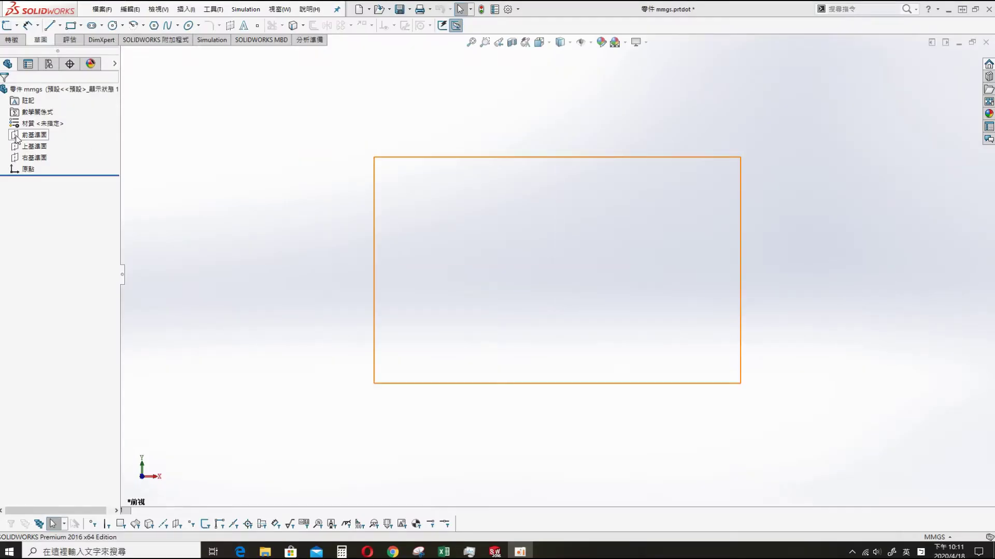
# Begin an empty sketch on the new part's Front Plane with the Center Rectangle tool.
pyautogui.click(34, 135)
pyautogui.click(8, 25)
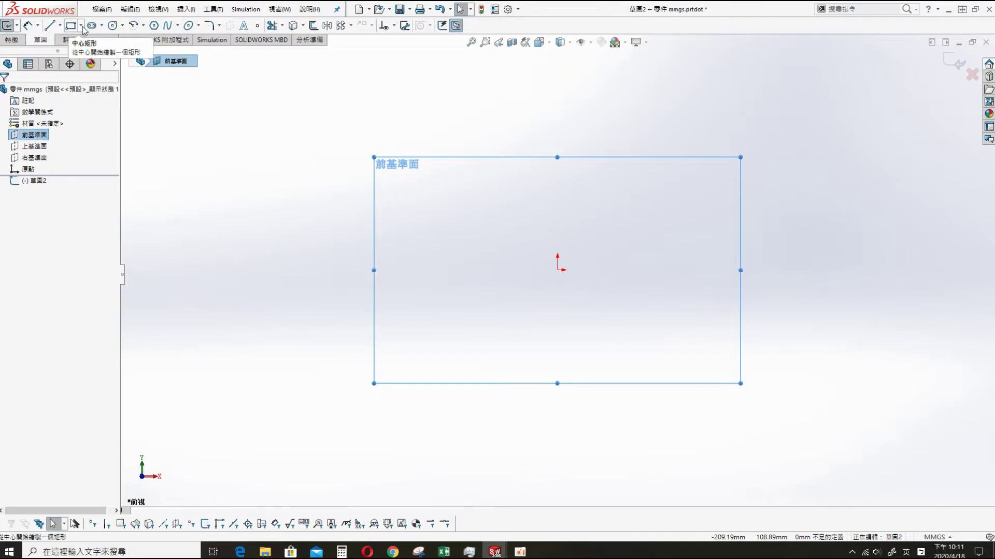
# Draw a center rectangle at the origin and make its top and right sides equal.
pyautogui.click(83, 29)
pyautogui.click(558, 270)
pyautogui.click(727, 130)
pyautogui.press('s')
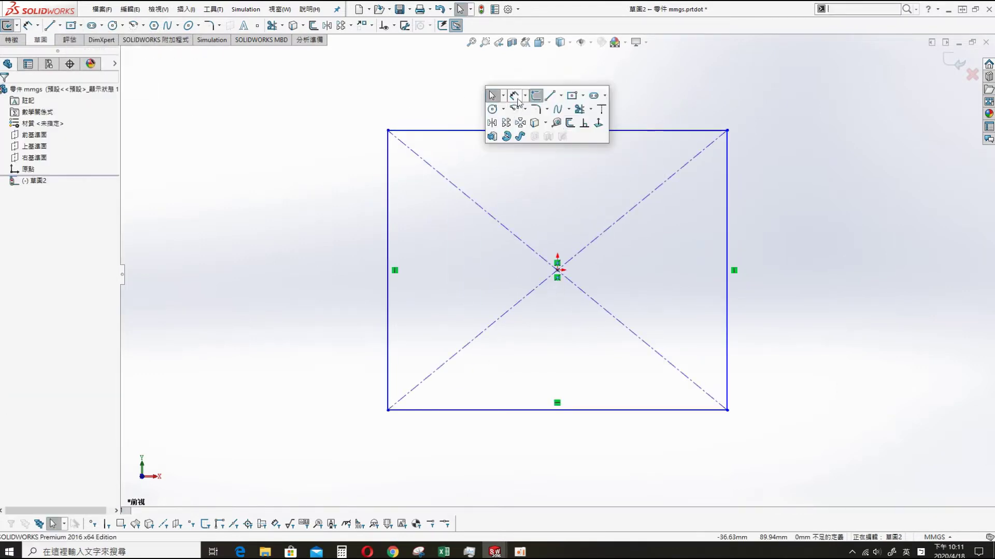
pyautogui.press('s')
pyautogui.click(660, 130)
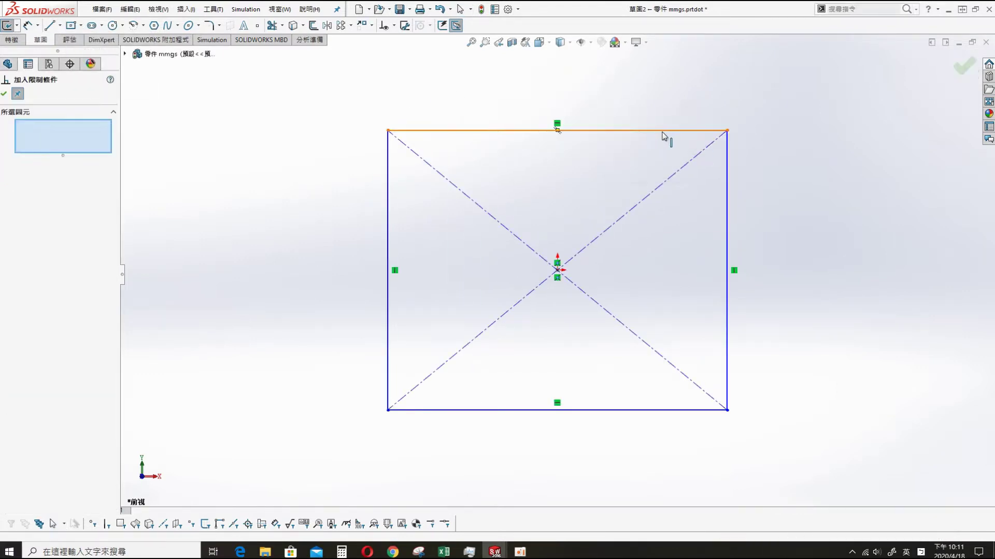
pyautogui.click(725, 161)
pyautogui.click(8, 321)
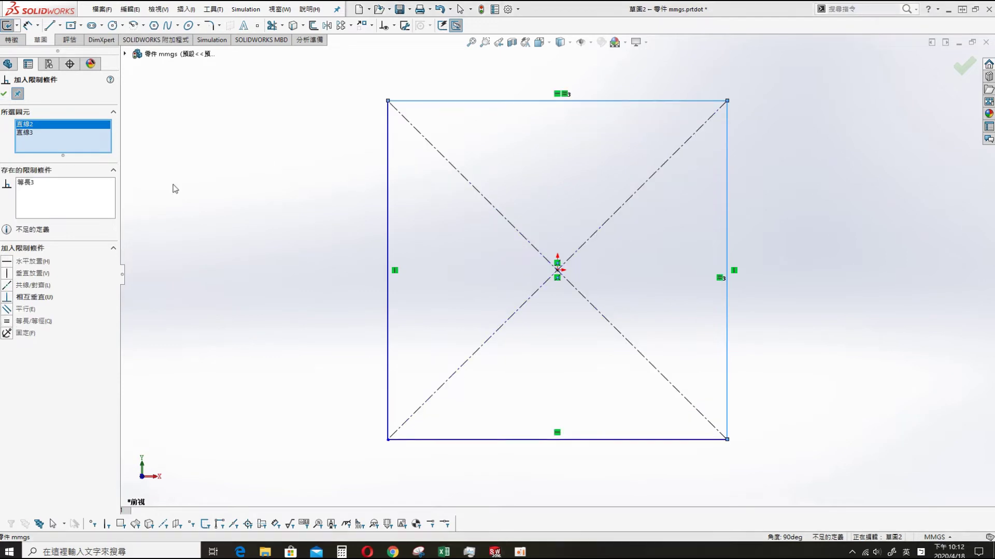
# Dimension the square's side to 80 mm.
pyautogui.press('Escape')
pyautogui.press('s')
pyautogui.click(634, 176)
pyautogui.click(734, 227)
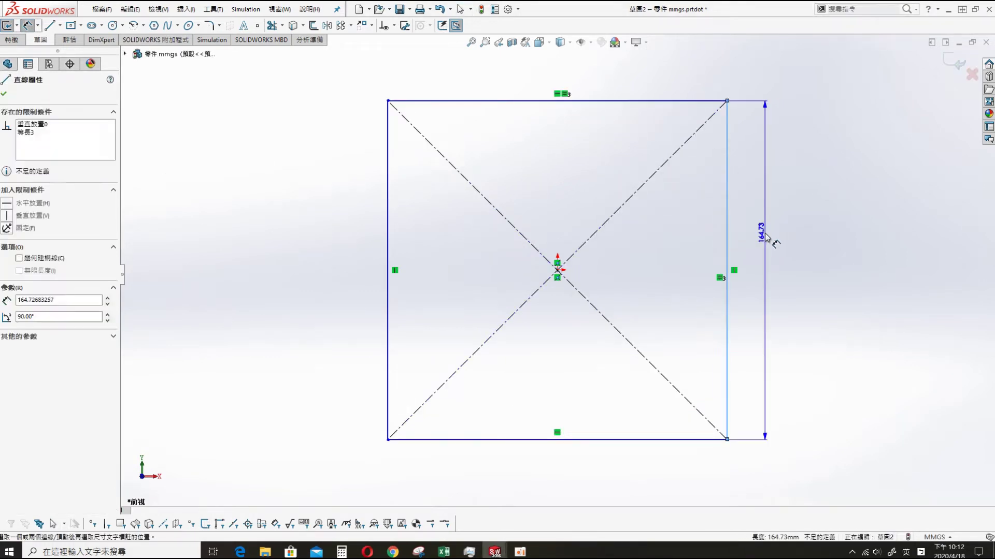
pyautogui.click(772, 233)
pyautogui.press('Return')
pyautogui.press('Escape')
# Extrude the square 1 mm into Boss-Extrude1 and select the Front Plane.
pyautogui.press('s')
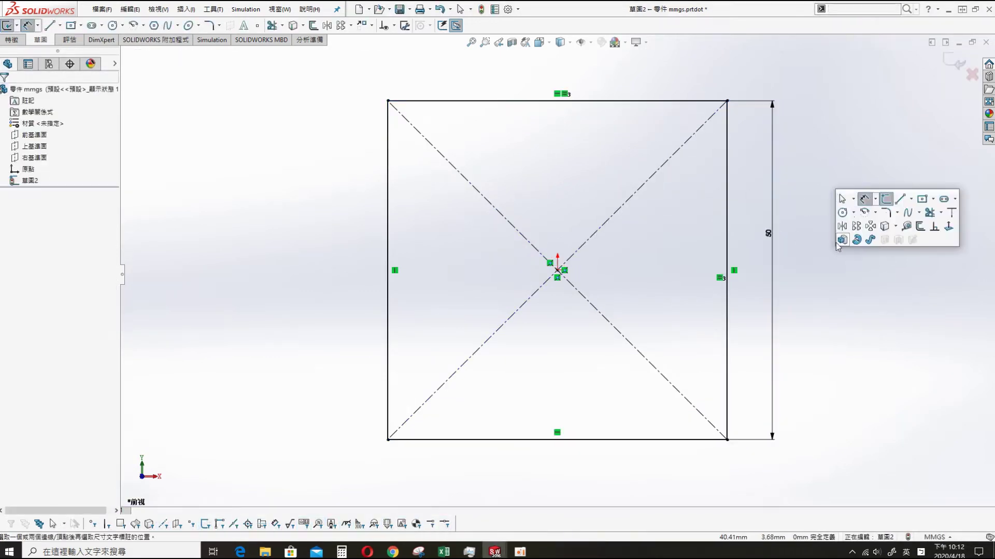
pyautogui.click(848, 237)
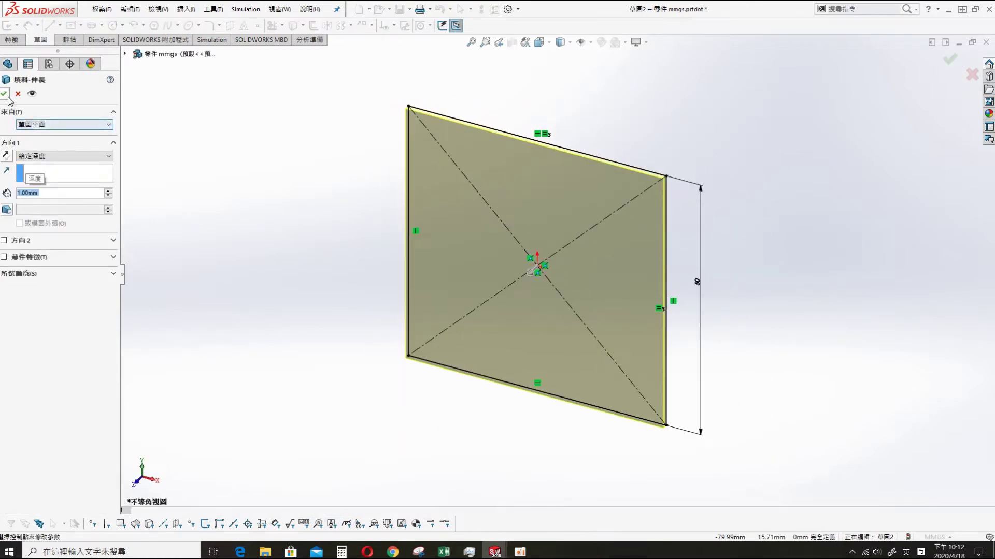
pyautogui.click(4, 93)
pyautogui.click(395, 223)
# Start a Front Plane sketch, view it normal, and draw a center rectangle at the origin.
pyautogui.press('s')
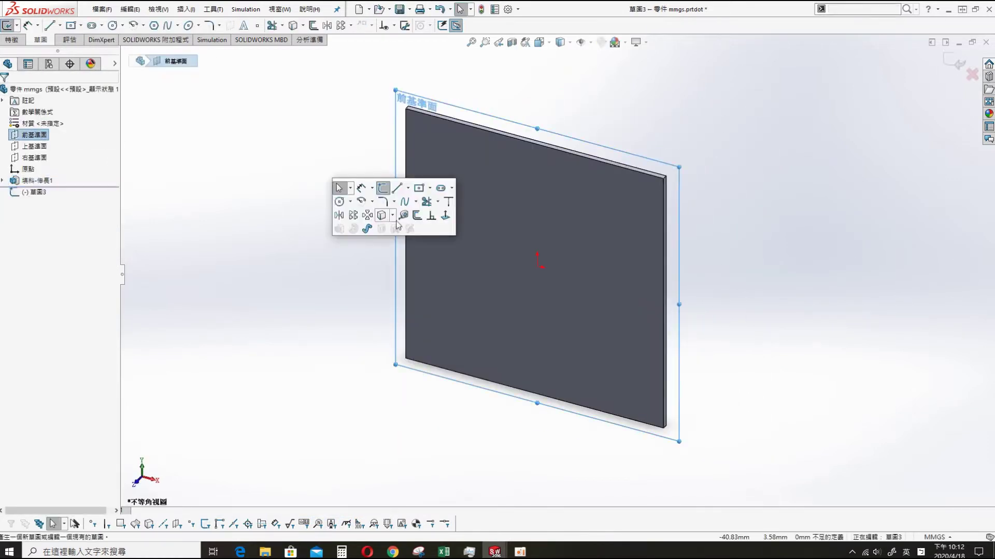
pyautogui.click(445, 217)
pyautogui.press('s')
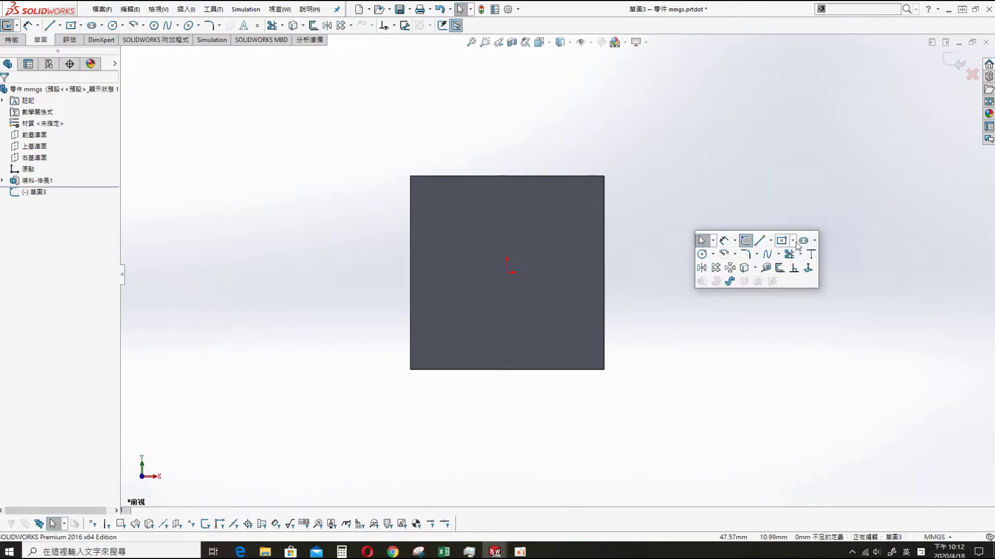
pyautogui.click(801, 239)
pyautogui.press('Escape')
pyautogui.press('s')
pyautogui.click(817, 245)
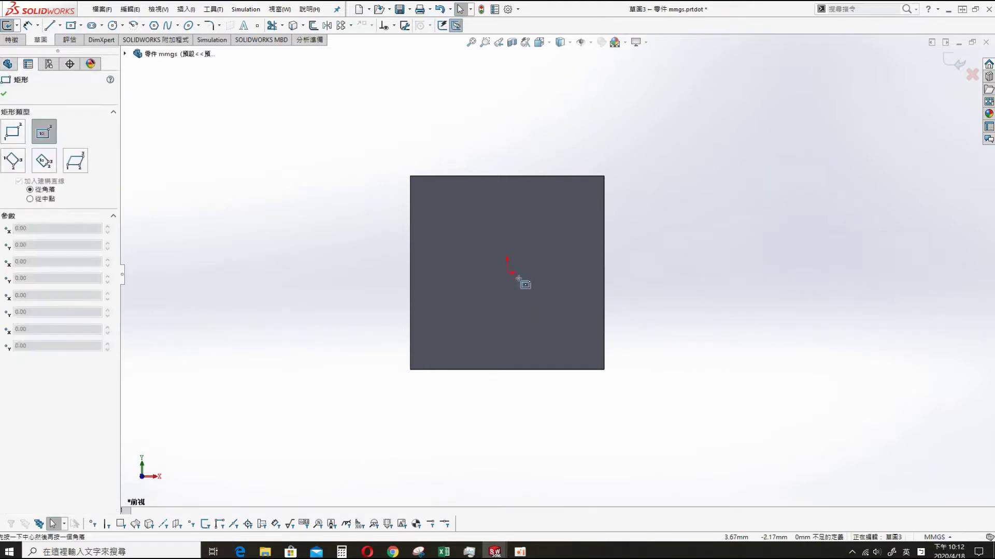
pyautogui.click(507, 269)
pyautogui.click(324, 93)
pyautogui.press('Escape')
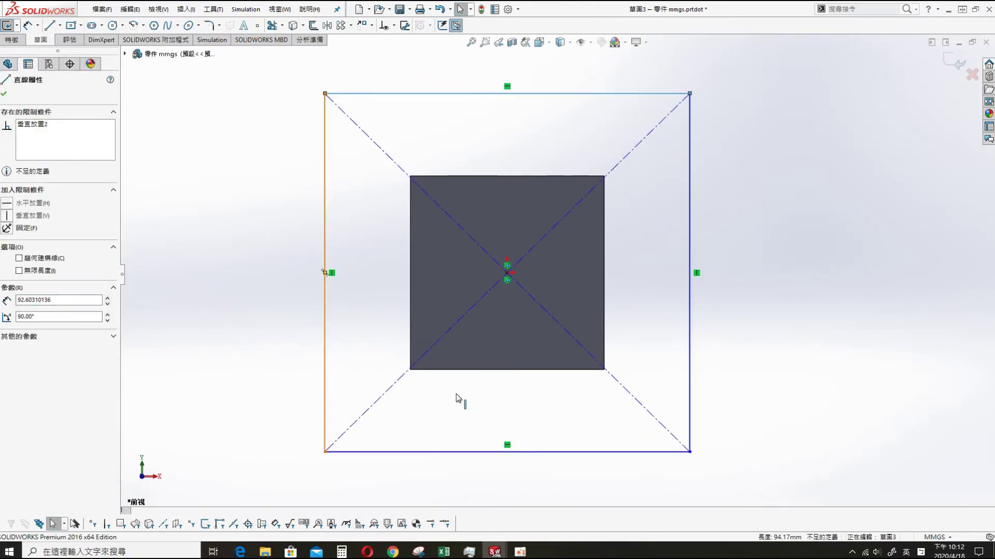
# Convert the rectangle's four edges to construction lines.
pyautogui.keyDown('ctrl'); pyautogui.click(449, 452); pyautogui.keyUp('ctrl')
pyautogui.keyDown('ctrl'); pyautogui.click(689, 363); pyautogui.keyUp('ctrl')
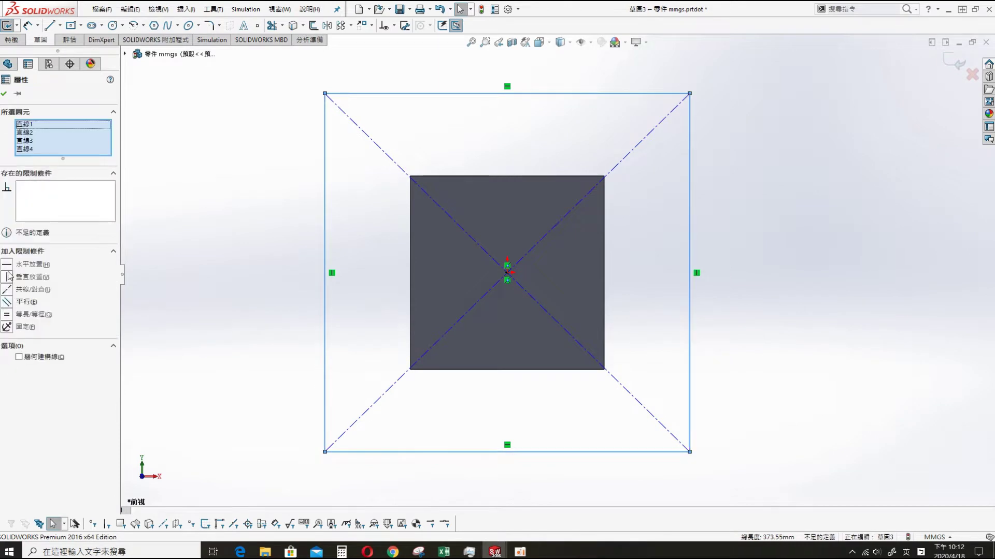
pyautogui.click(20, 357)
pyautogui.click(6, 94)
# Make the construction square's sides equal and dimension it 80 mm.
pyautogui.click(554, 94)
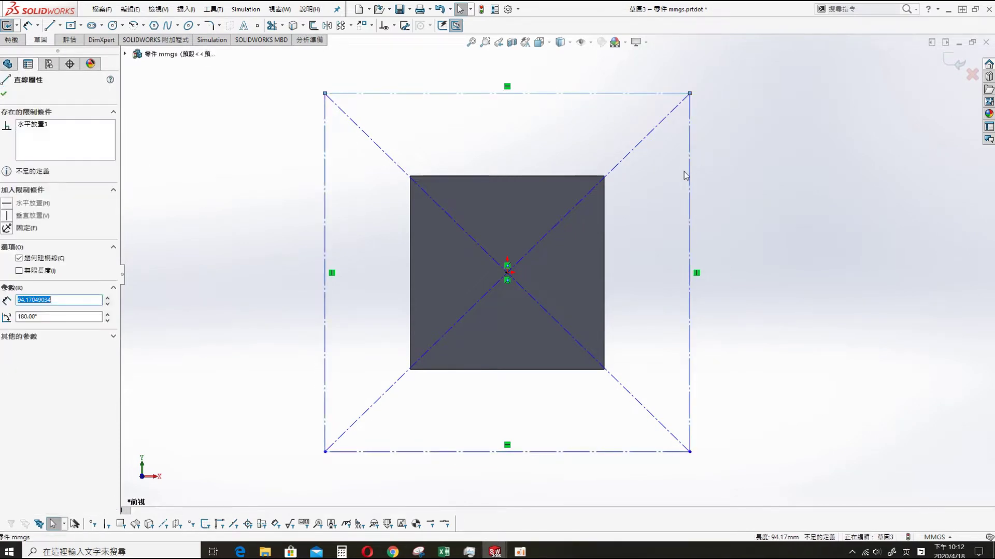
pyautogui.keyDown('ctrl'); pyautogui.click(689, 171); pyautogui.keyUp('ctrl')
pyautogui.click(777, 129)
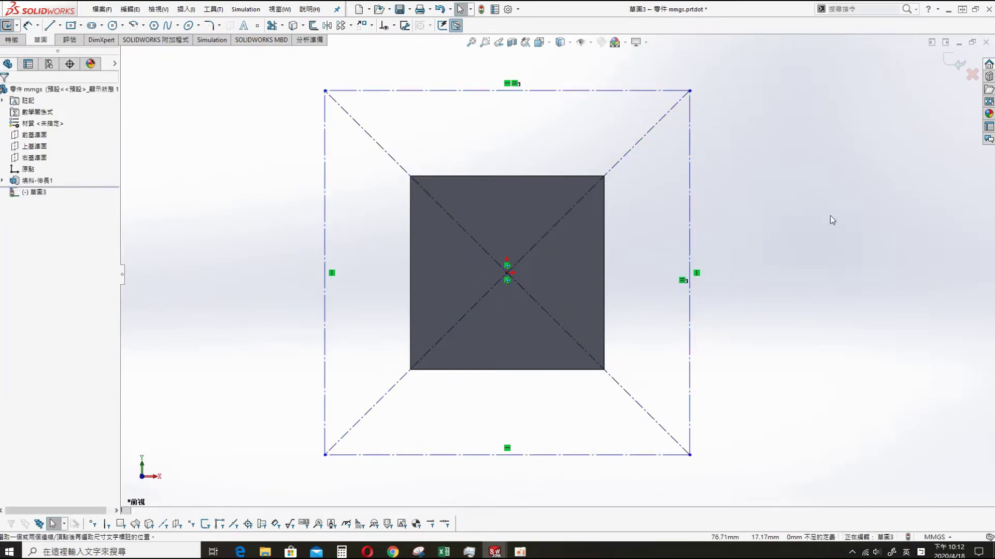
pyautogui.click(692, 267)
pyautogui.click(777, 262)
pyautogui.write('80')
pyautogui.press('Return')
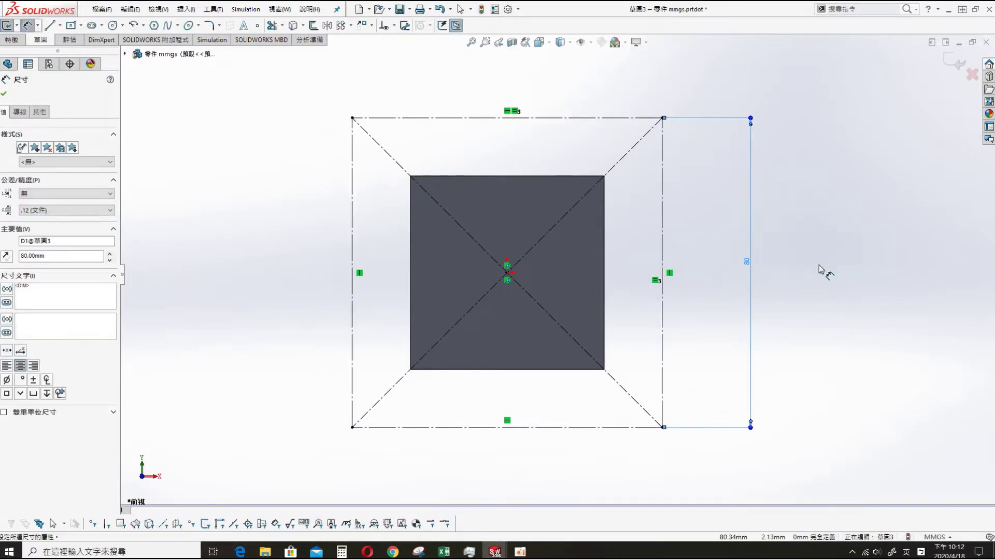
# Draw circles on the square's top-left corner, dimensioned Ø5 and Ø10.
pyautogui.press('s')
pyautogui.click(271, 173)
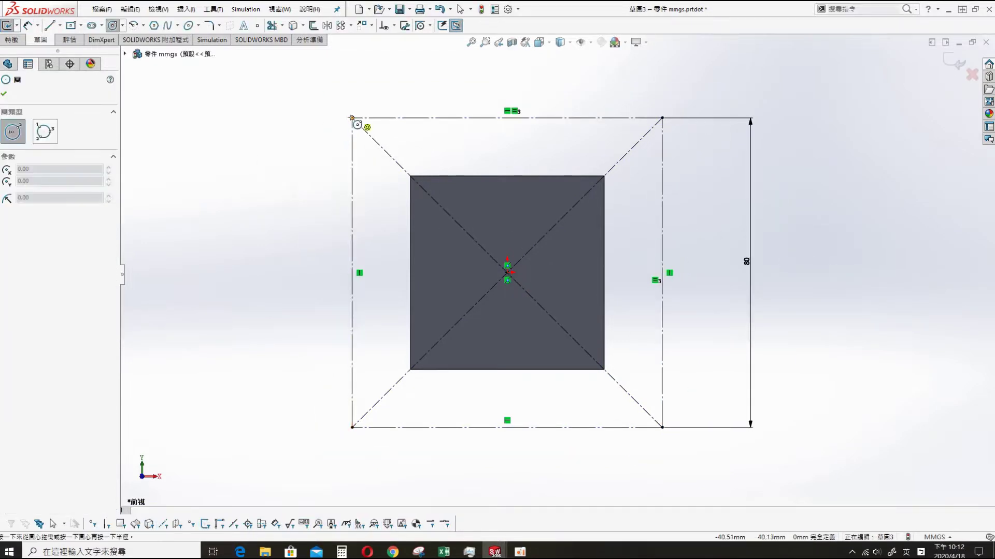
pyautogui.click(352, 118)
pyautogui.click(366, 112)
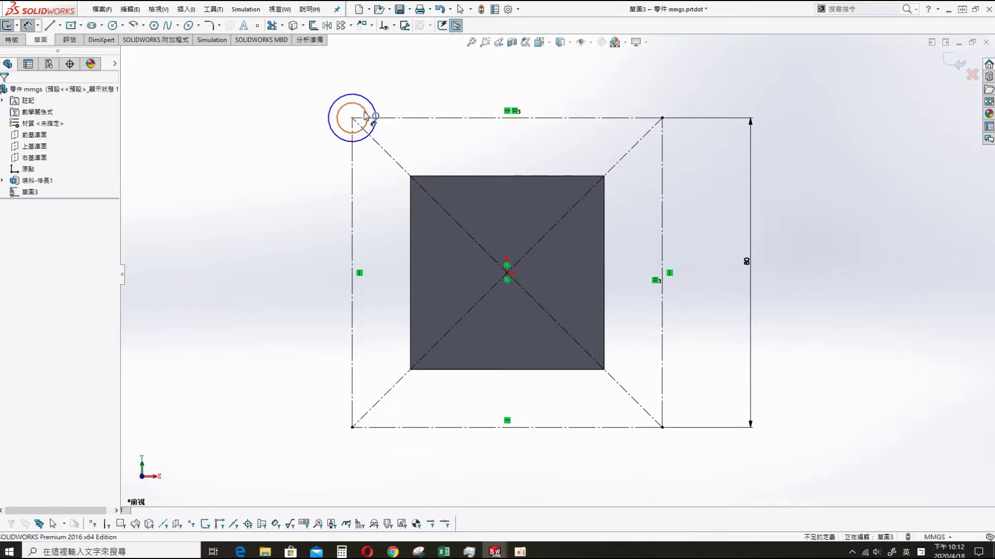
pyautogui.click(299, 91)
pyautogui.write('5')
pyautogui.press('Return')
pyautogui.click(371, 100)
pyautogui.click(379, 78)
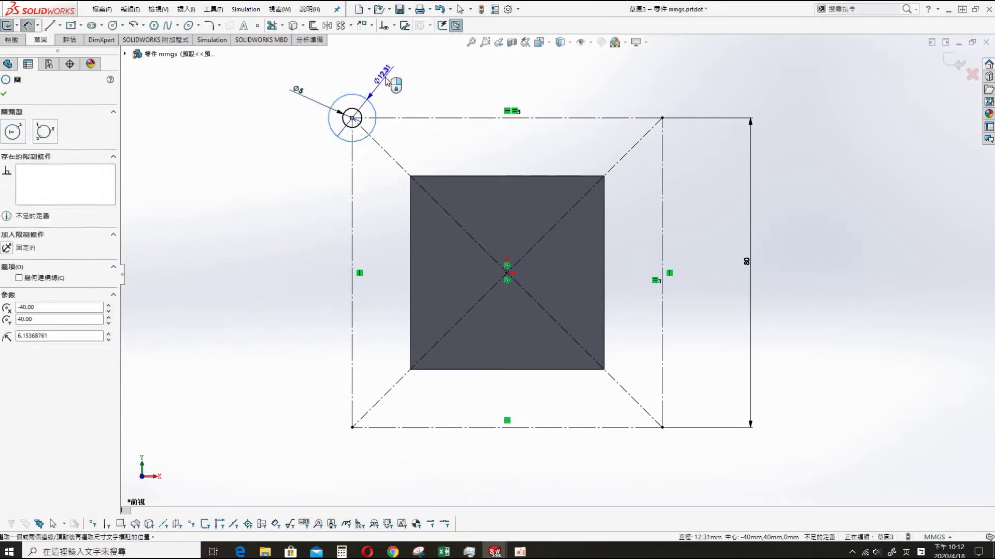
pyautogui.write('10')
pyautogui.press('Return')
# Extrude the ring sketch 1 mm.
pyautogui.press('Escape')
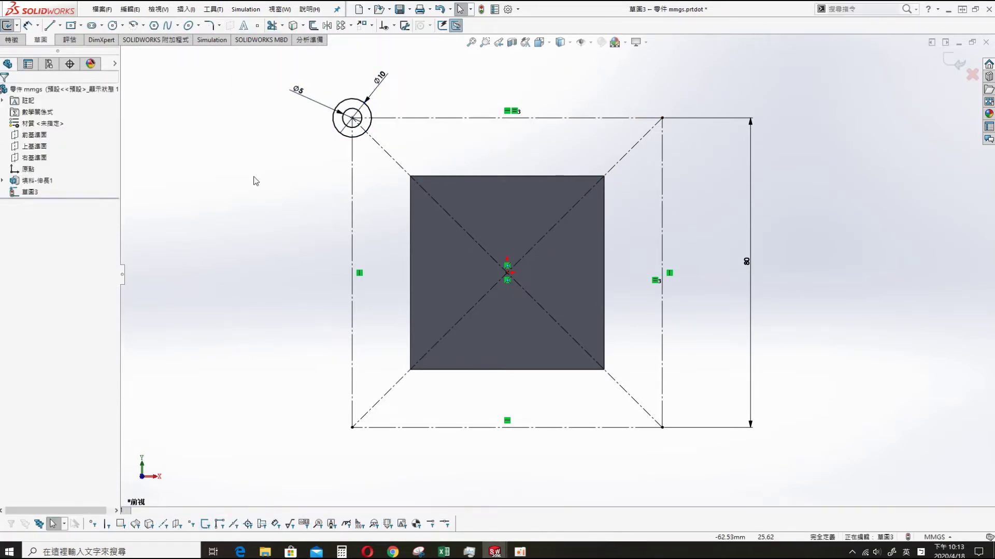
pyautogui.press('s')
pyautogui.click(244, 223)
pyautogui.write('1')
pyautogui.press('Return')
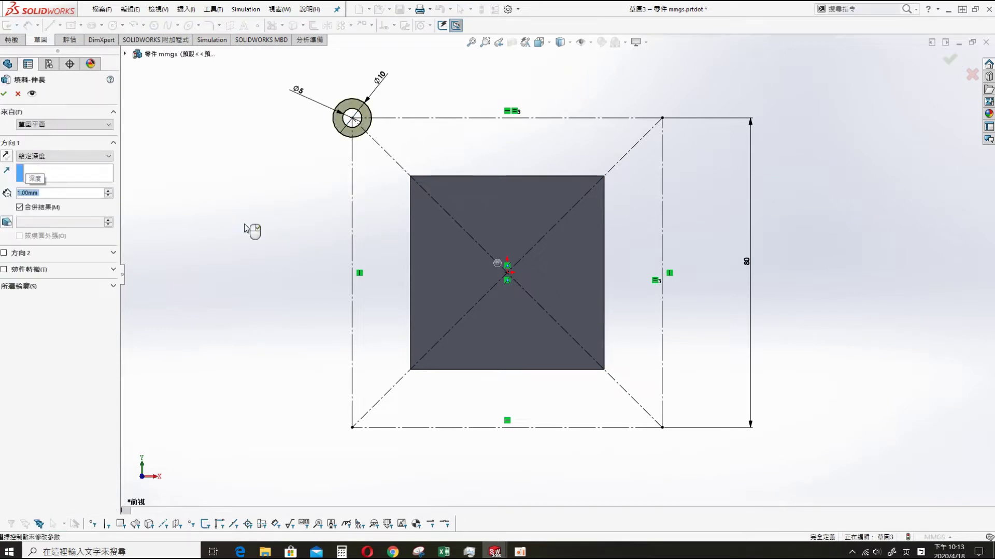
# Confirm the 1 mm ring extrusion and discard an empty Front Plane sketch.
pyautogui.click(5, 94)
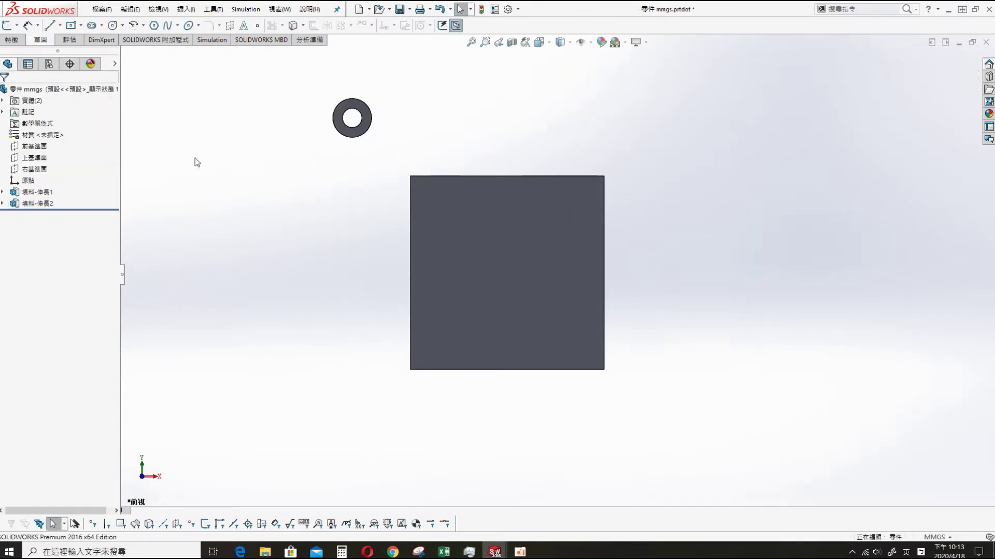
pyautogui.click(50, 149)
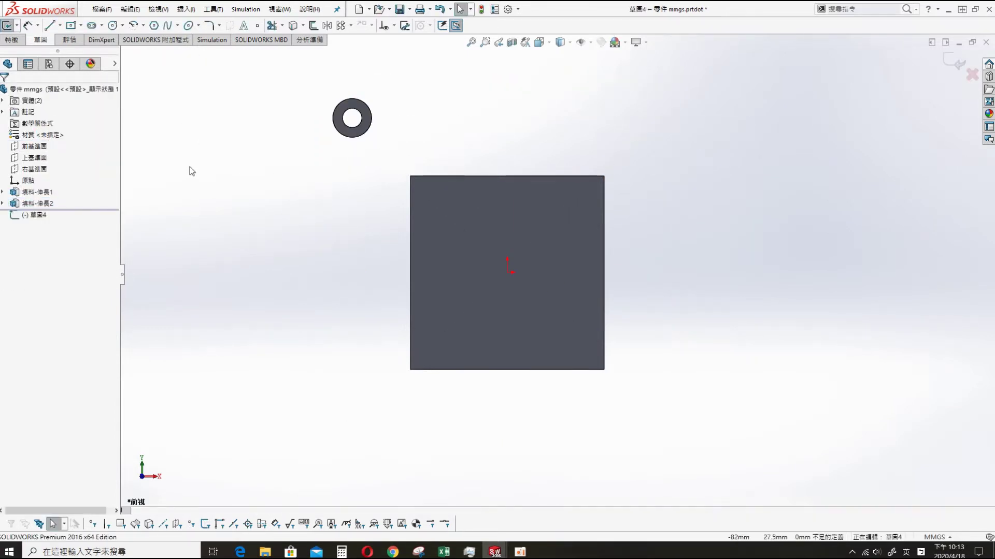
pyautogui.click(972, 75)
pyautogui.click(506, 279)
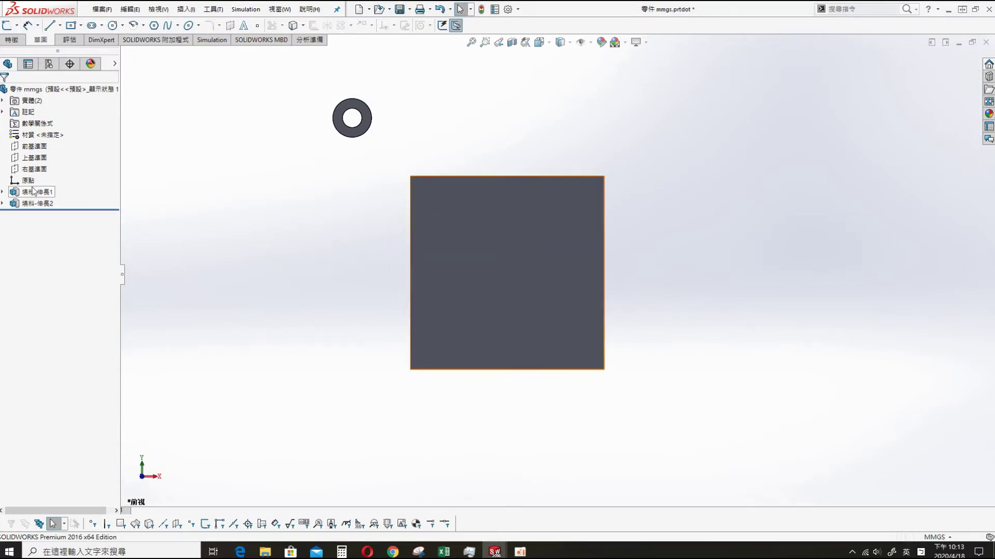
# Create reference axis Axis1 where the Front and Top planes intersect.
pyautogui.click(37, 203)
pyautogui.click(205, 241)
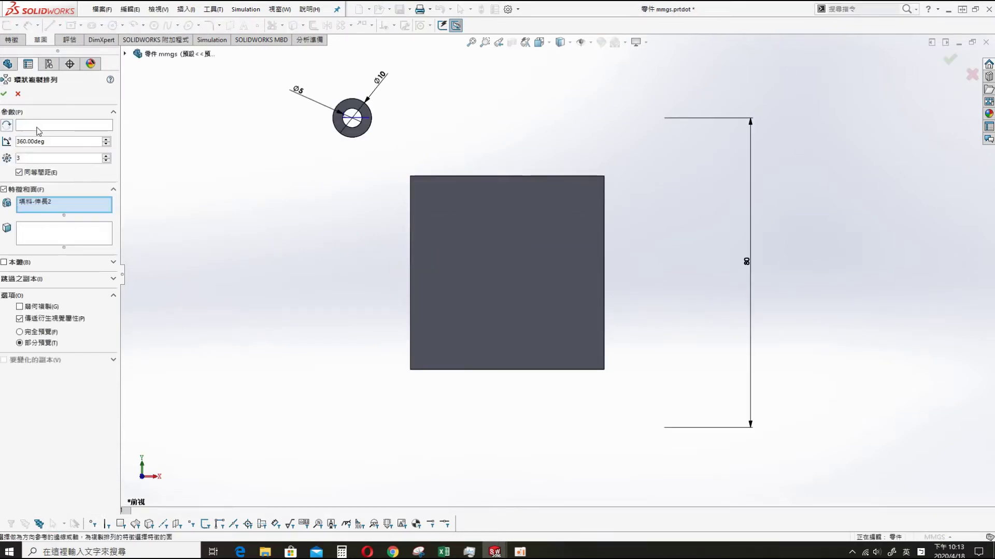
pyautogui.press('Escape')
pyautogui.moveTo(290, 243); pyautogui.dragTo(211, 259, button='middle')
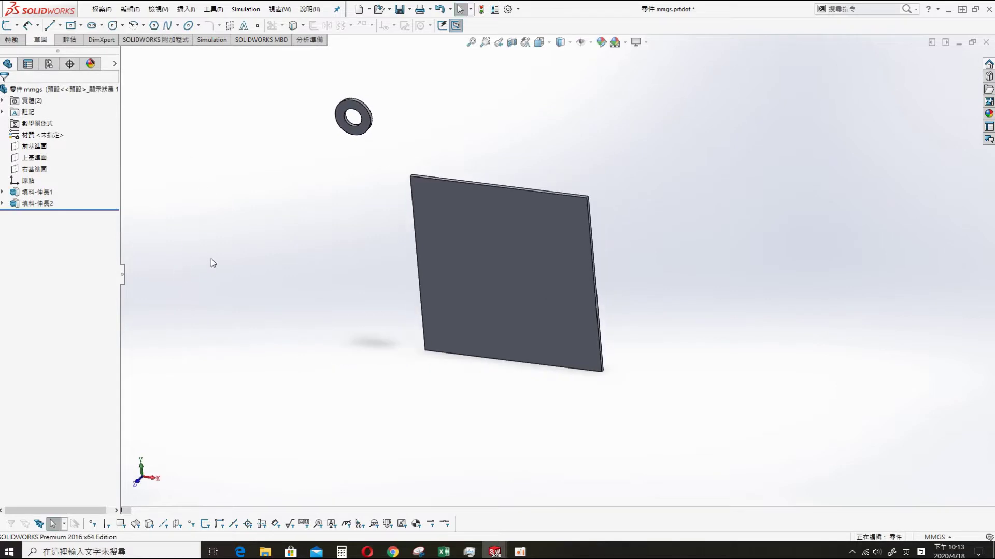
pyautogui.click(34, 157)
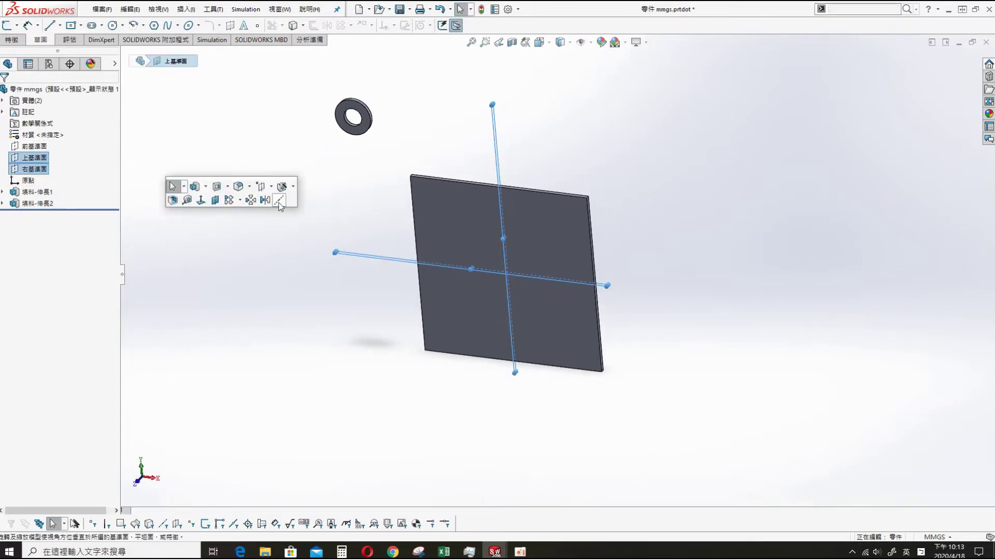
pyautogui.click(230, 208)
pyautogui.click(4, 93)
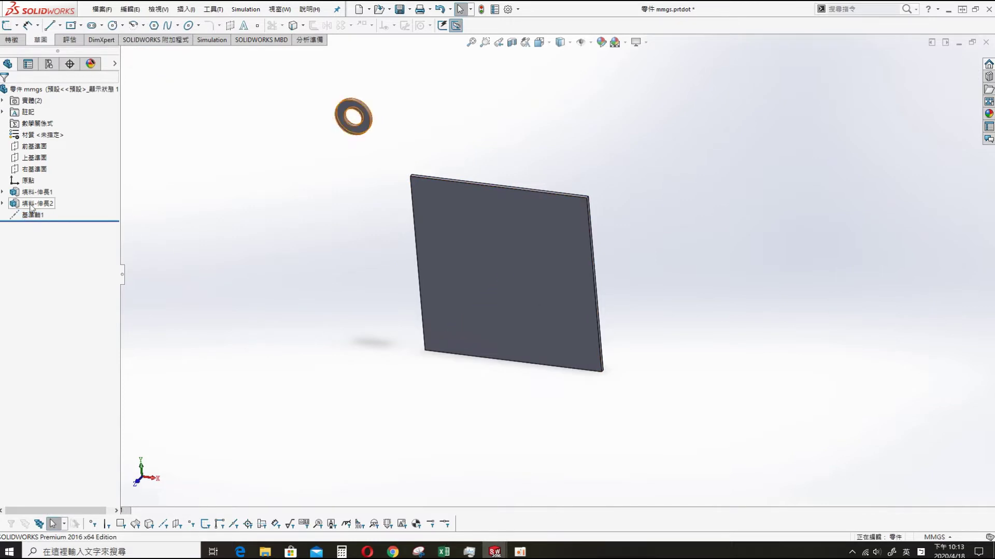
# Set up a 4-instance circular pattern of the ring about Axis1.
pyautogui.click(353, 116)
pyautogui.click(265, 171)
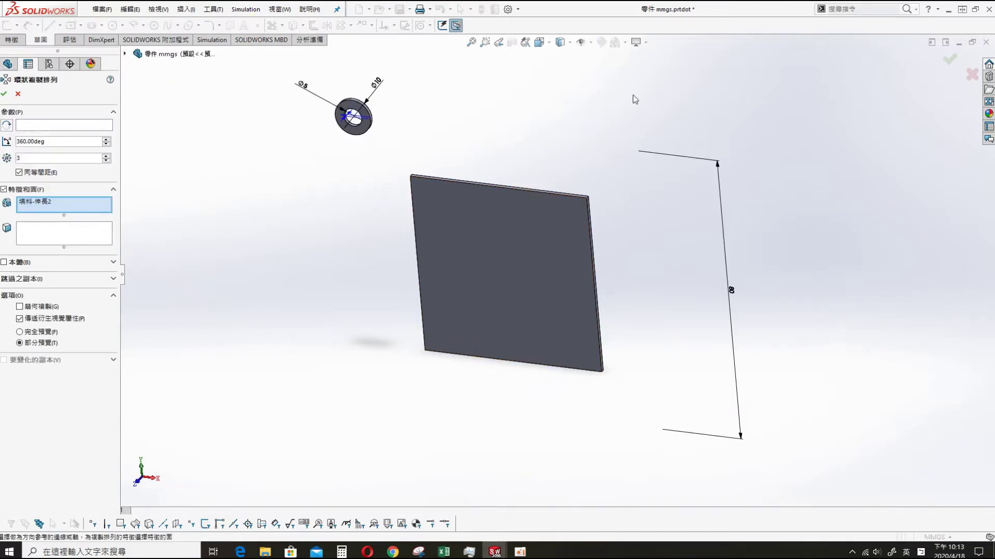
pyautogui.click(590, 42)
pyautogui.click(581, 86)
pyautogui.click(473, 310)
pyautogui.click(106, 155)
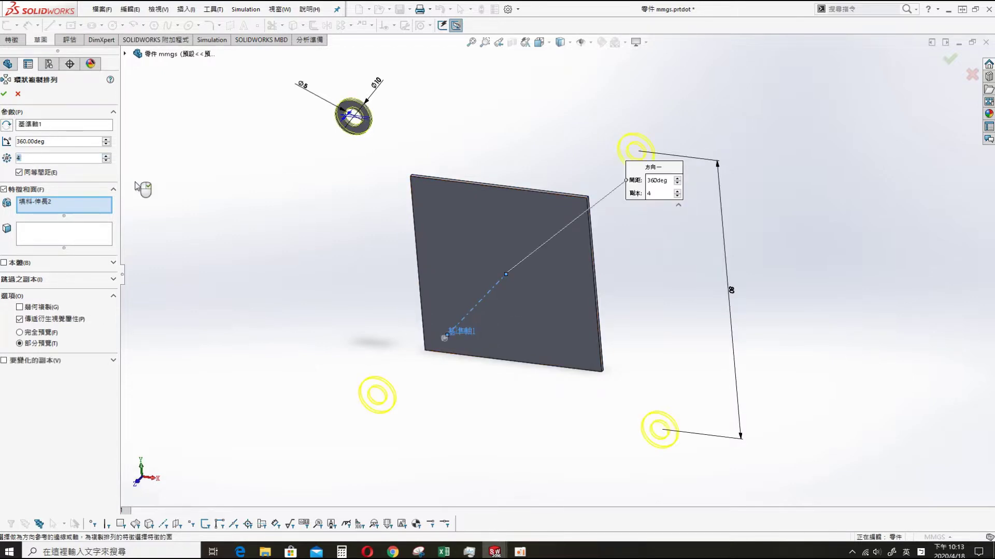
# Pattern the washer body instead of the feature and accept the four copies.
pyautogui.click(34, 202)
pyautogui.press('Delete')
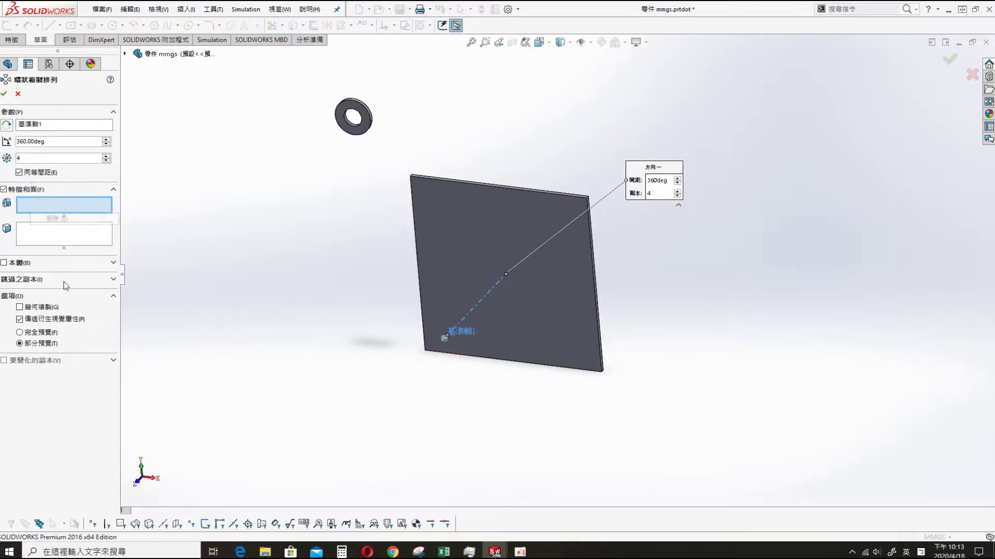
pyautogui.click(129, 54)
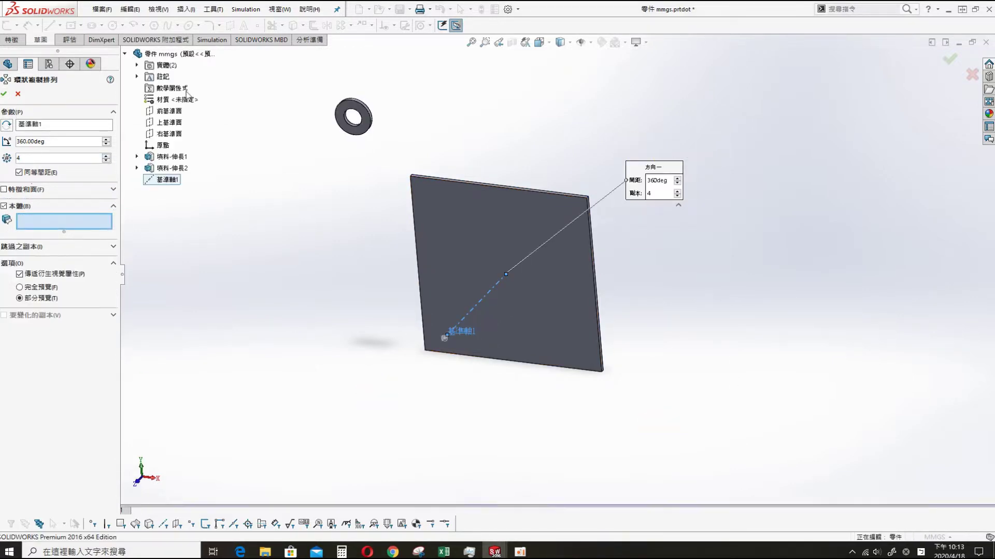
pyautogui.click(137, 65)
pyautogui.click(168, 88)
pyautogui.press('Return')
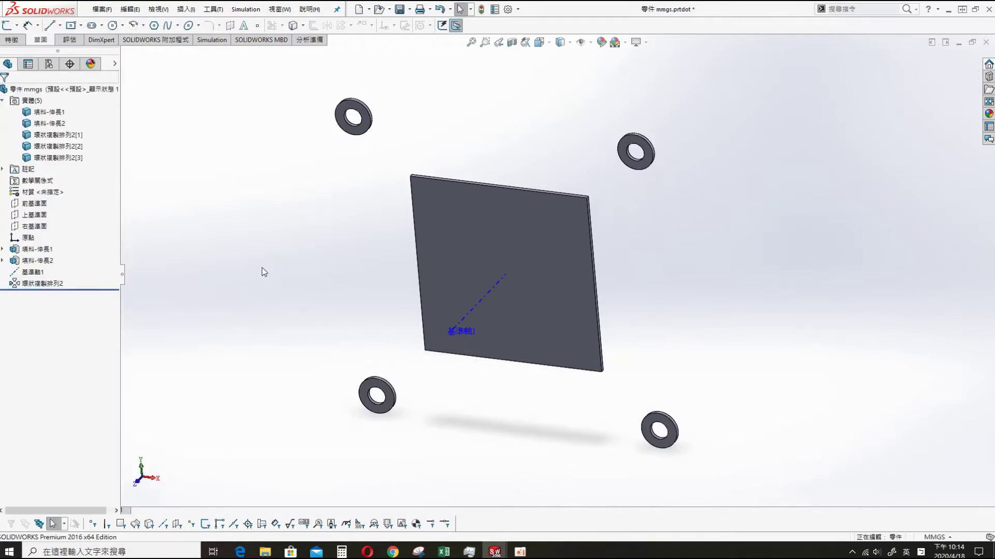
pyautogui.click(34, 203)
# In a Front Plane sketch, draw the stepped centerline path from the top-left washer.
pyautogui.press('s')
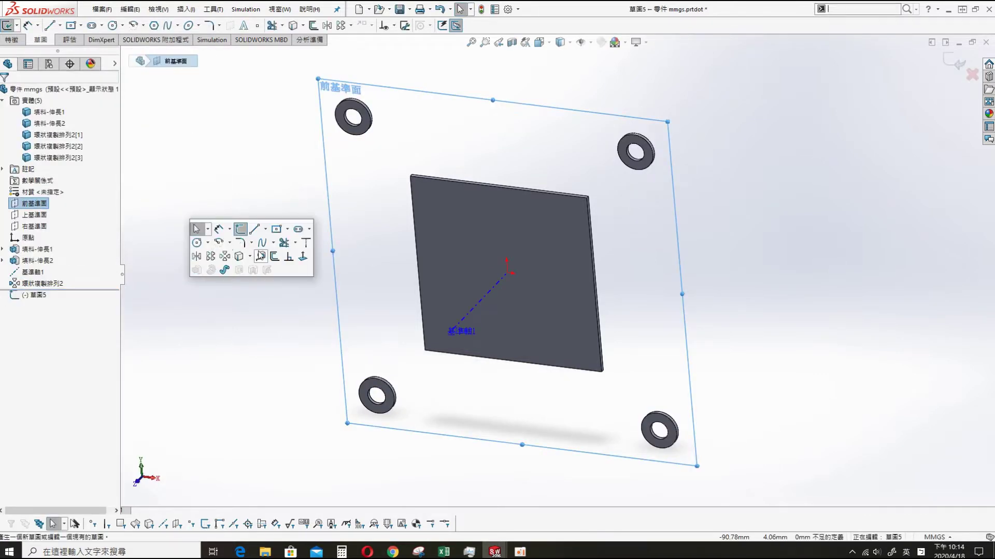
pyautogui.click(303, 257)
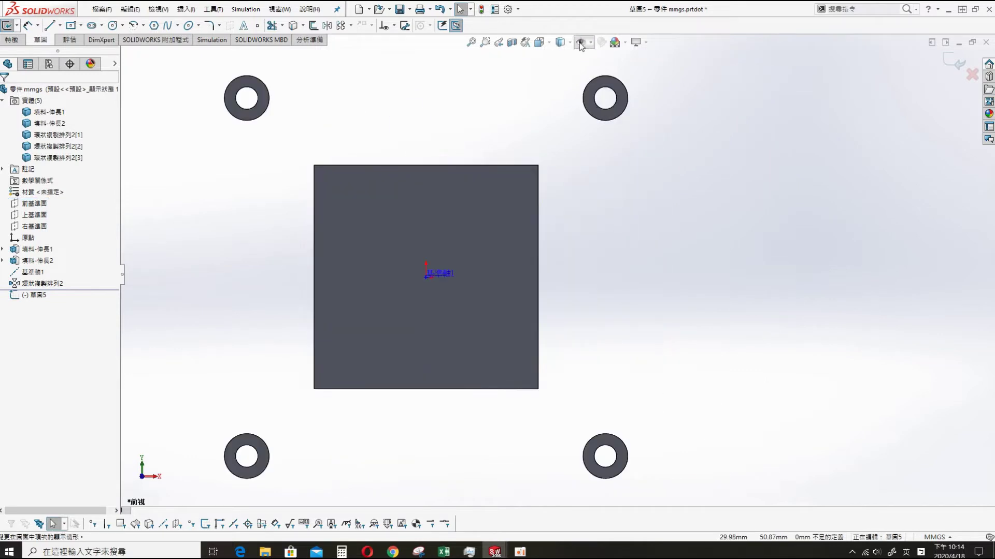
pyautogui.press('s')
pyautogui.click(368, 143)
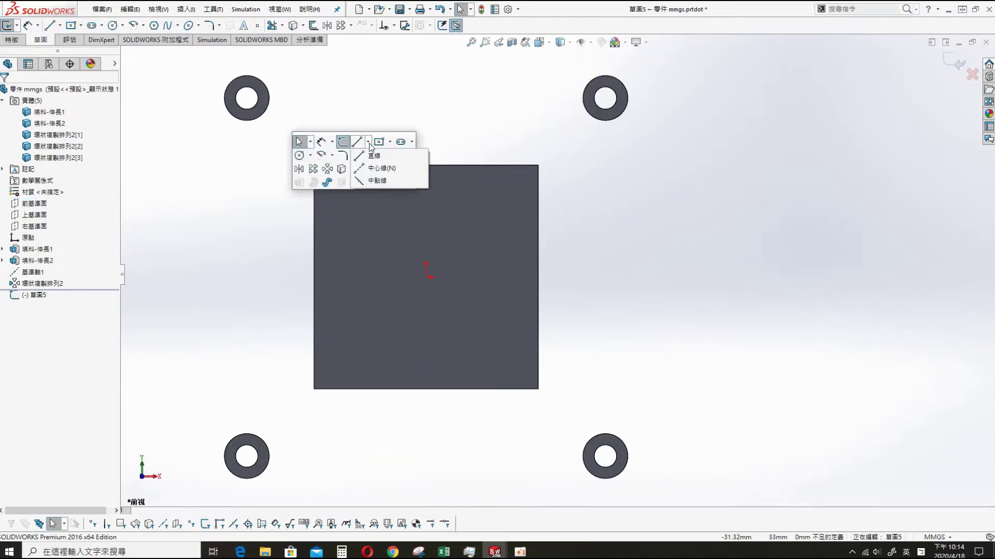
pyautogui.click(269, 98)
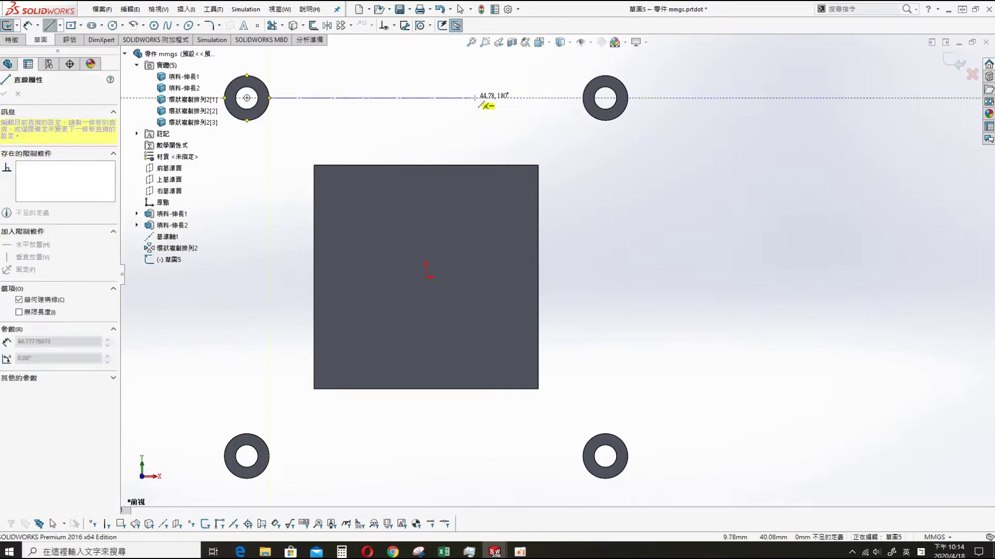
pyautogui.click(554, 98)
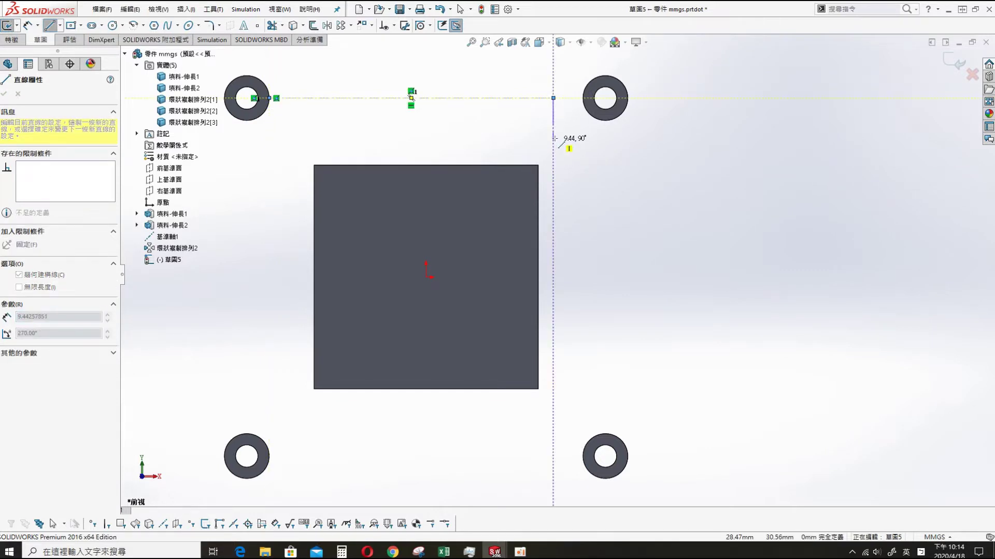
pyautogui.click(553, 132)
pyautogui.click(301, 132)
pyautogui.click(301, 151)
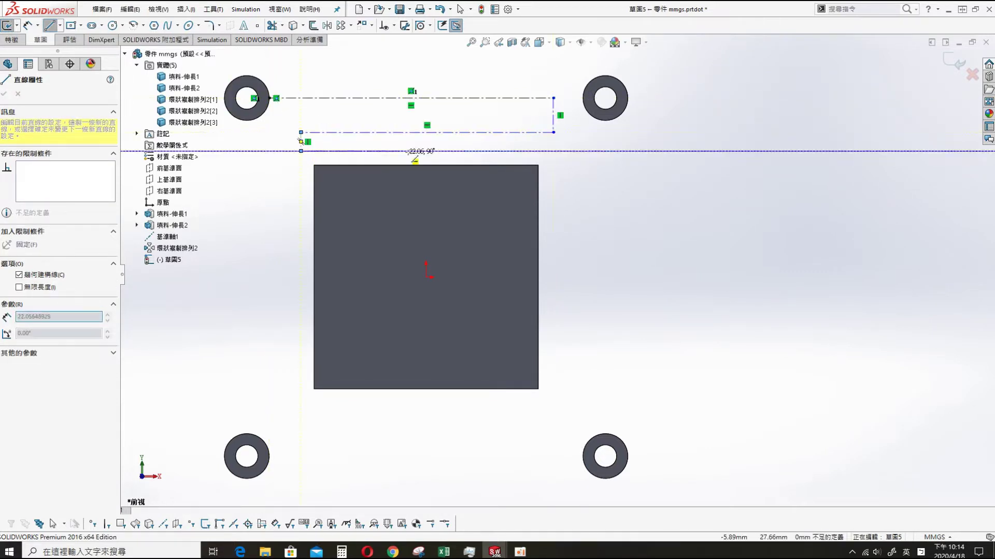
pyautogui.click(528, 150)
pyautogui.press('Escape')
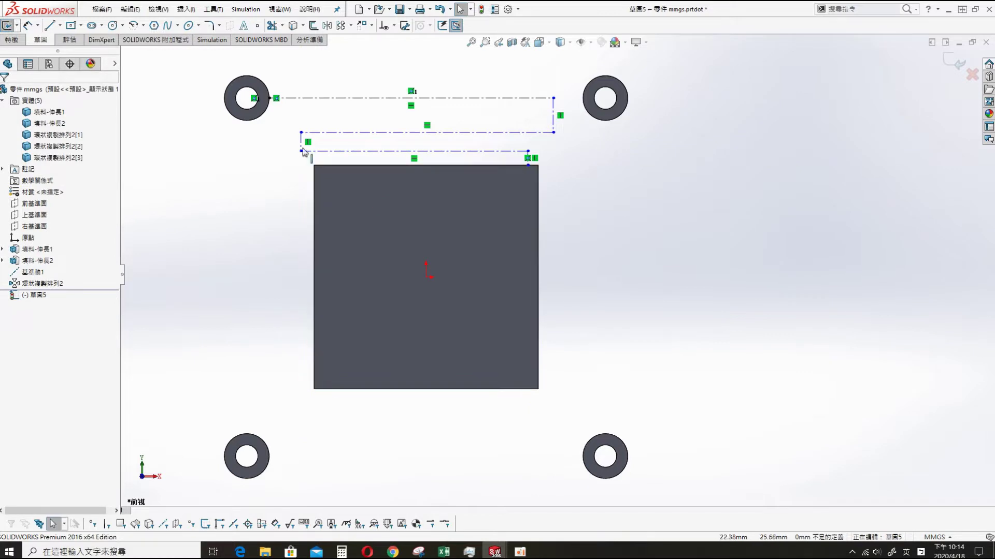
# Inspect the top construction line's properties.
pyautogui.click(591, 43)
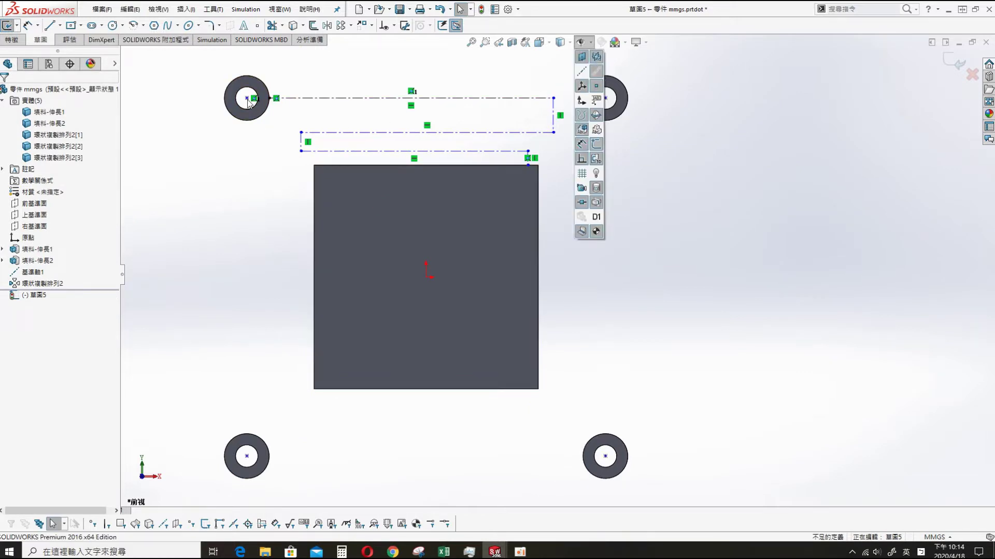
pyautogui.click(377, 98)
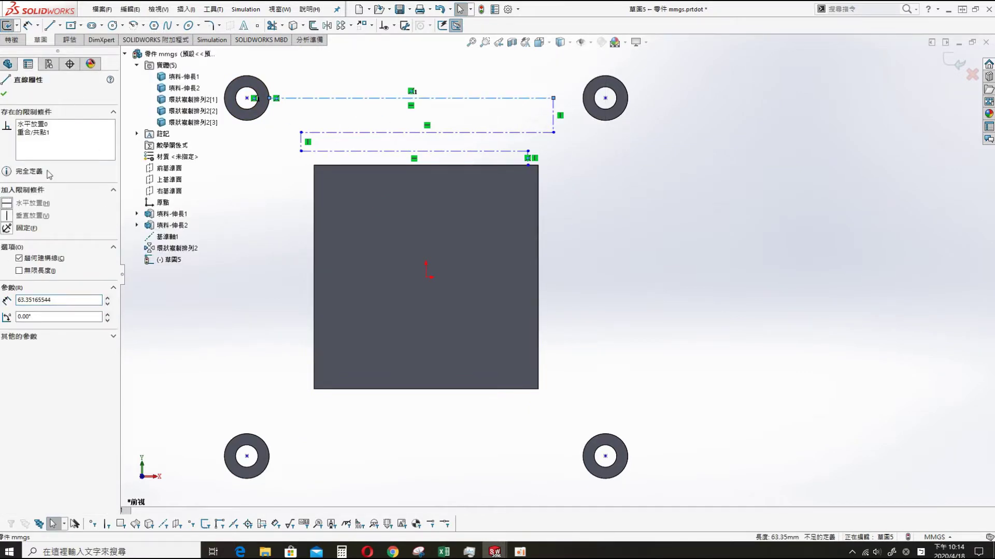
pyautogui.click(3, 94)
pyautogui.click(289, 105)
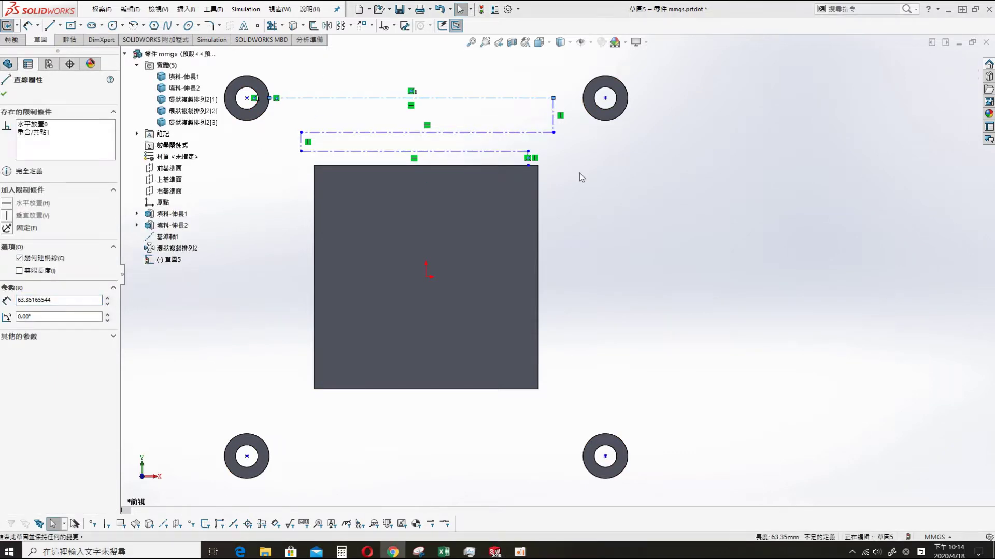
pyautogui.click(644, 215)
# Dimension the short vertical line 1 mm and the horizontal offset from the origin 30 mm.
pyautogui.press('s')
pyautogui.click(676, 229)
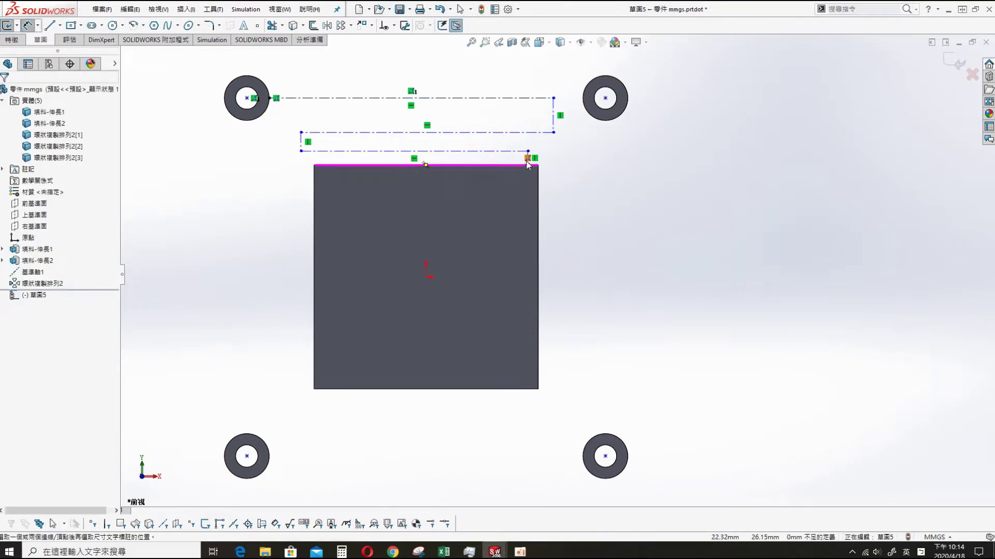
pyautogui.scroll(-2, 517, 207)
pyautogui.click(528, 197)
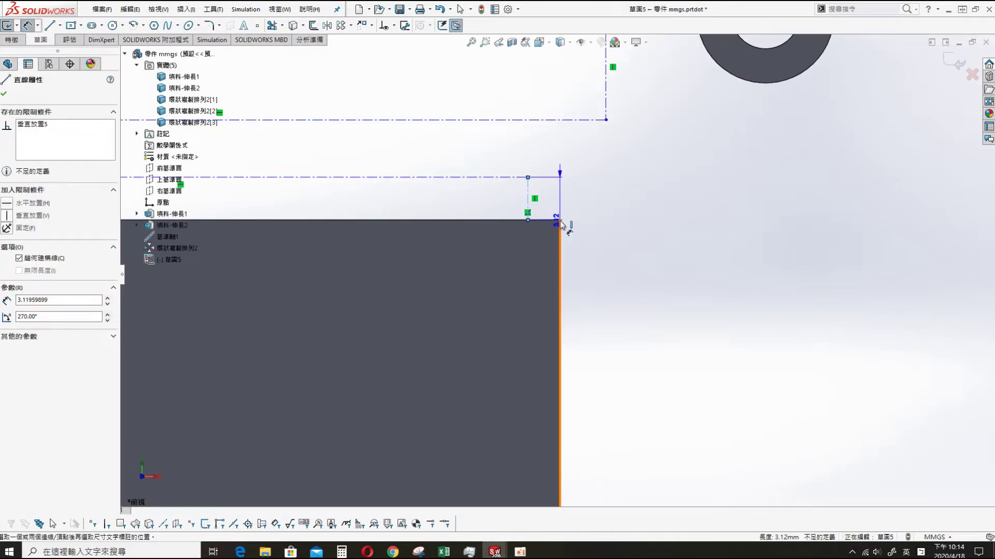
pyautogui.click(643, 217)
pyautogui.write('1')
pyautogui.press('Return')
pyautogui.scroll(3, 723, 229)
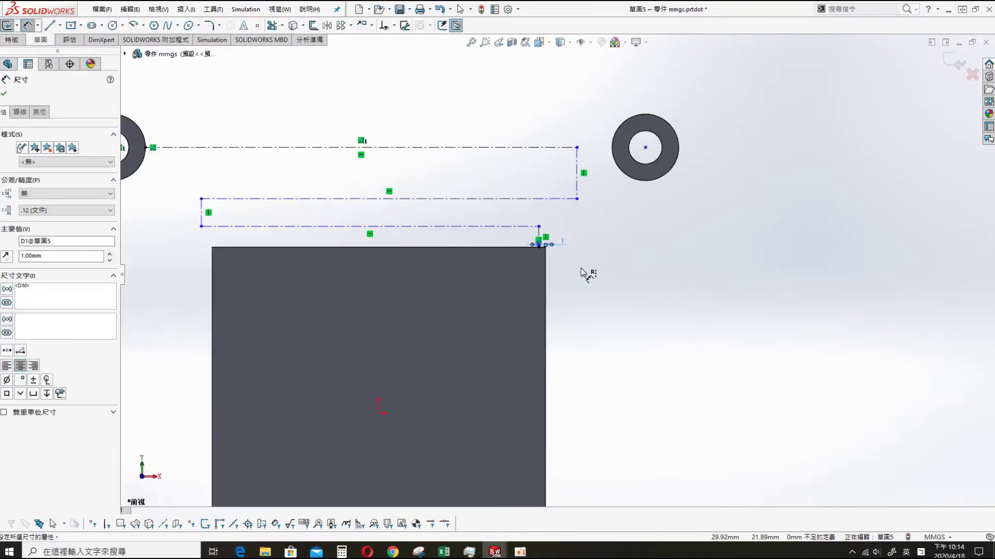
pyautogui.click(575, 193)
pyautogui.click(379, 412)
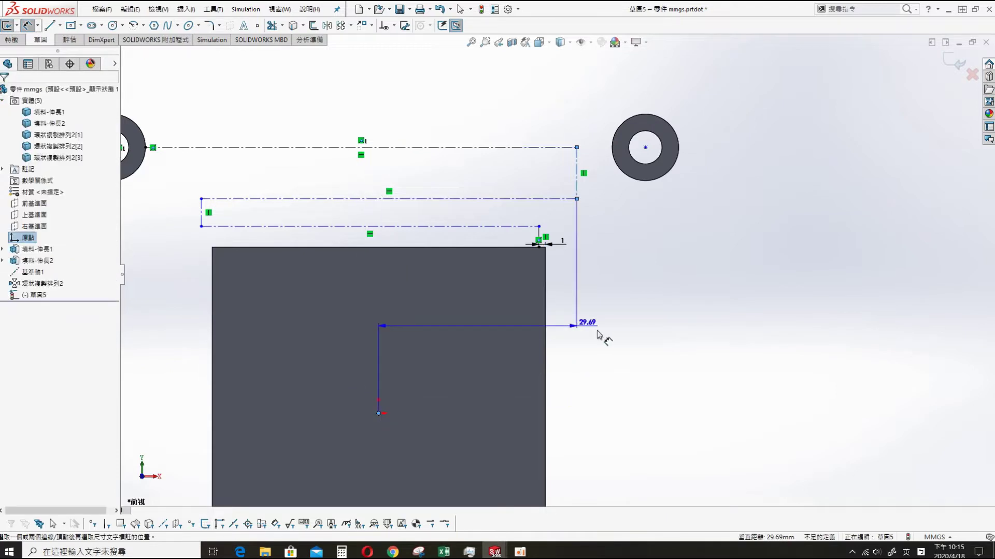
pyautogui.click(627, 324)
pyautogui.write('30')
pyautogui.press('Return')
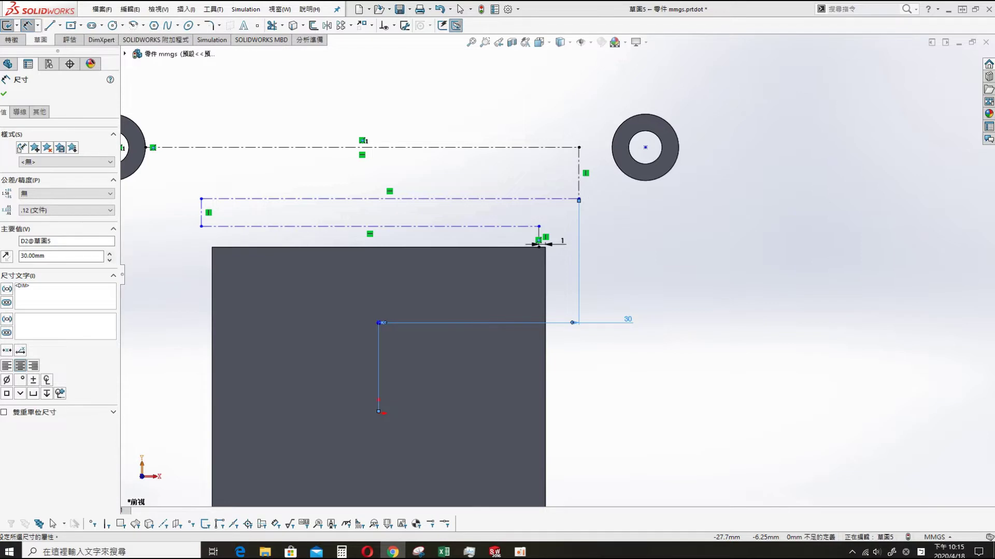
# Dimension the path heights 35 and 30 mm and the vertical line spacing 30 mm.
pyautogui.click(552, 199)
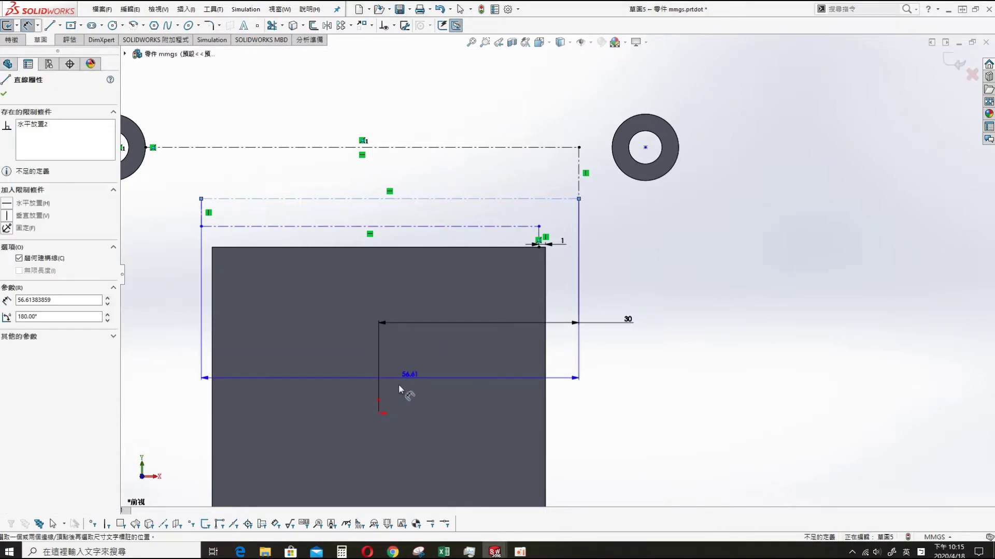
pyautogui.click(379, 413)
pyautogui.click(706, 306)
pyautogui.write('35')
pyautogui.press('Return')
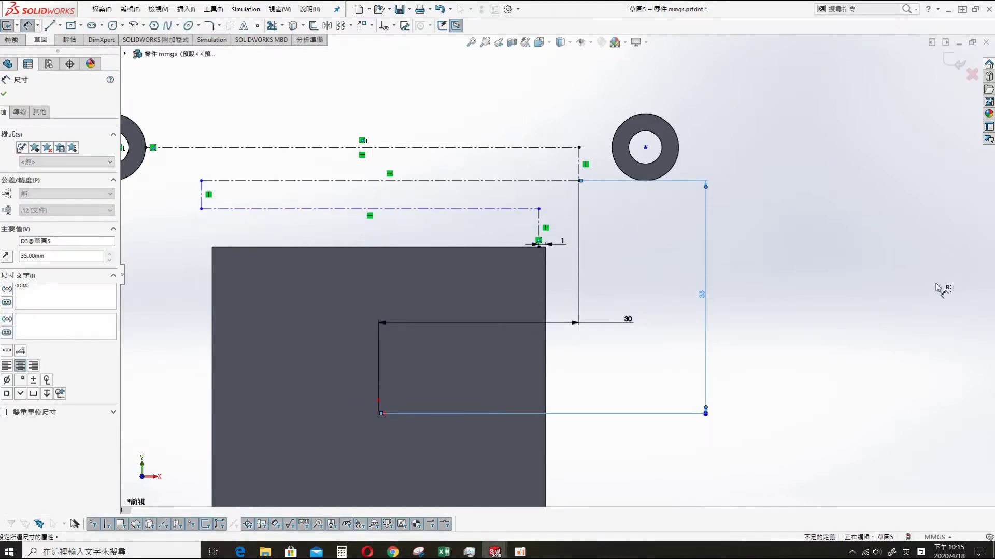
pyautogui.click(490, 212)
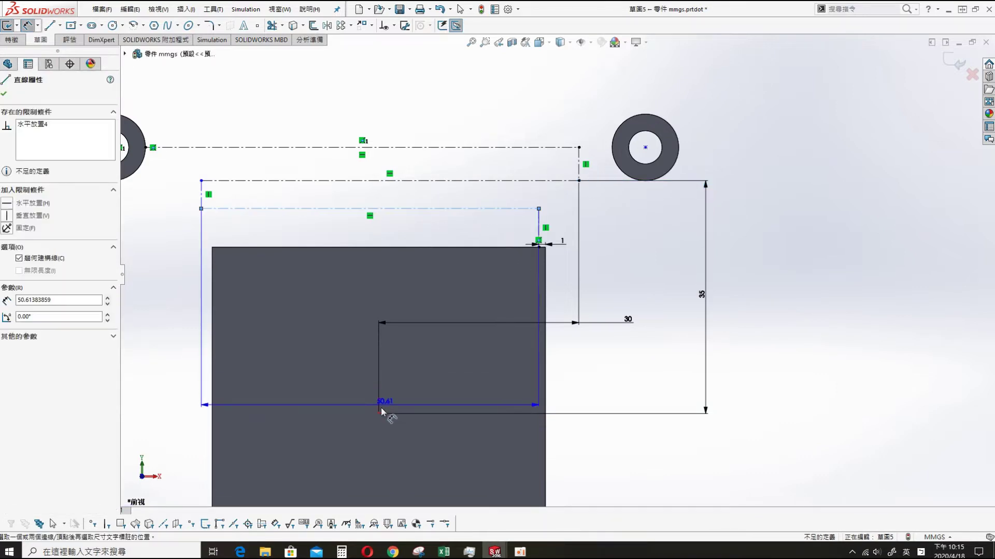
pyautogui.click(379, 413)
pyautogui.click(177, 339)
pyautogui.write('30')
pyautogui.press('Return')
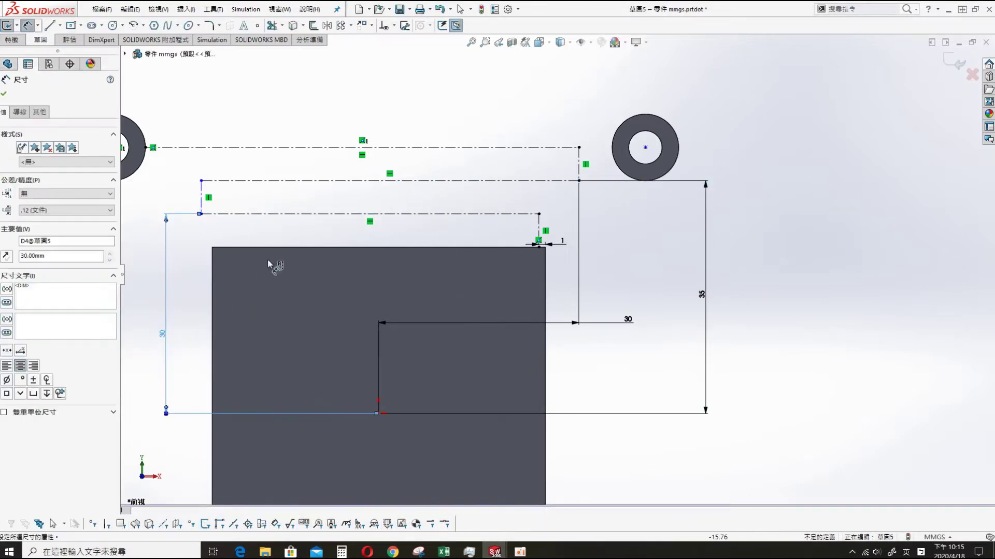
pyautogui.click(203, 209)
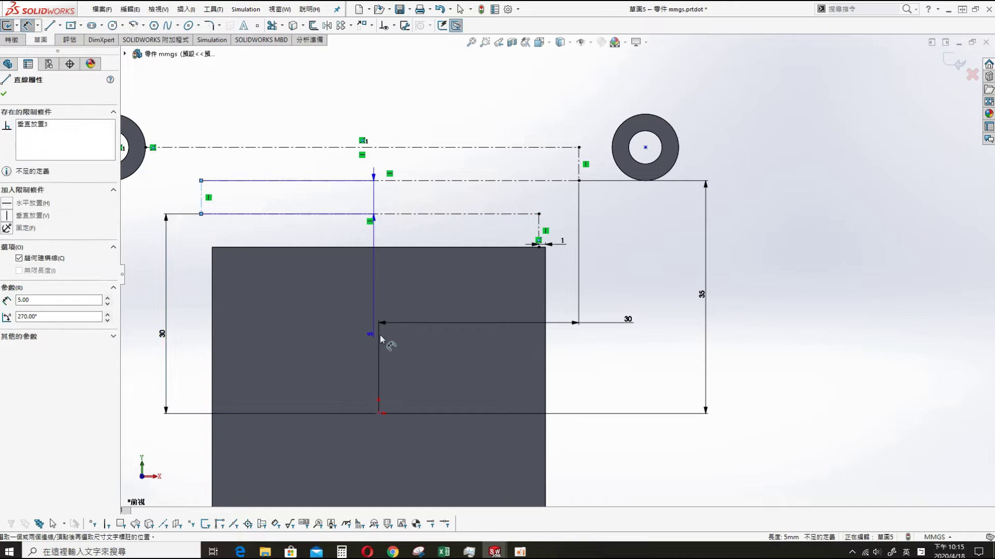
pyautogui.click(379, 413)
pyautogui.click(290, 104)
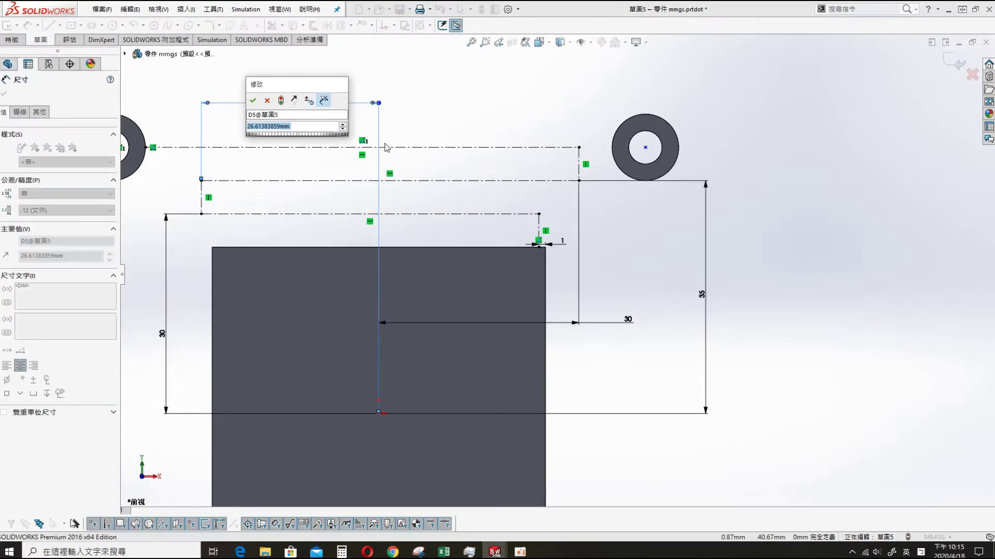
pyautogui.write('30')
pyautogui.press('Return')
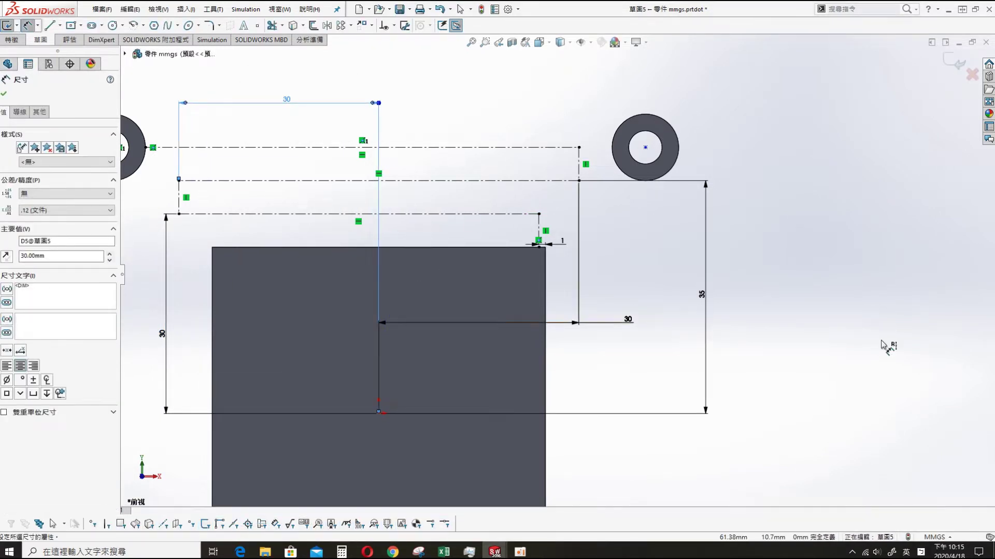
pyautogui.press('Escape')
# Round all path corners with 2 mm sketch fillets.
pyautogui.press('s')
pyautogui.click(525, 125)
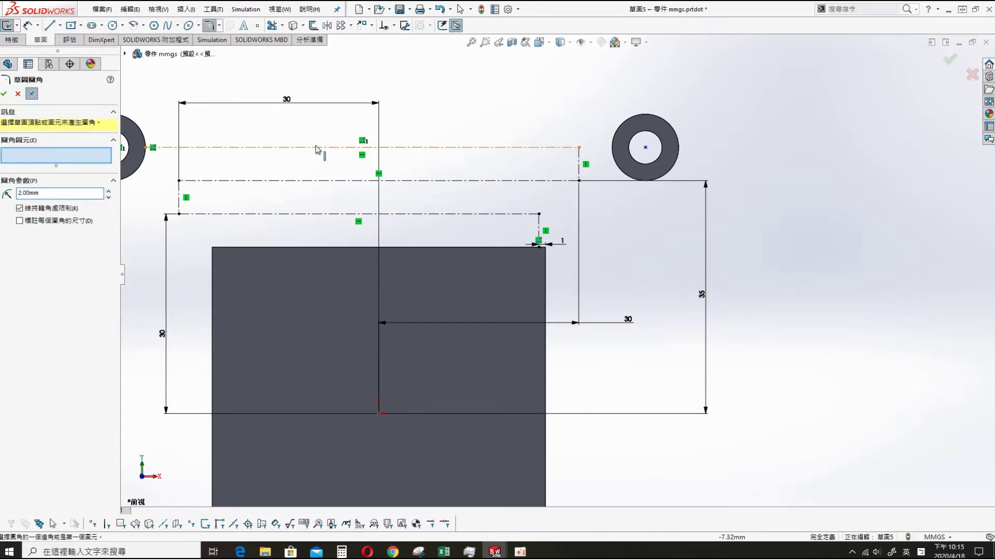
pyautogui.moveTo(154, 134); pyautogui.dragTo(599, 282)
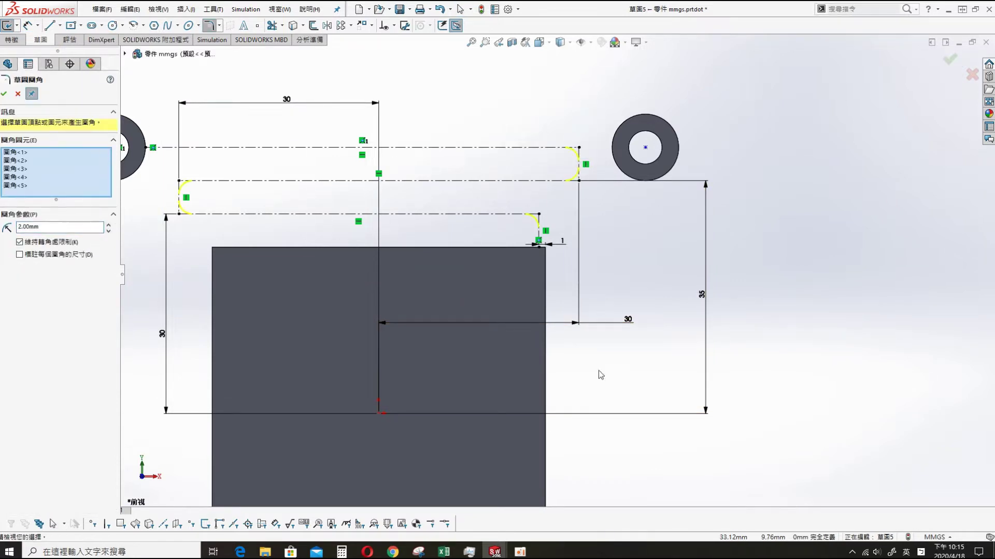
pyautogui.click(5, 94)
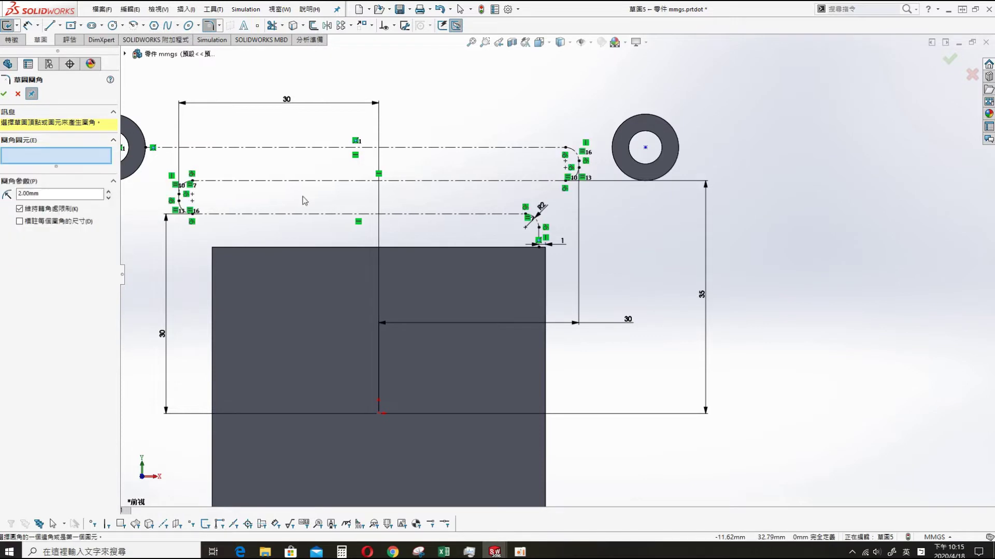
pyautogui.click(5, 94)
# Offset the path chain 1 mm both ways with arc-capped ends.
pyautogui.press('s')
pyautogui.click(329, 171)
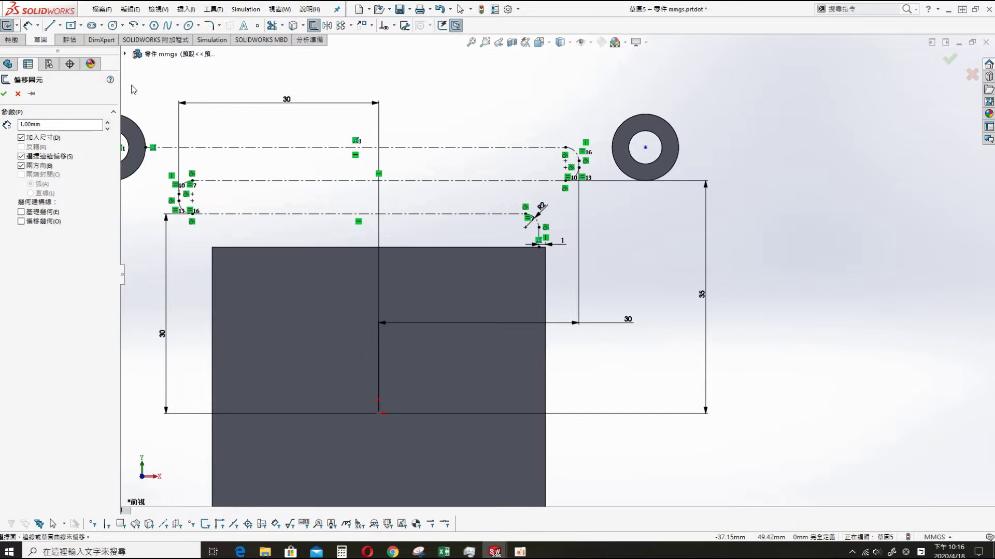
pyautogui.moveTo(554, 88); pyautogui.dragTo(620, 282)
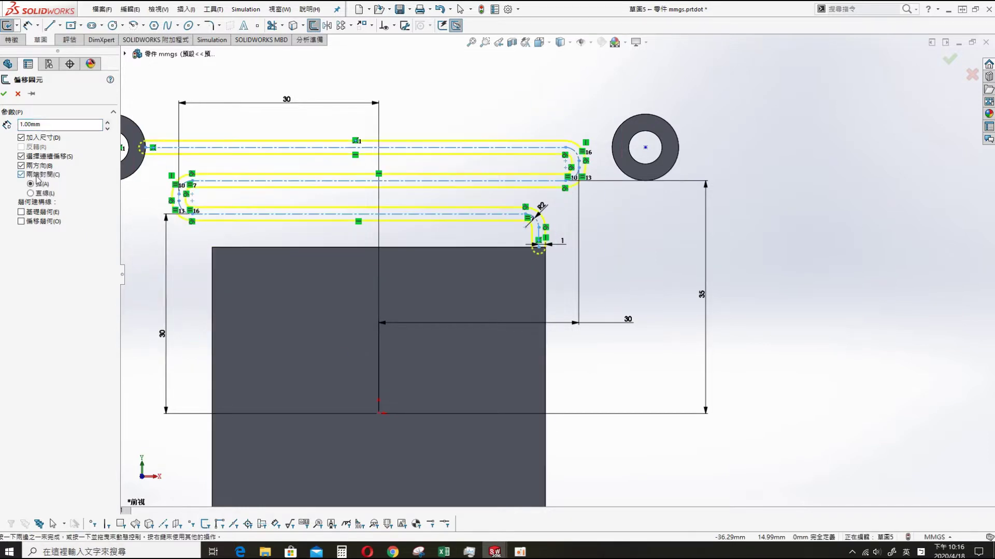
pyautogui.click(5, 94)
# Delete the slot's end line and extend both slot lines to the left ring.
pyautogui.scroll(-1, 166, 104)
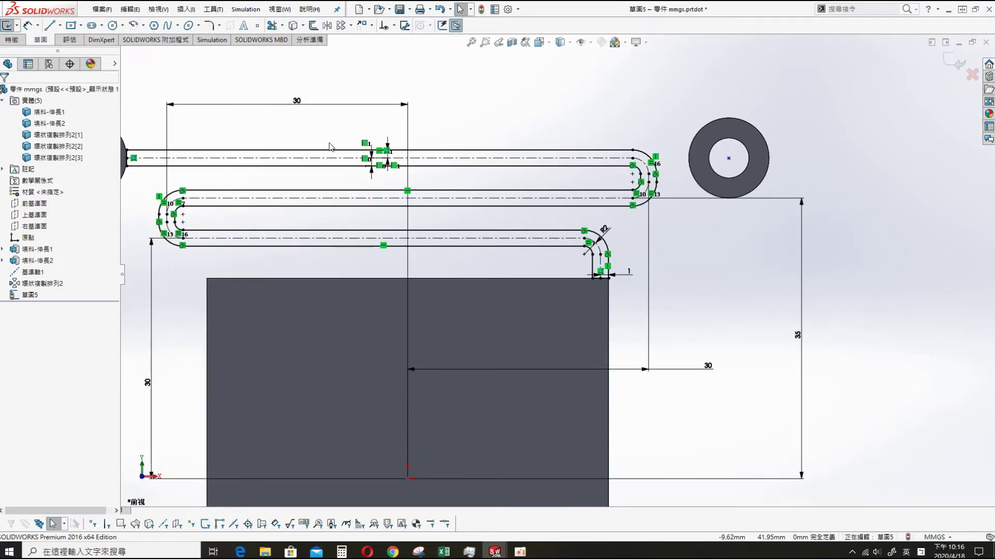
pyautogui.scroll(-2, 480, 251)
pyautogui.scroll(-2, 258, 186)
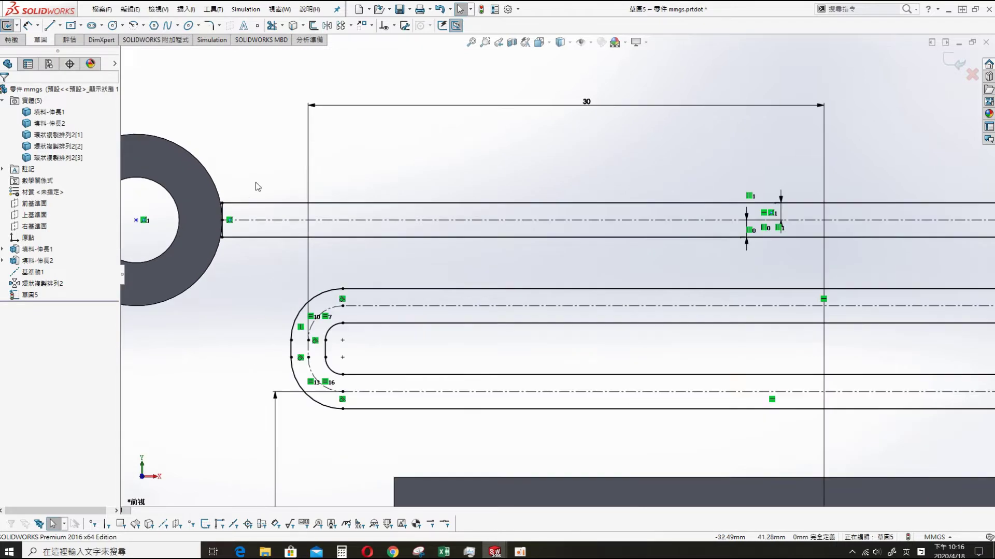
pyautogui.click(223, 194)
pyautogui.scroll(-3, 238, 209)
pyautogui.scroll(-2, 290, 220)
pyautogui.click(305, 224)
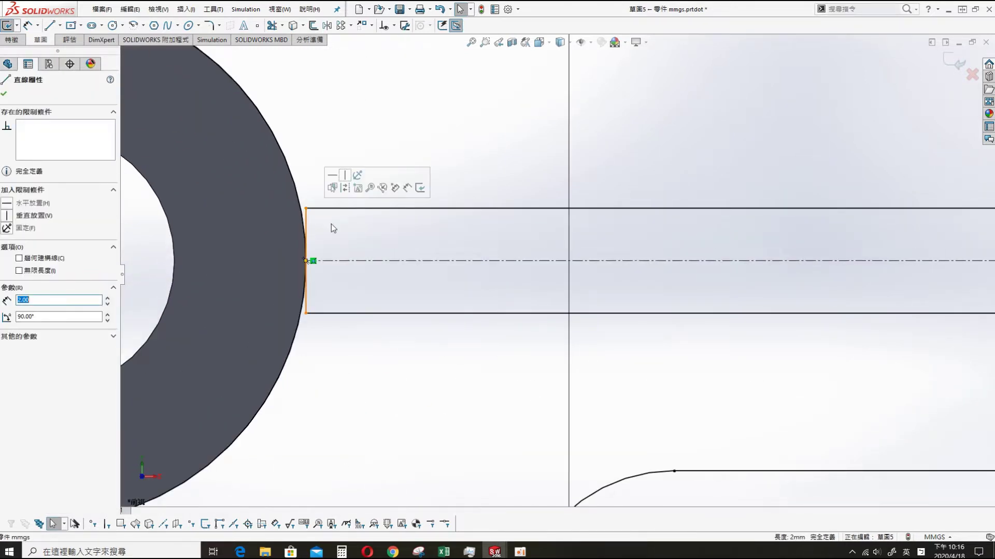
pyautogui.press('Delete')
pyautogui.press('s')
pyautogui.click(417, 234)
pyautogui.click(398, 216)
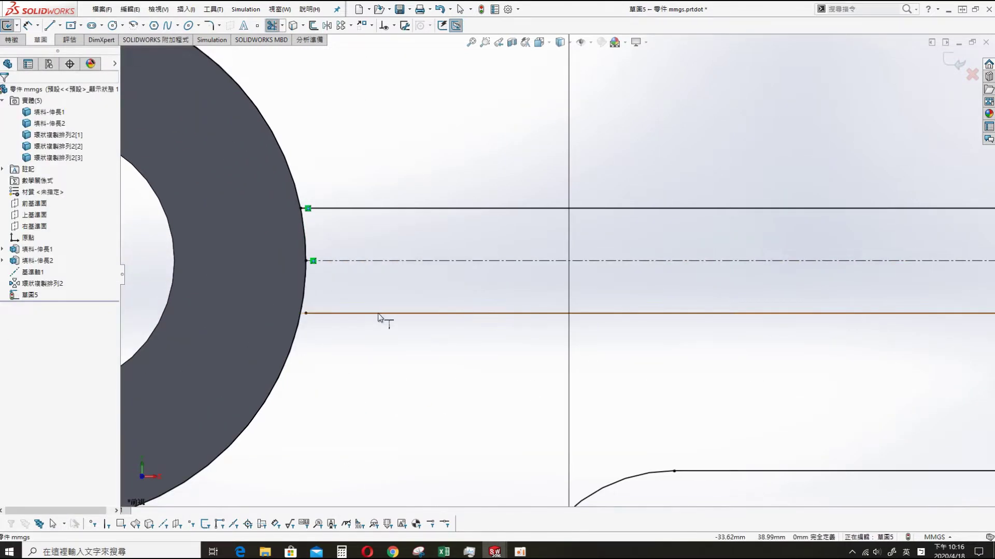
pyautogui.click(382, 320)
# Trim the sketch lines and extrude the spring outline into Boss-Extrude3.
pyautogui.press('s')
pyautogui.click(496, 386)
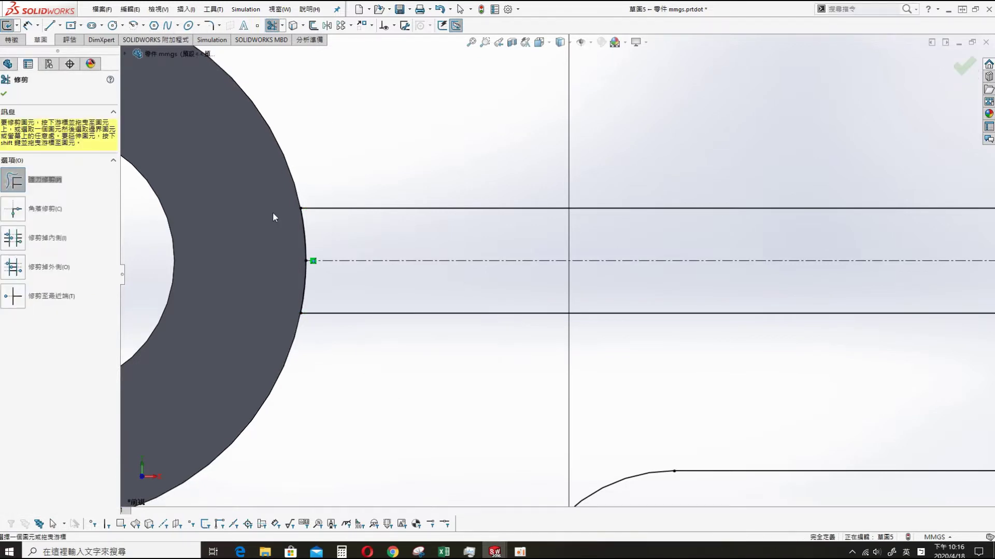
pyautogui.scroll(5, 580, 270)
pyautogui.moveTo(581, 270)
pyautogui.mouseDown(button='middle')
pyautogui.moveTo(680, 357)
pyautogui.moveTo(603, 327)
pyautogui.mouseUp(button='middle')
pyautogui.press('s')
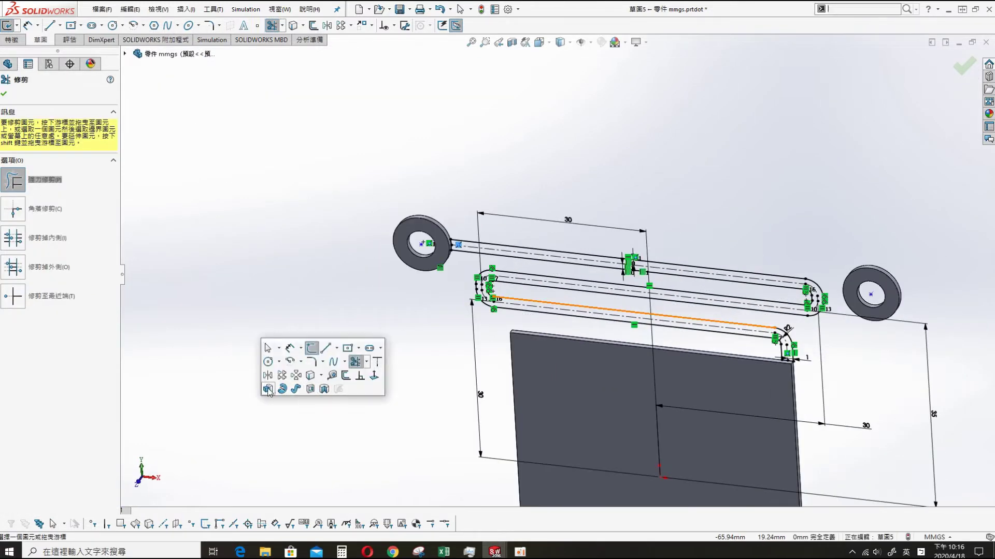
pyautogui.click(268, 389)
pyautogui.press('Return')
# Circular-pattern the spring arm around 基準軸1, 360°, with 4 instances.
pyautogui.press('s')
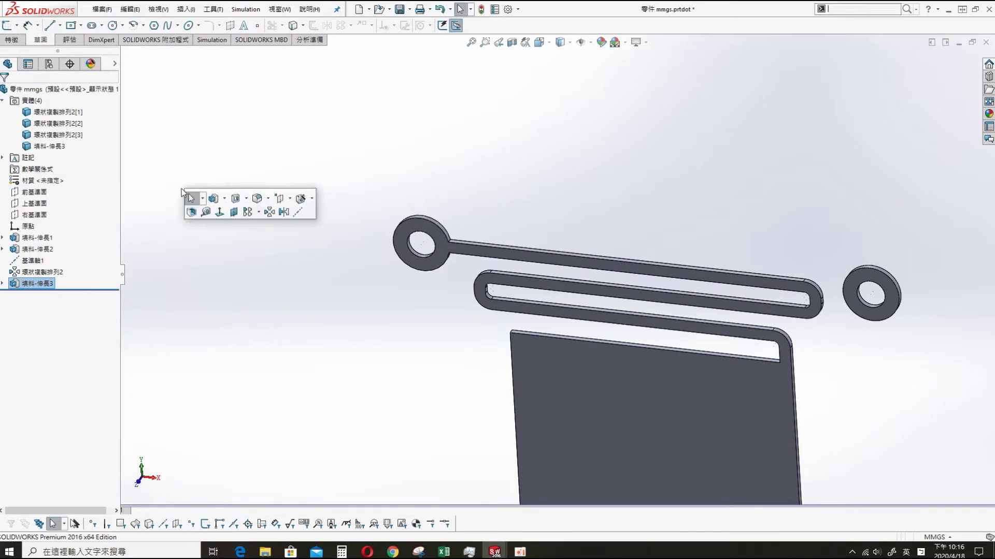
pyautogui.click(284, 212)
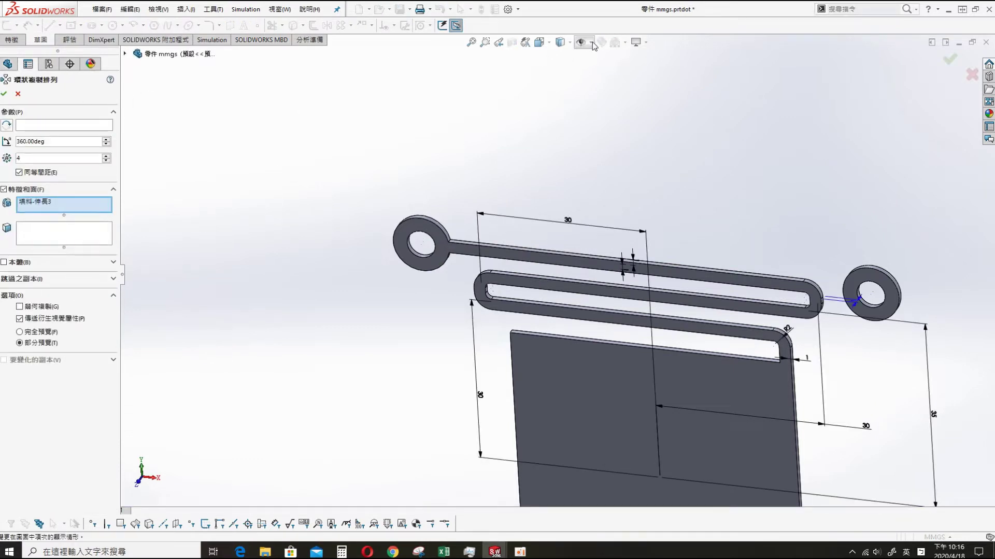
pyautogui.click(572, 44)
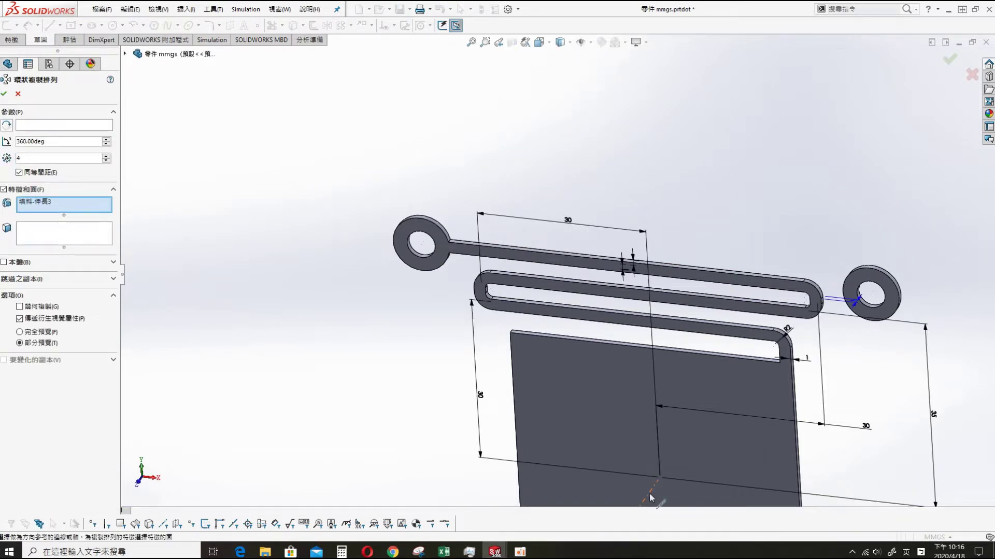
pyautogui.click(40, 126)
pyautogui.click(650, 490)
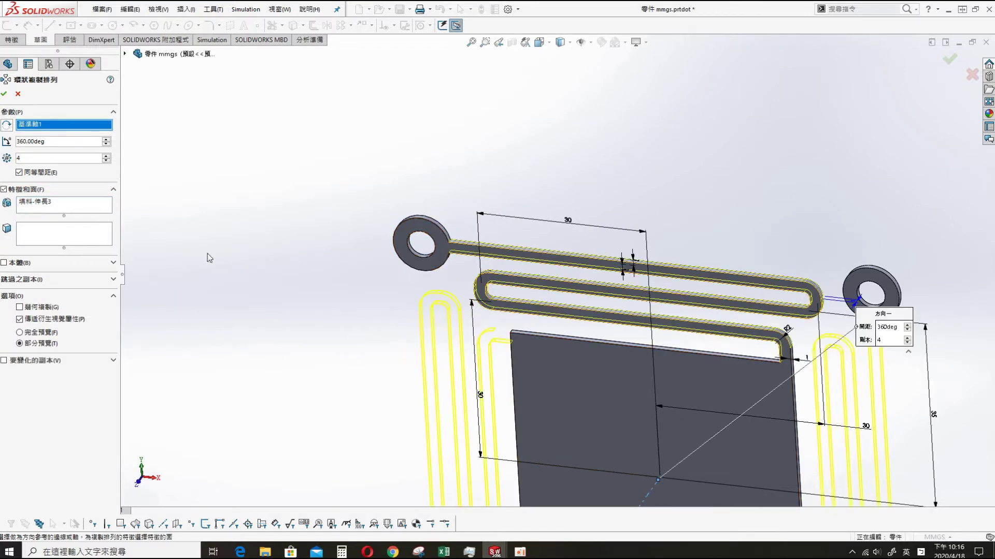
pyautogui.click(4, 94)
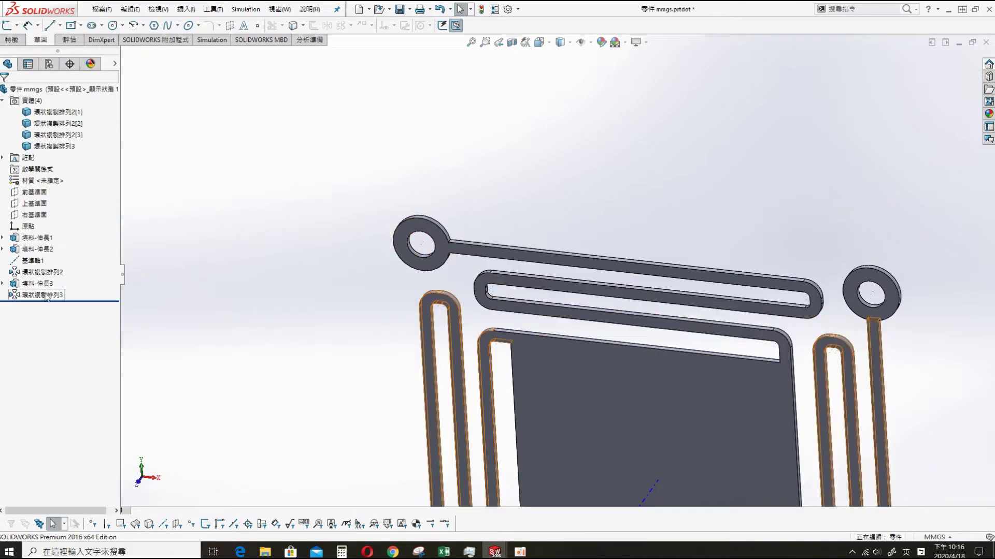
# Select all bodies and combine them into a single solid, Combine1.
pyautogui.scroll(3, 811, 267)
pyautogui.scroll(-2, 569, 311)
pyautogui.click(53, 112)
pyautogui.keyDown('shift'); pyautogui.click(53, 146); pyautogui.keyUp('shift')
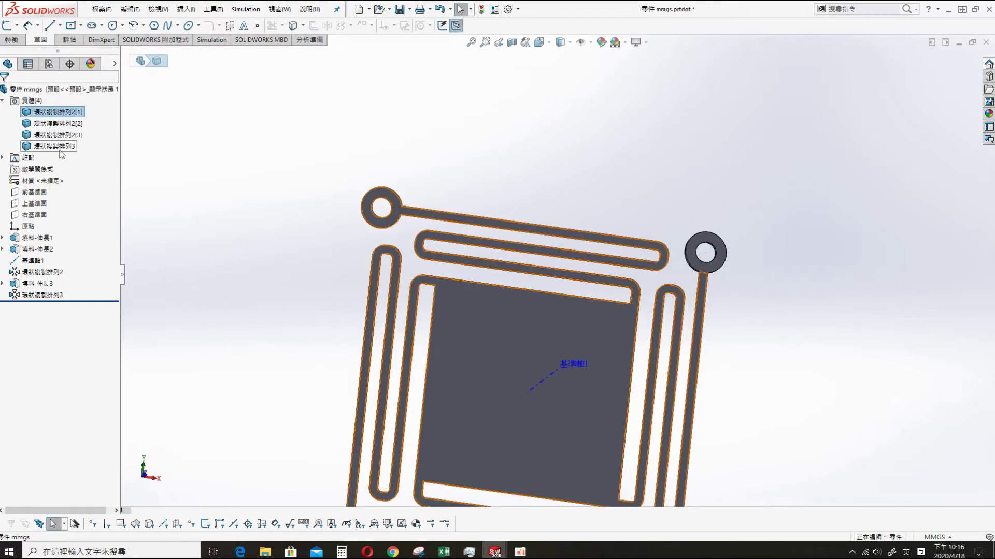
pyautogui.rightClick(65, 149)
pyautogui.click(90, 224)
pyautogui.click(4, 94)
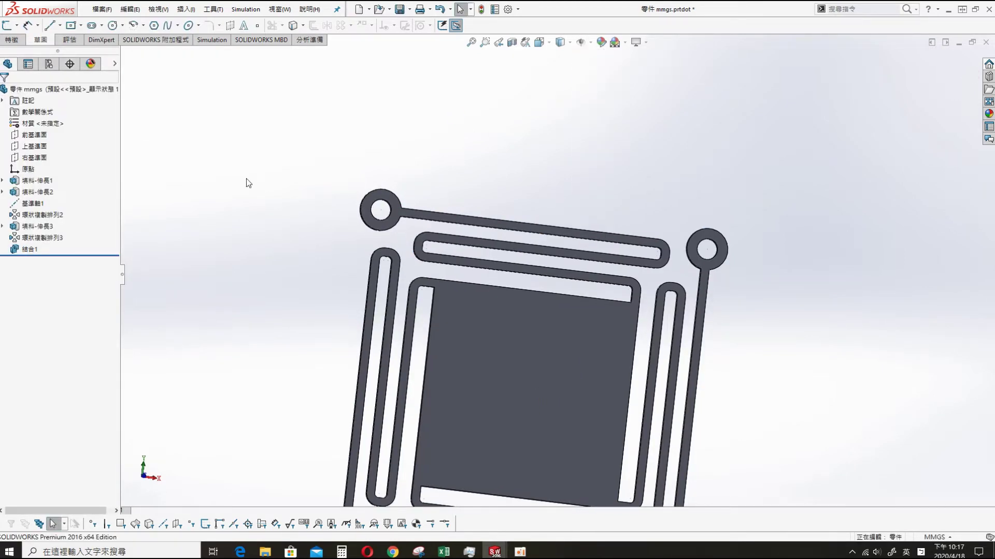
# Sketch a centre rectangle at the origin on the plate's front face.
pyautogui.press('f')
pyautogui.click(523, 345)
pyautogui.click(564, 313)
pyautogui.press('s')
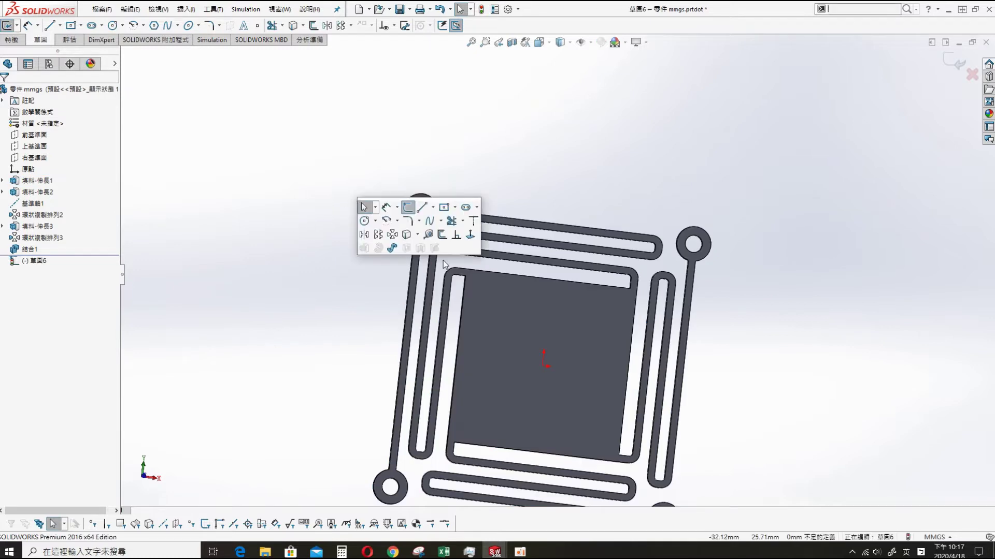
pyautogui.click(468, 235)
pyautogui.press('s')
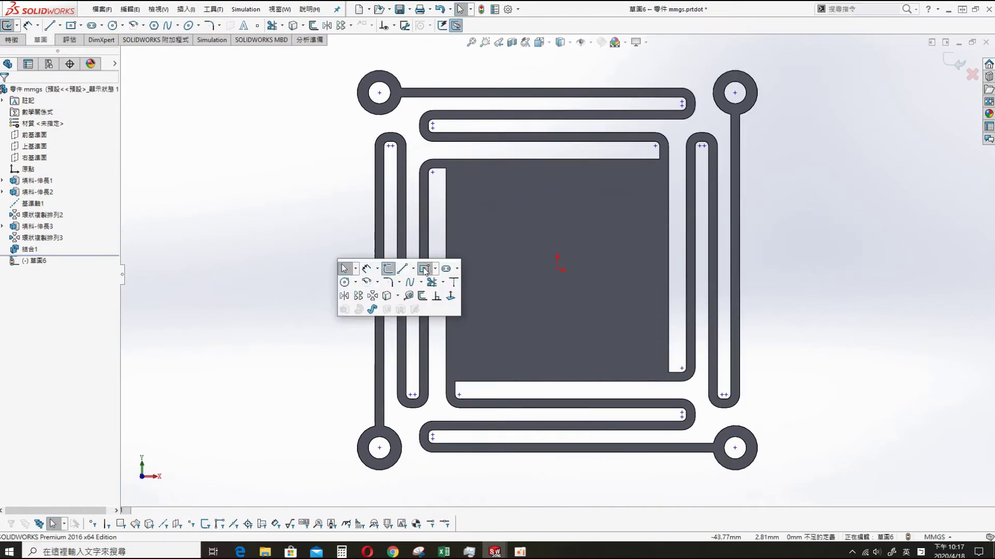
pyautogui.click(424, 269)
pyautogui.click(557, 270)
pyautogui.click(636, 331)
# Draw four circles, one near each corner ring.
pyautogui.press('s')
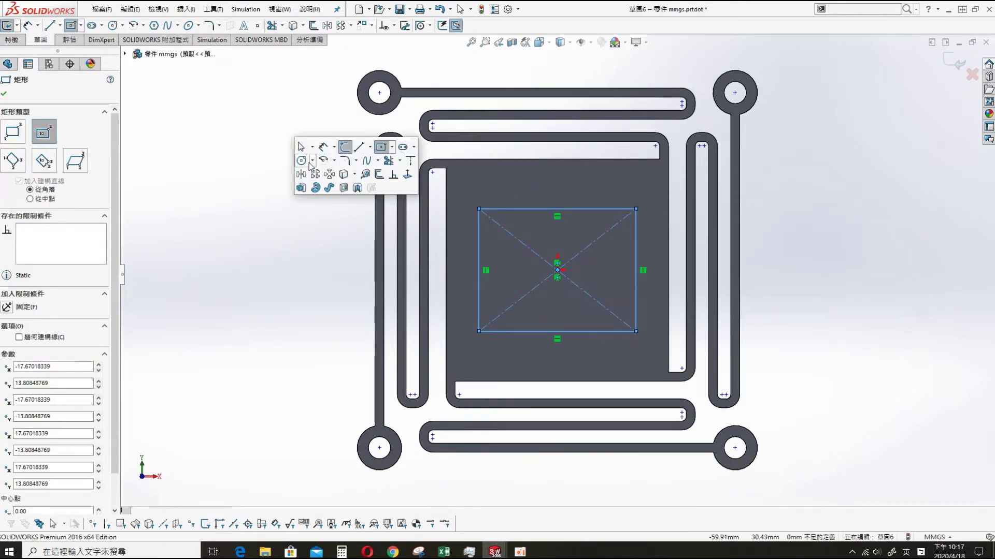
pyautogui.click(302, 161)
pyautogui.moveTo(297, 99); pyautogui.dragTo(324, 99)
pyautogui.moveTo(278, 353); pyautogui.dragTo(305, 353)
pyautogui.moveTo(820, 390); pyautogui.dragTo(838, 391)
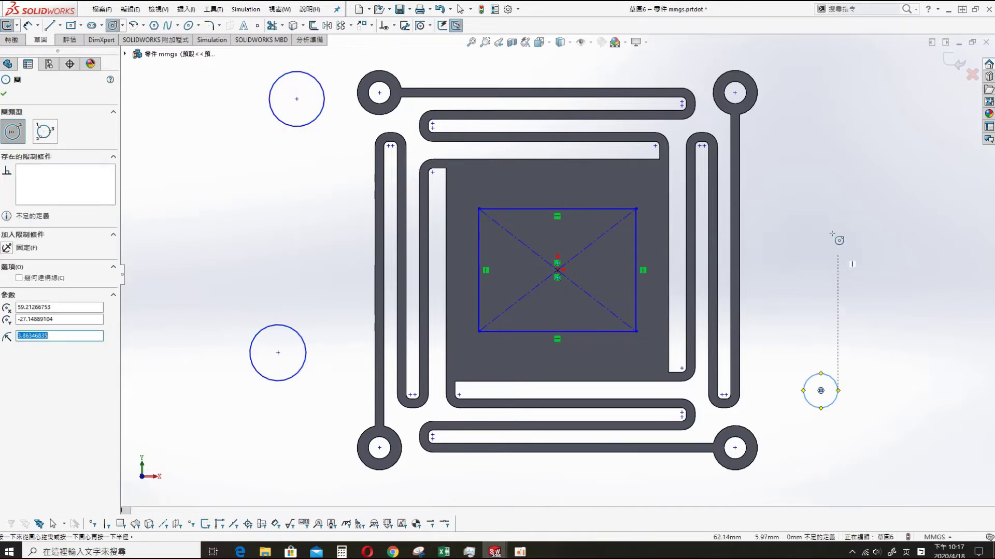
pyautogui.moveTo(829, 216); pyautogui.dragTo(852, 216)
# Make the top-right and top-left circles coradial with their rings.
pyautogui.press('s')
pyautogui.click(967, 310)
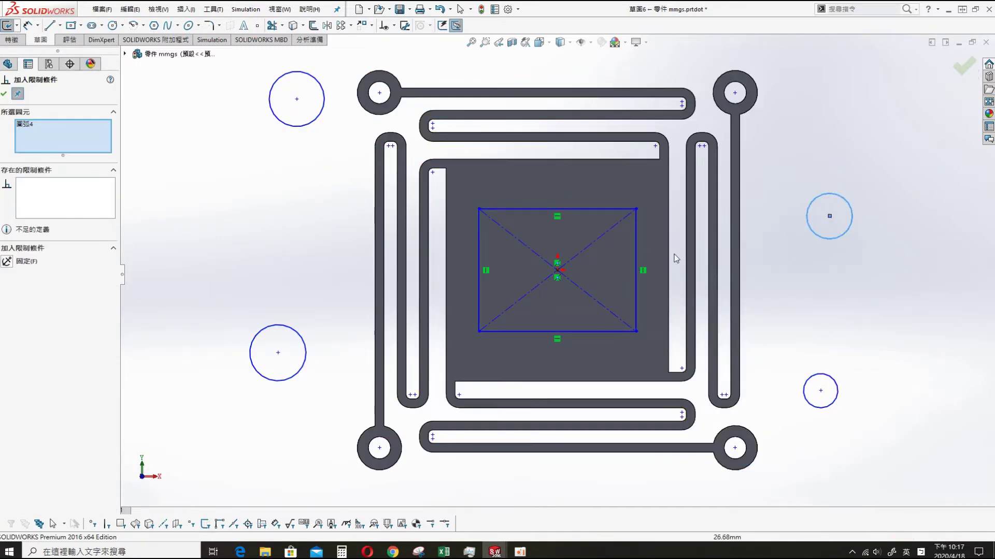
pyautogui.click(750, 78)
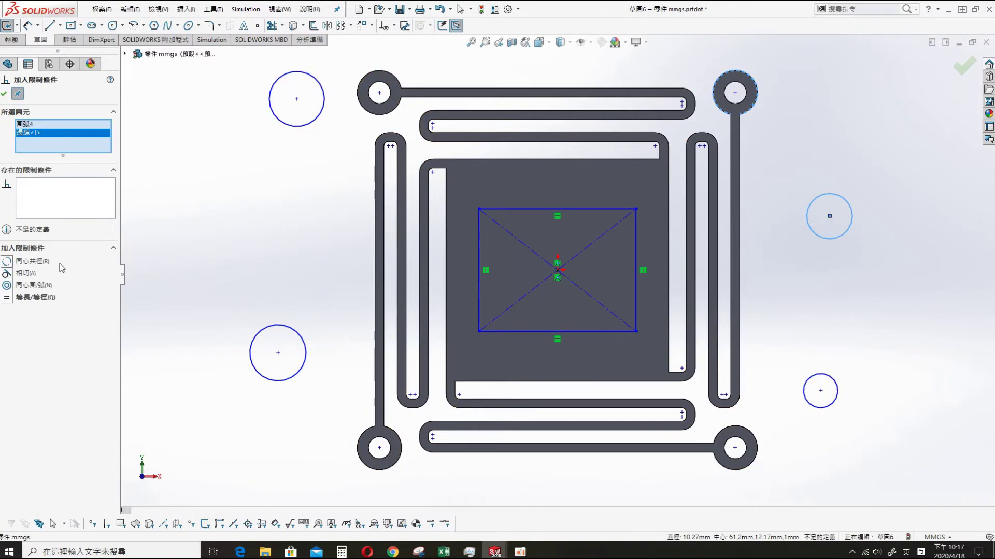
pyautogui.click(3, 93)
pyautogui.click(317, 118)
pyautogui.keyDown('ctrl'); pyautogui.click(362, 109); pyautogui.keyUp('ctrl')
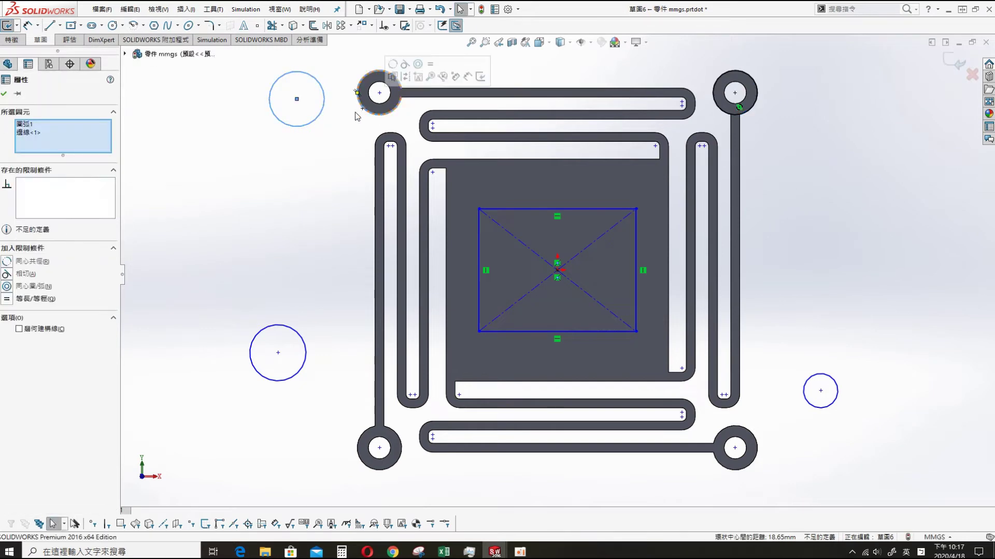
pyautogui.click(10, 273)
pyautogui.click(4, 94)
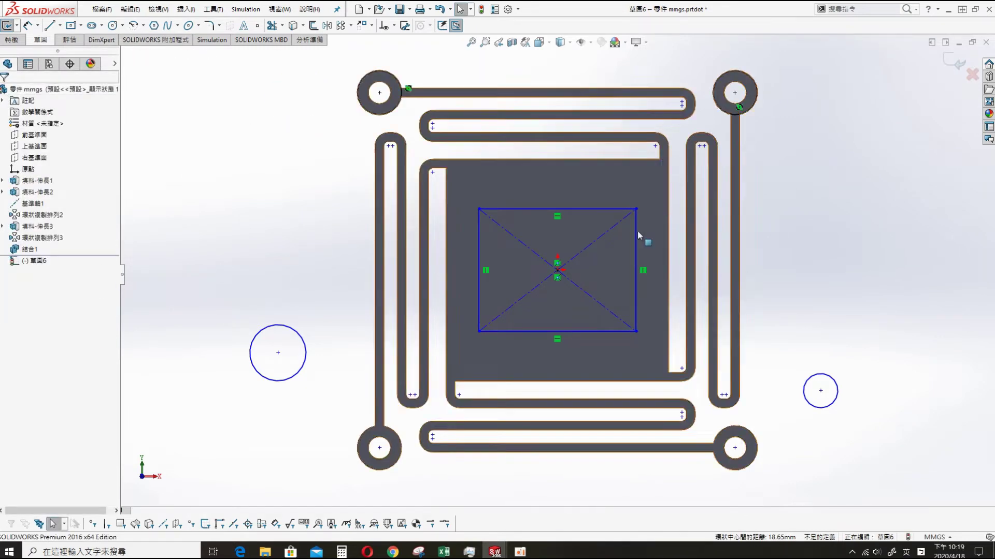
# Make the lower-left and bottom-right circles coradial with their rings.
pyautogui.click(277, 381)
pyautogui.keyDown('ctrl'); pyautogui.click(363, 433); pyautogui.keyUp('ctrl')
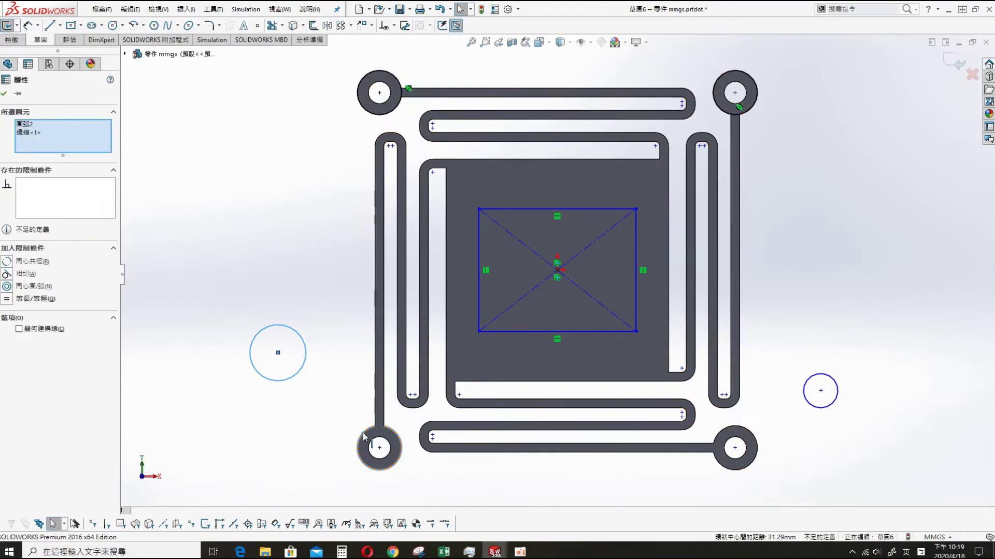
pyautogui.click(393, 394)
pyautogui.click(749, 435)
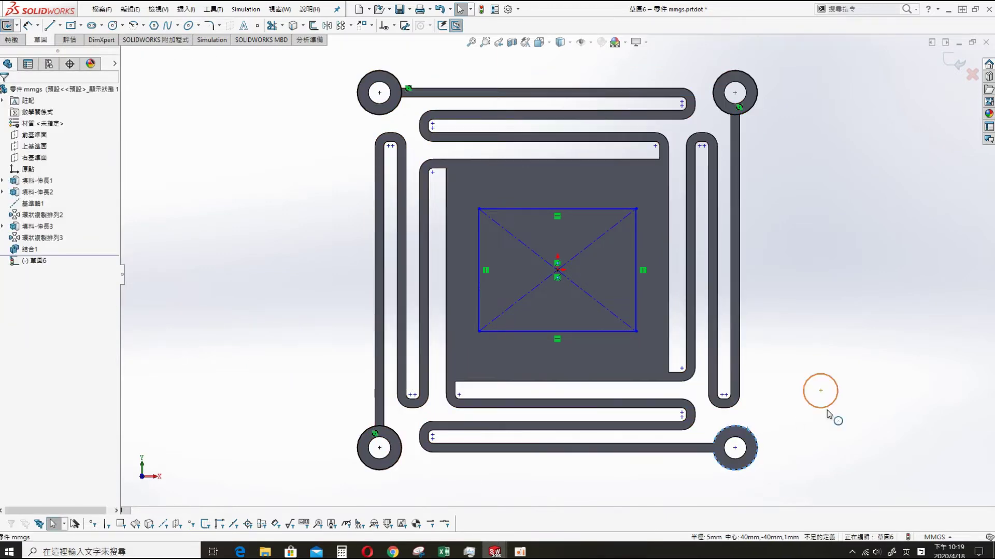
pyautogui.keyDown('ctrl'); pyautogui.click(836, 394); pyautogui.keyUp('ctrl')
pyautogui.click(891, 386)
# Align the rectangle's right and top sides with the plate edges.
pyautogui.click(636, 259)
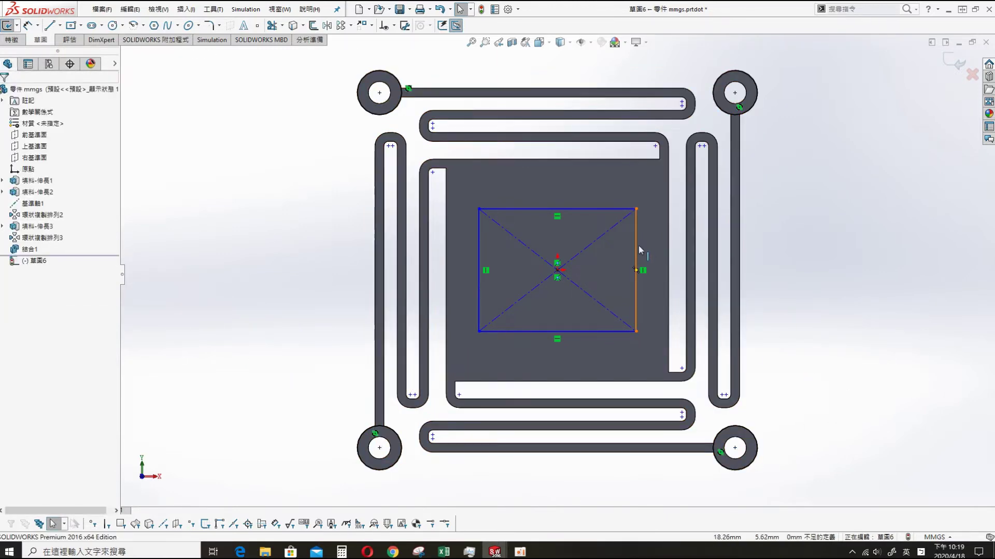
pyautogui.keyDown('ctrl'); pyautogui.click(668, 259); pyautogui.keyUp('ctrl')
pyautogui.click(697, 215)
pyautogui.press('Escape')
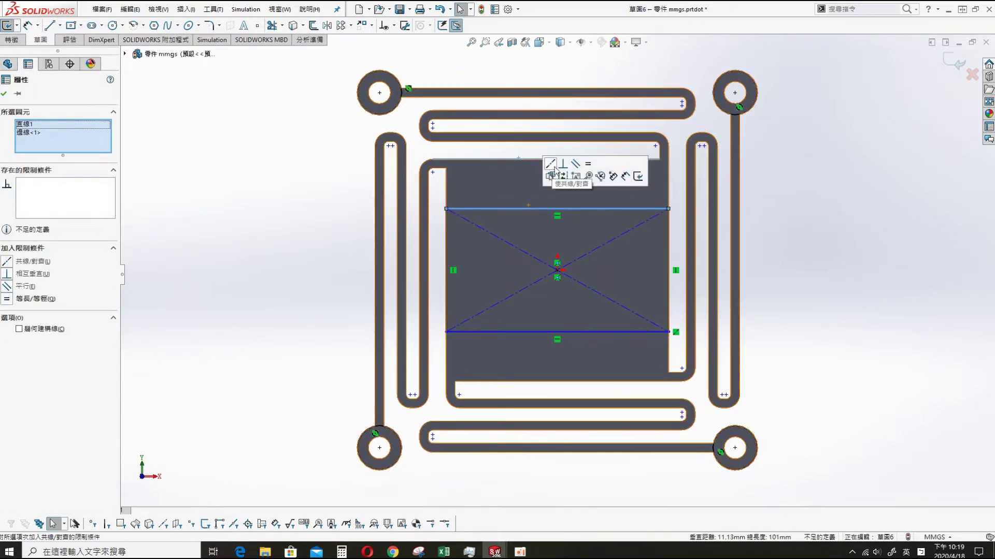
pyautogui.click(557, 162)
# Project Sketch6 onto the plate face as Split Line1.
pyautogui.click(186, 9)
pyautogui.moveTo(201, 130)
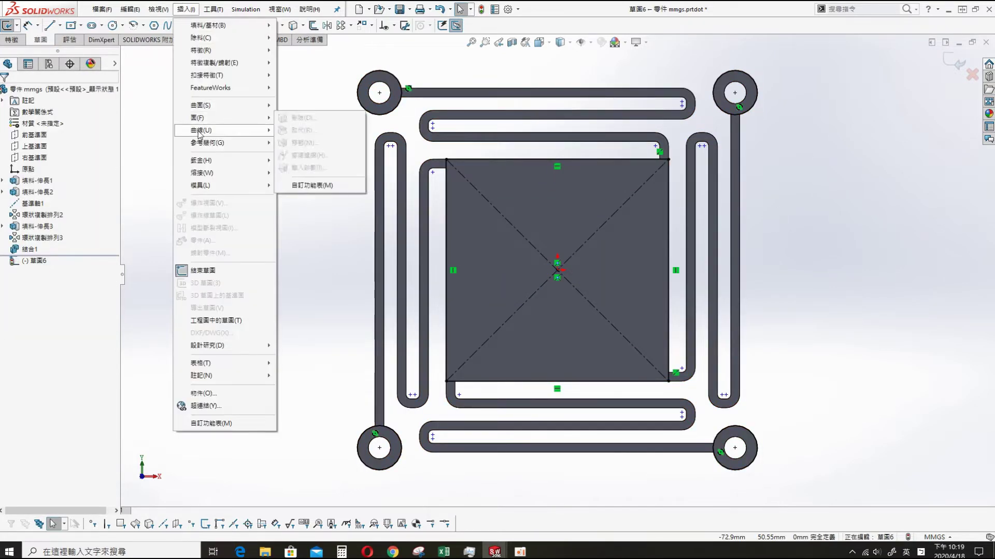
pyautogui.click(303, 130)
pyautogui.click(520, 182)
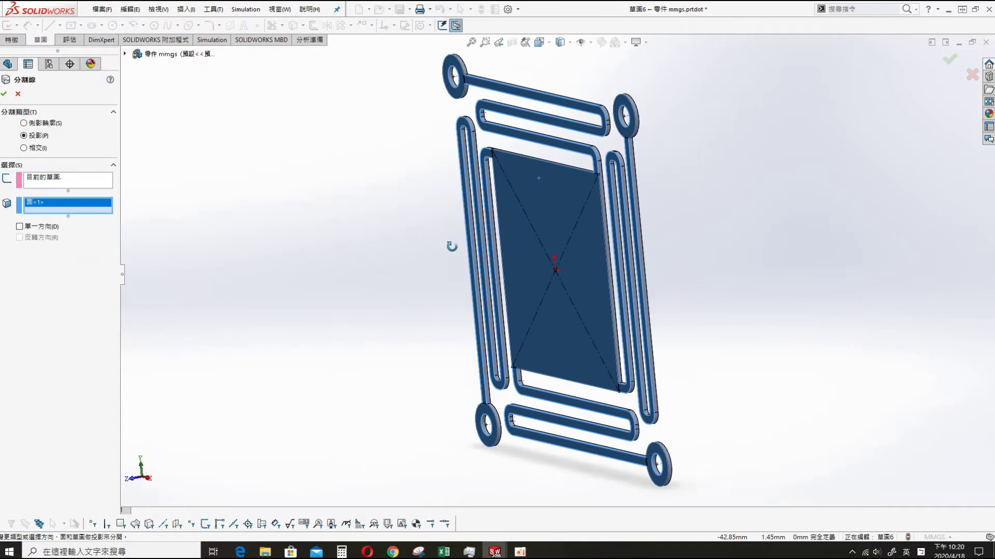
pyautogui.moveTo(520, 182); pyautogui.dragTo(570, 217, button='middle')
pyautogui.click(3, 93)
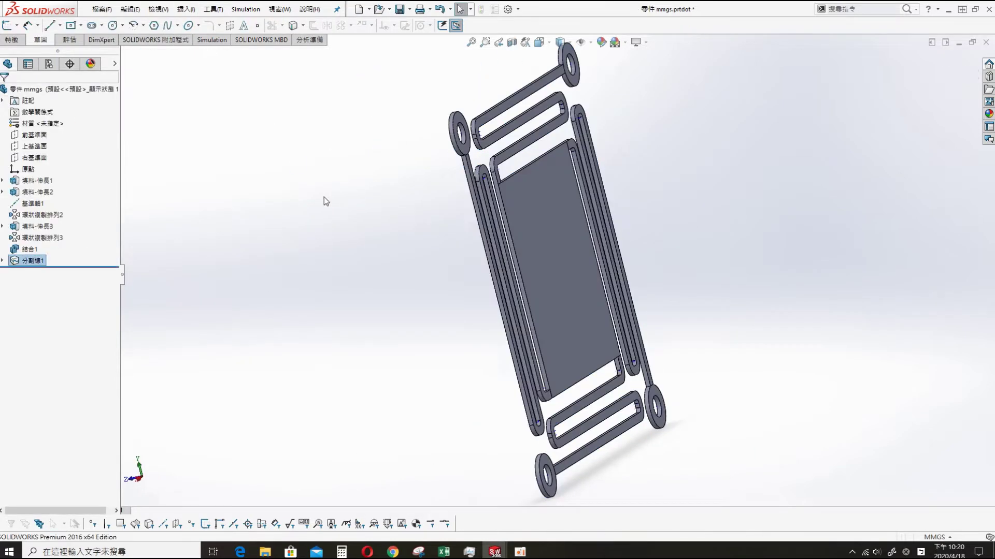
pyautogui.moveTo(324, 197); pyautogui.dragTo(389, 150, button='middle')
# Save the model as 'plate spring 1' in D:\練習\錐形彈簧-靜態1.
pyautogui.click(102, 9)
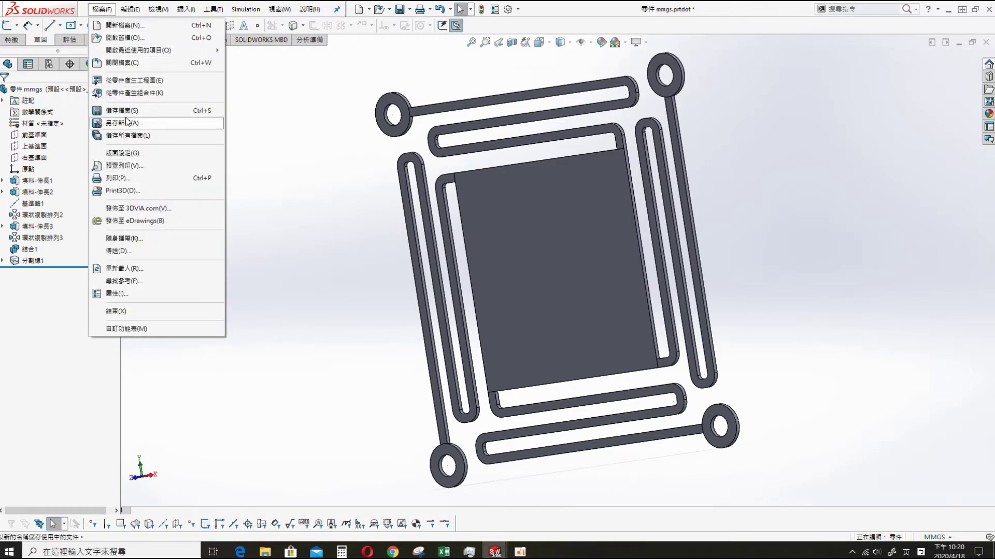
pyautogui.click(127, 123)
pyautogui.click(350, 94)
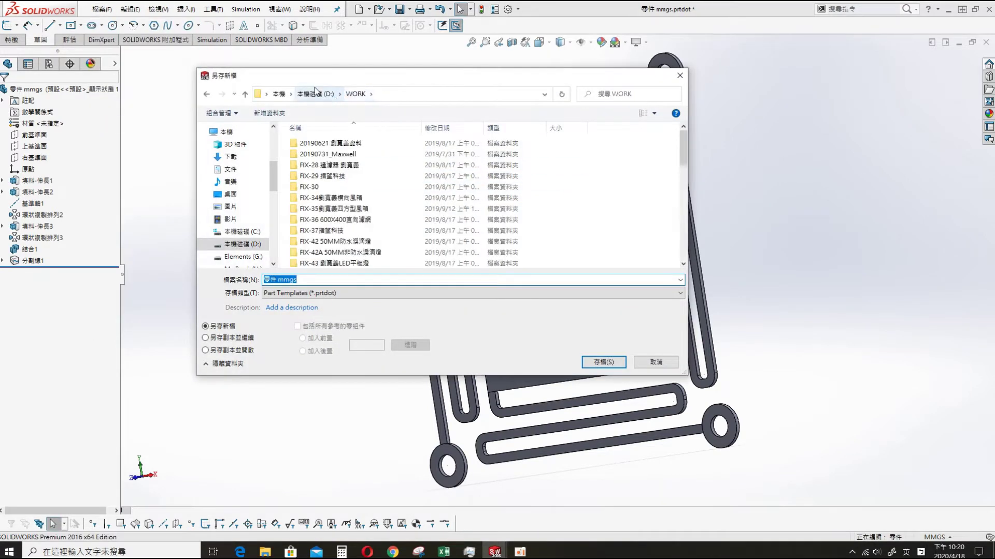
pyautogui.click(315, 94)
pyautogui.scroll(-3, 318, 217)
pyautogui.scroll(-2, 319, 223)
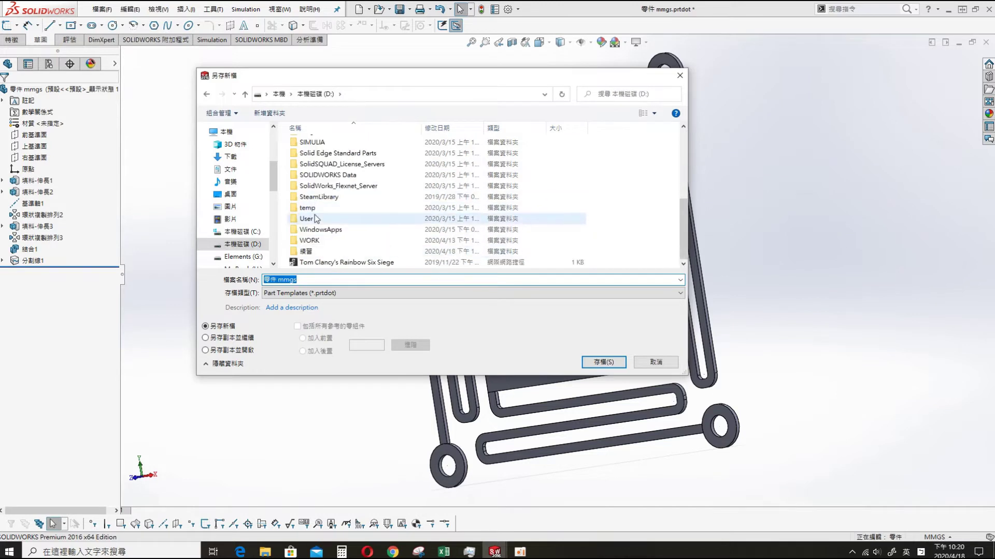
pyautogui.doubleClick(315, 217)
pyautogui.click(339, 144)
pyautogui.doubleClick(340, 144)
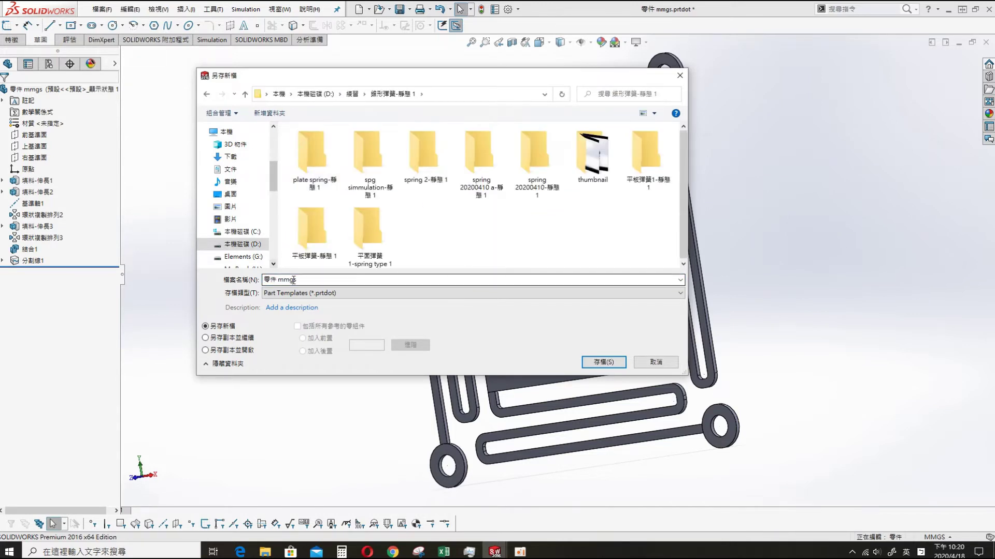
pyautogui.write('pla')
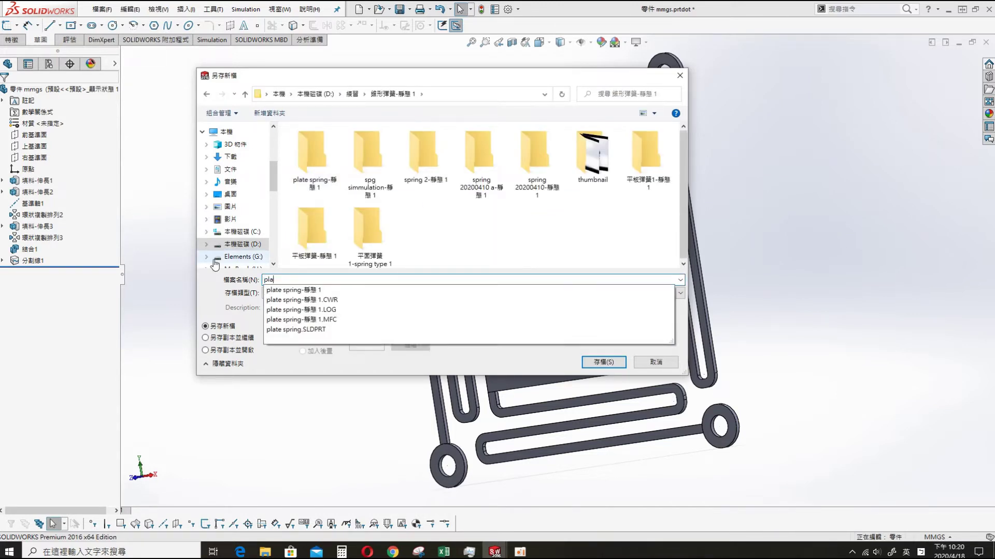
pyautogui.write('te spring 1')
pyautogui.press('Return')
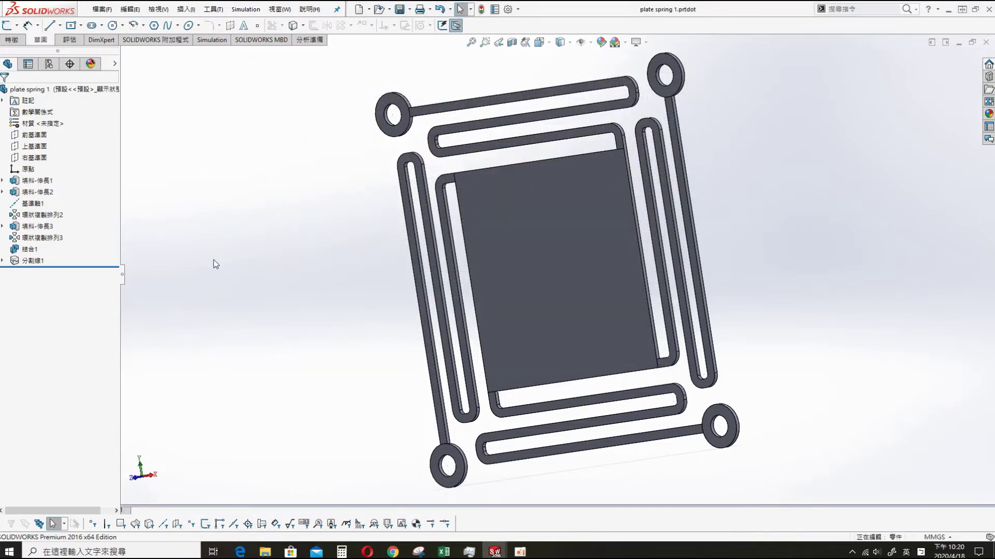
# Resave 'plate spring 1' with the Part (*.sldprt) file type.
pyautogui.click(410, 10)
pyautogui.click(420, 32)
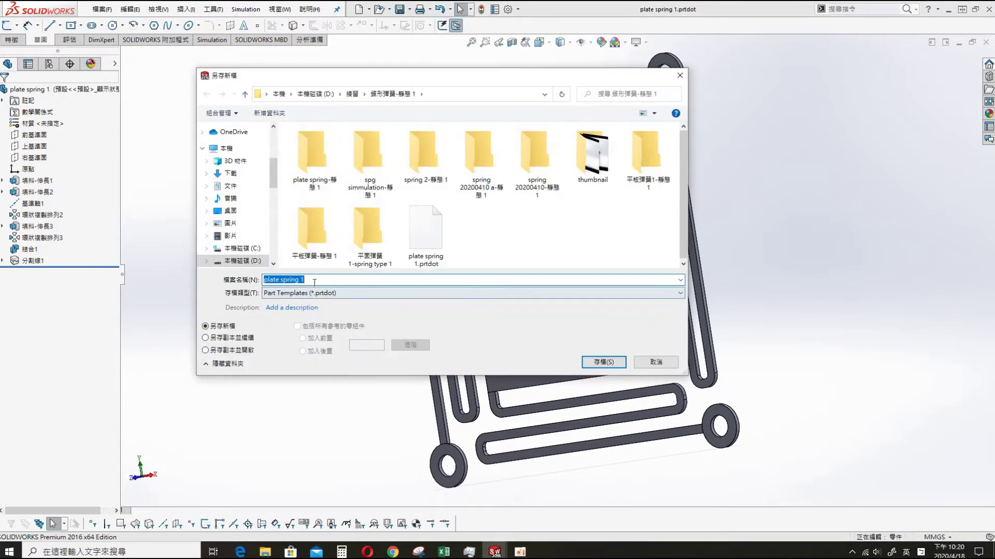
pyautogui.click(363, 293)
pyautogui.scroll(3, 313, 323)
pyautogui.click(310, 304)
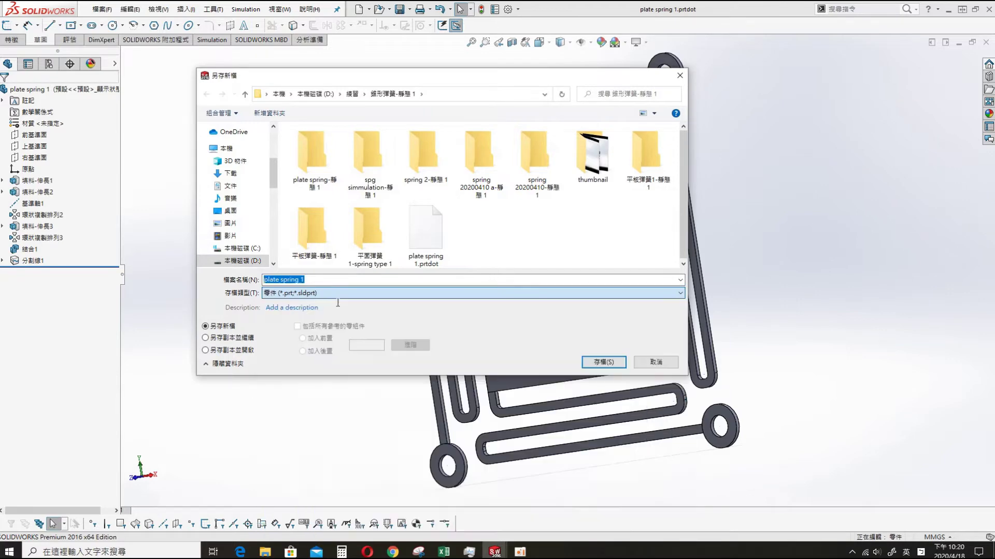
pyautogui.click(604, 358)
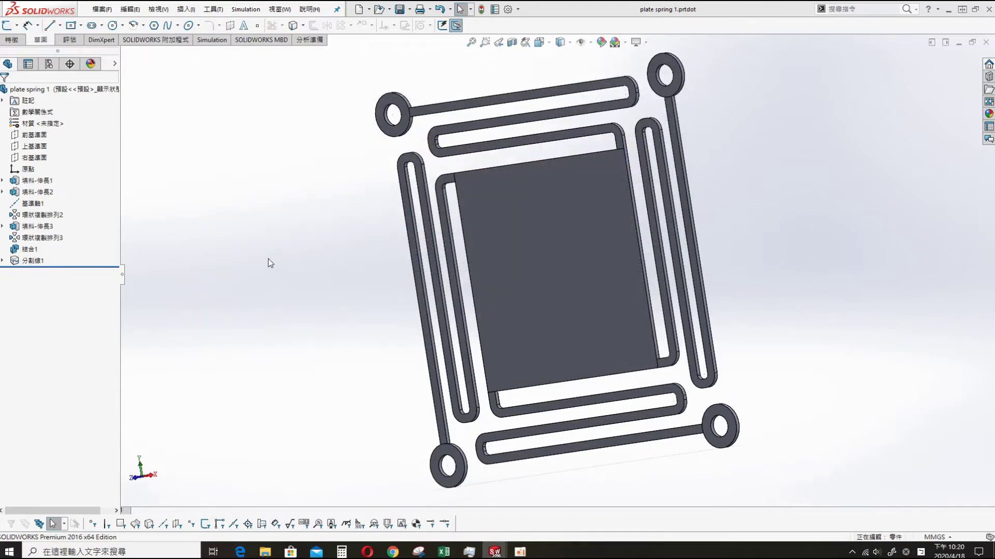
pyautogui.rightClick(43, 123)
# Assign beryllium copper UNS C17000 from the copper alloys to the part.
pyautogui.click(62, 133)
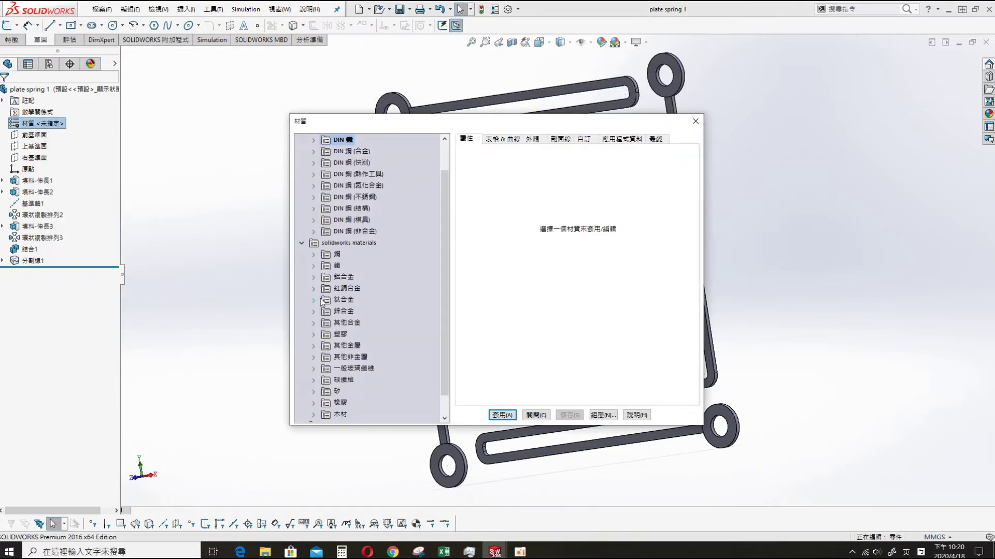
pyautogui.click(316, 290)
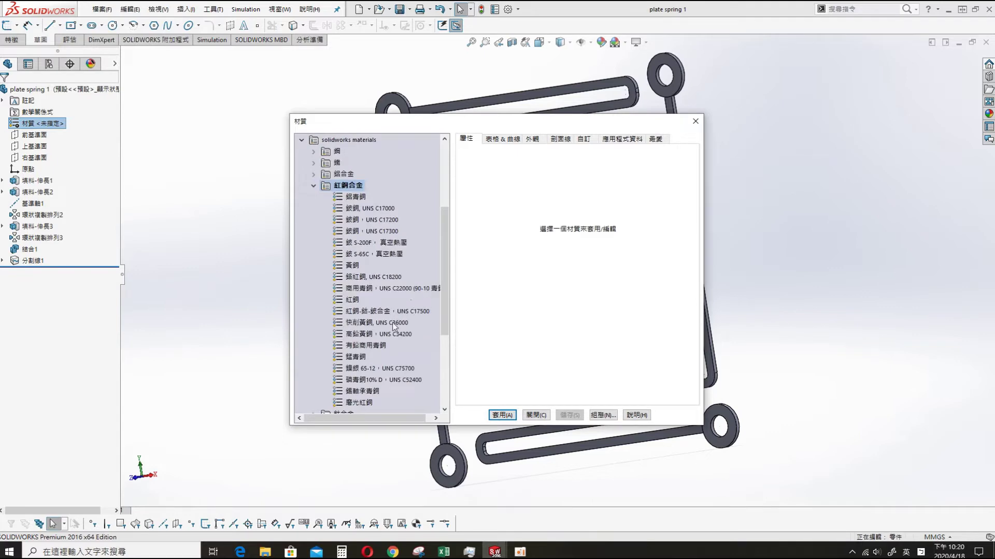
pyautogui.click(362, 208)
pyautogui.click(501, 415)
pyautogui.click(536, 415)
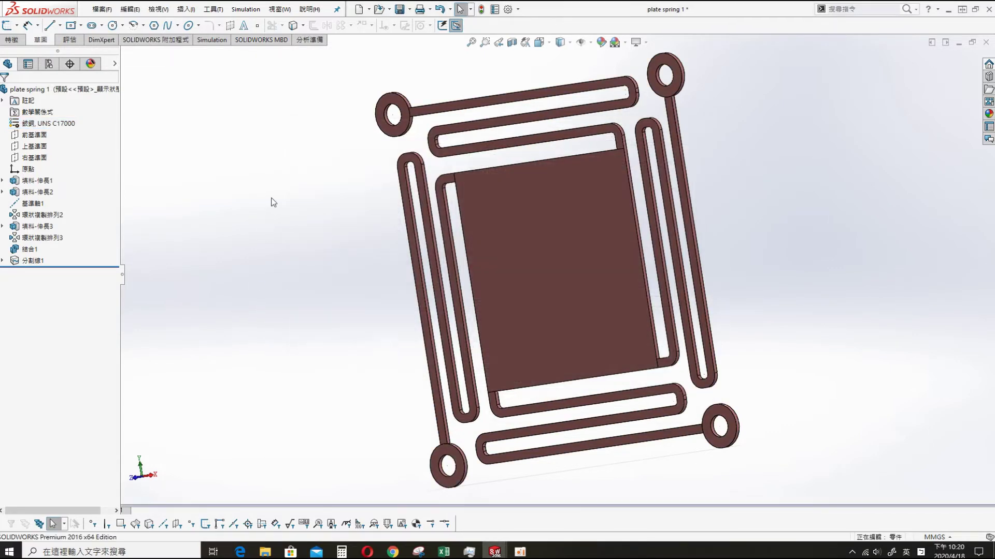
# Create static study 靜態分析 1 and review its properties.
pyautogui.click(245, 9)
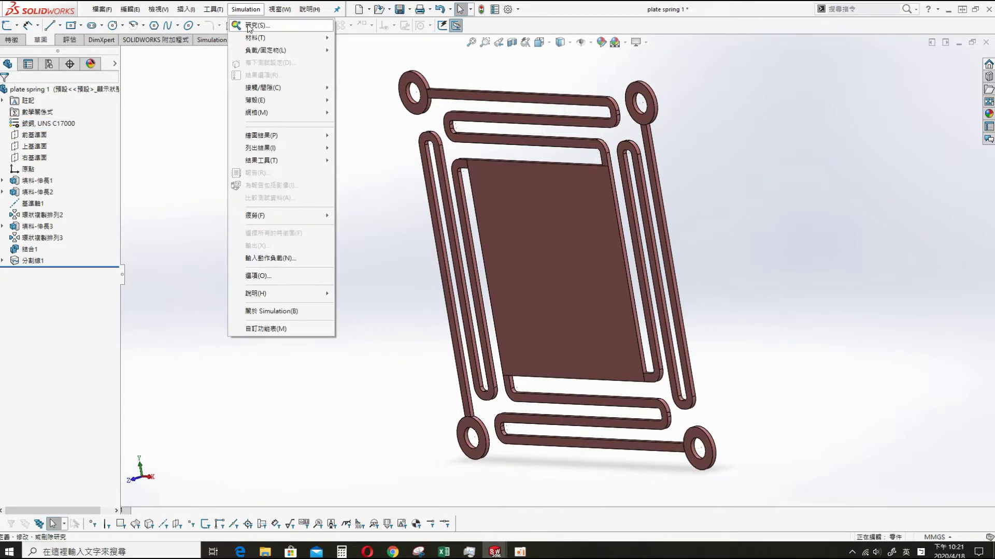
pyautogui.click(249, 26)
pyautogui.click(4, 93)
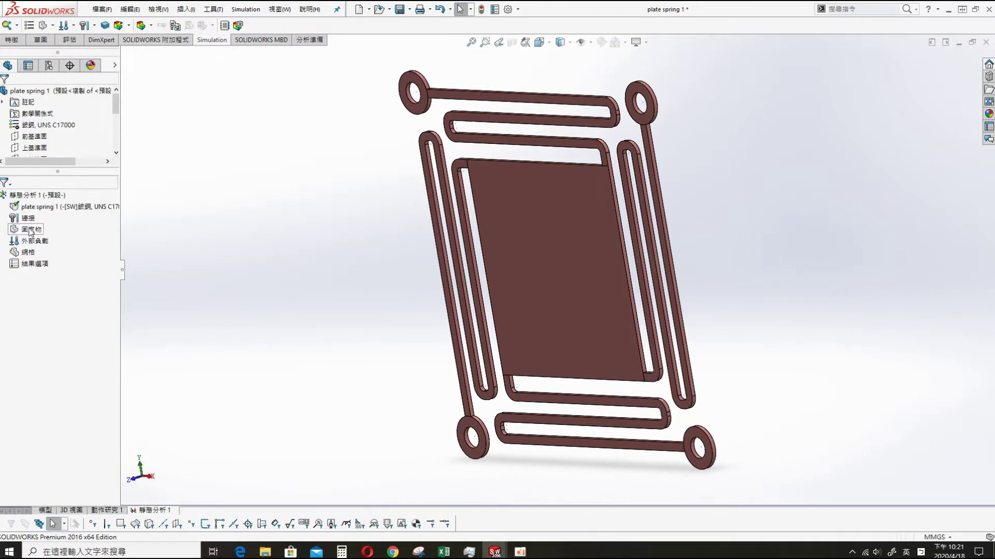
pyautogui.rightClick(39, 200)
pyautogui.click(57, 302)
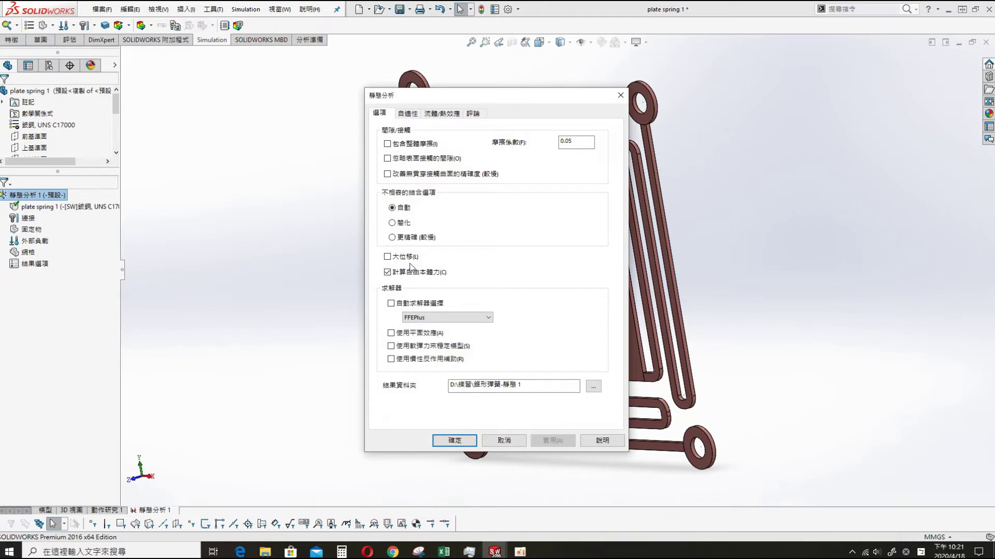
pyautogui.click(455, 441)
# Apply a Fixed Geometry fixture to the four corner hole faces.
pyautogui.rightClick(31, 229)
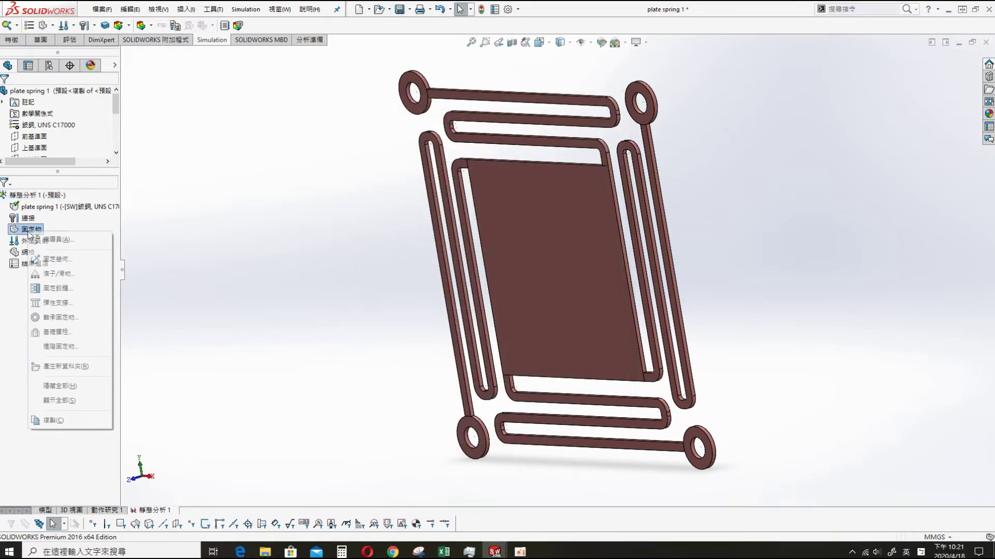
pyautogui.click(52, 240)
pyautogui.moveTo(346, 153); pyautogui.dragTo(309, 187, button='middle')
pyautogui.click(378, 170)
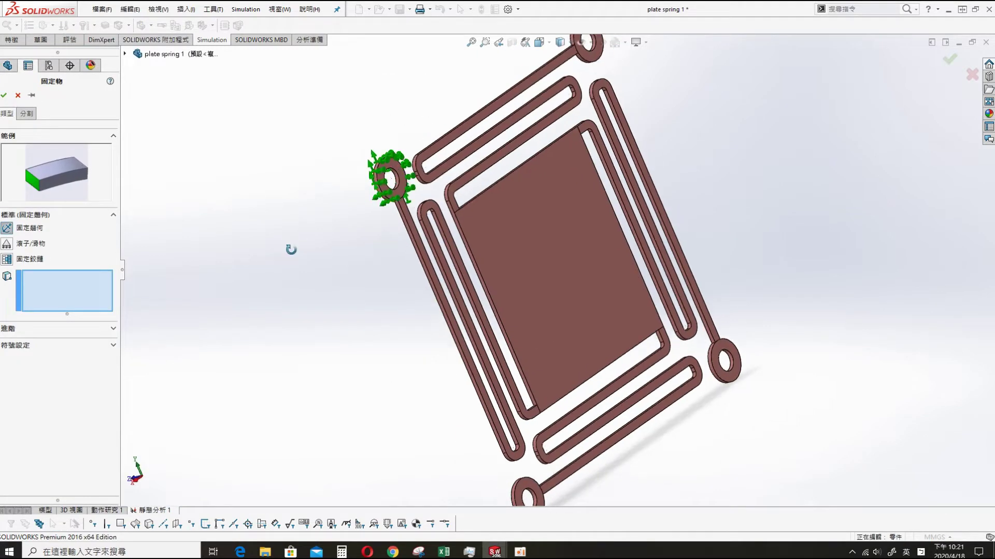
pyautogui.moveTo(290, 248); pyautogui.dragTo(311, 228, button='middle')
pyautogui.click(726, 332)
pyautogui.press('f')
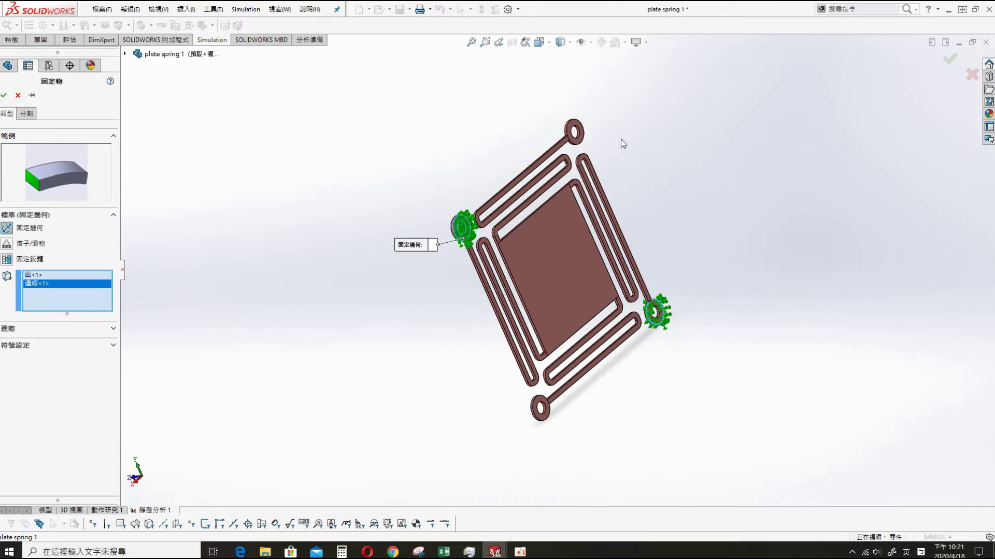
pyautogui.click(576, 132)
pyautogui.click(548, 408)
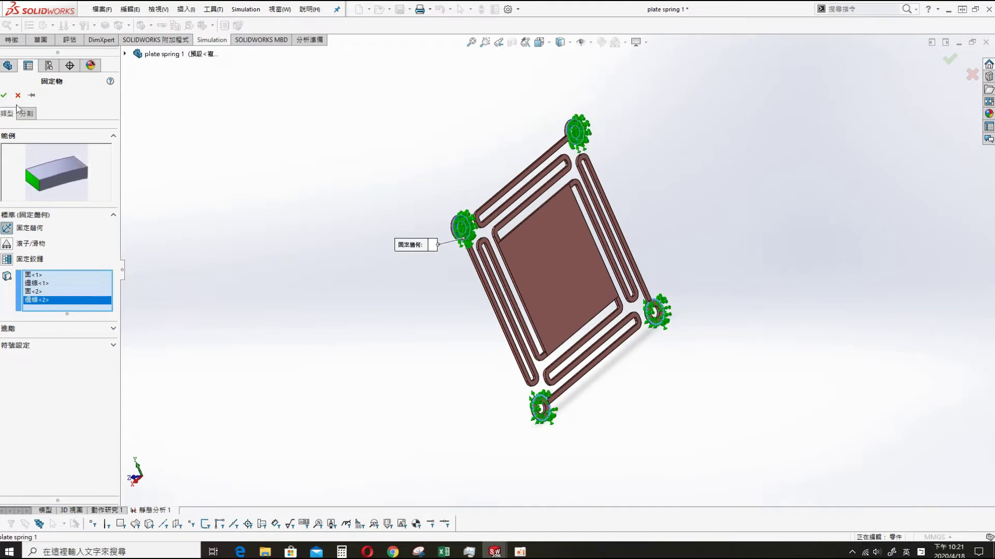
pyautogui.click(3, 95)
# Prescribe a 1 mm displacement normal to the centre plate face via reference geometry.
pyautogui.moveTo(290, 259); pyautogui.dragTo(269, 223, button='middle')
pyautogui.rightClick(29, 252)
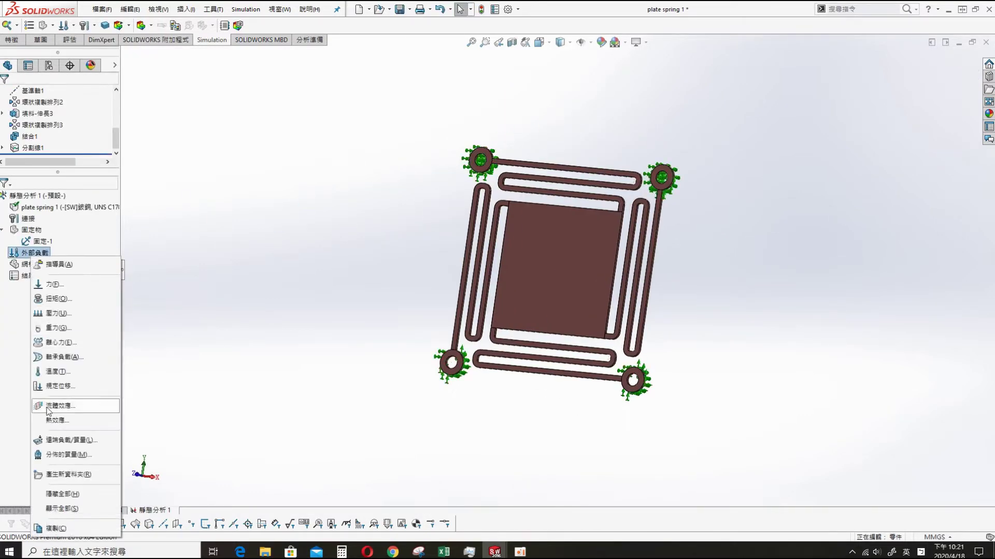
pyautogui.click(60, 386)
pyautogui.moveTo(275, 322); pyautogui.dragTo(284, 211, button='middle')
pyautogui.click(559, 268)
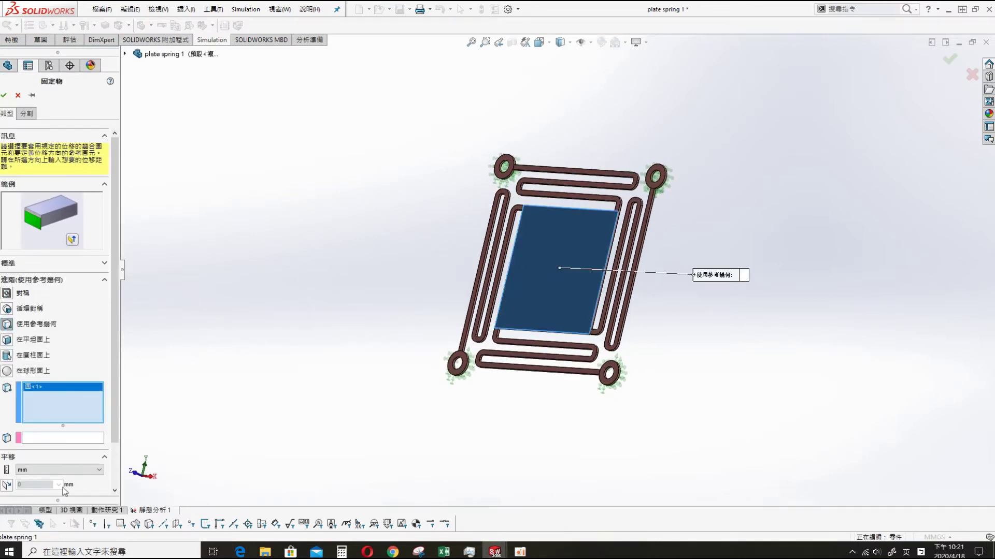
pyautogui.scroll(-2, 115, 415)
pyautogui.scroll(2, 115, 424)
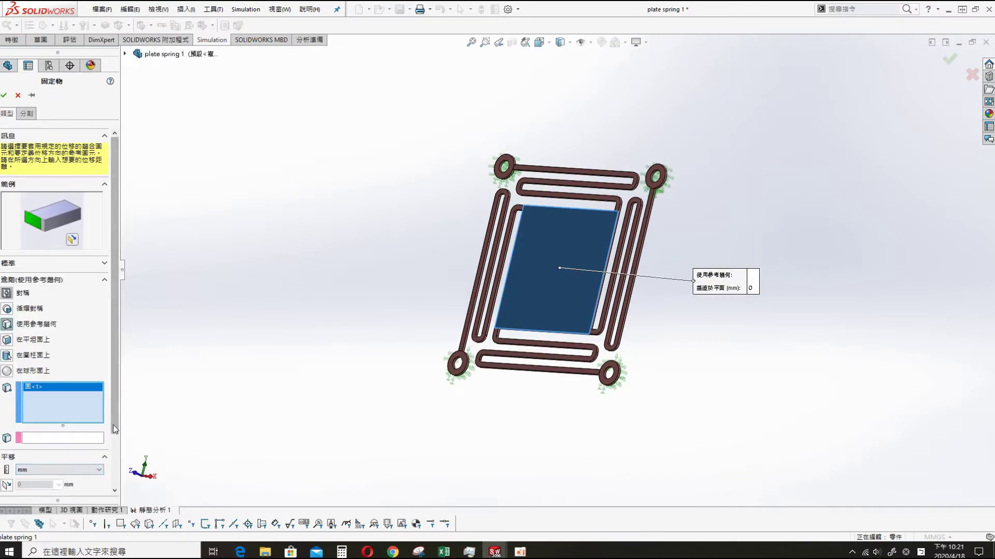
pyautogui.scroll(-2, 112, 425)
pyautogui.write('1')
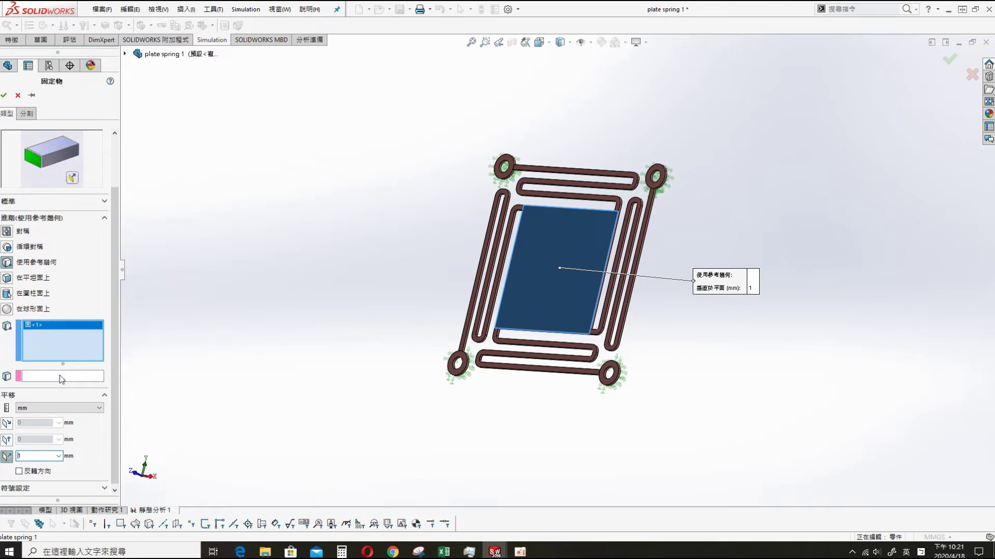
pyautogui.click(62, 377)
pyautogui.click(567, 304)
pyautogui.moveTo(398, 348); pyautogui.dragTo(405, 282, button='middle')
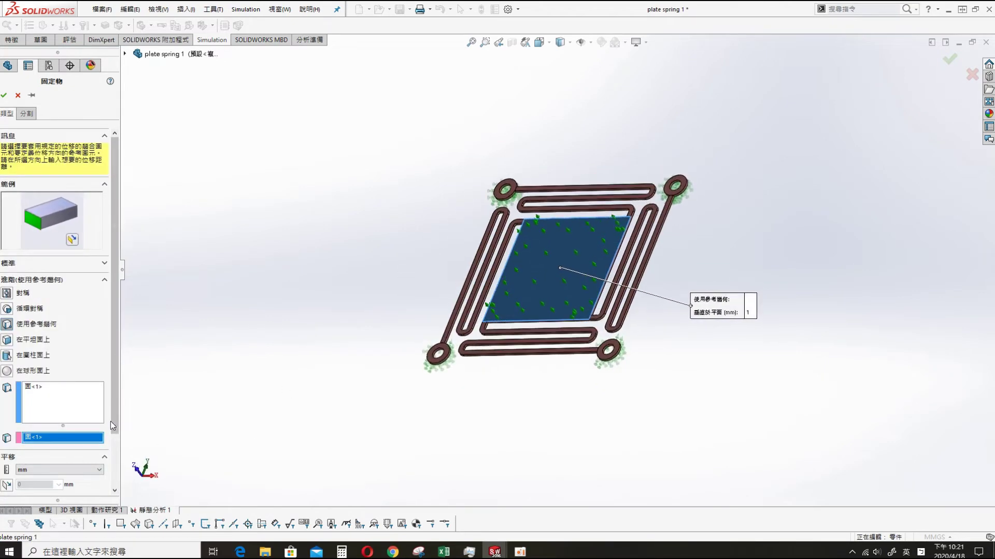
pyautogui.scroll(-2, 110, 422)
pyautogui.click(4, 95)
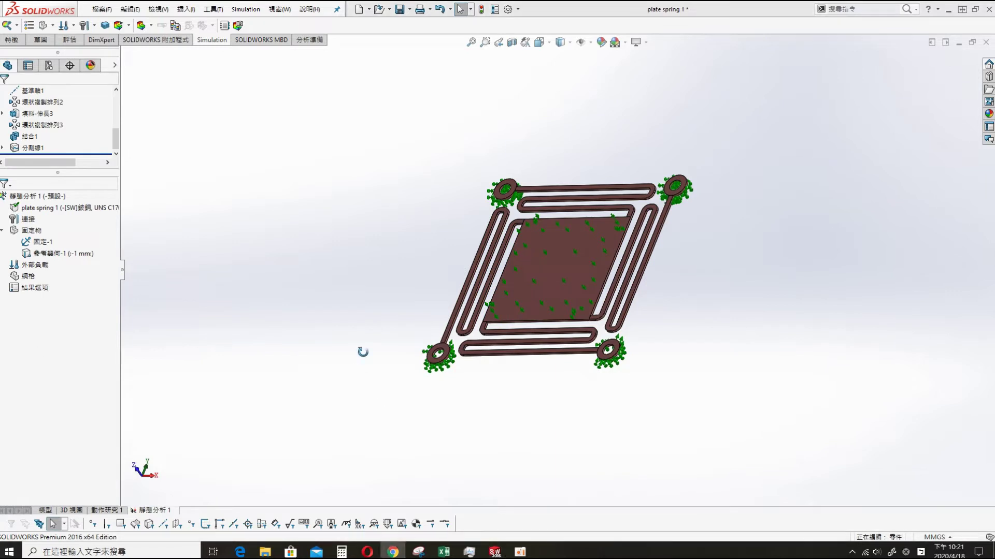
pyautogui.moveTo(362, 348); pyautogui.dragTo(373, 339, button='middle')
pyautogui.rightClick(36, 196)
# Run the static study, animate the stress result, then close the animation.
pyautogui.click(52, 205)
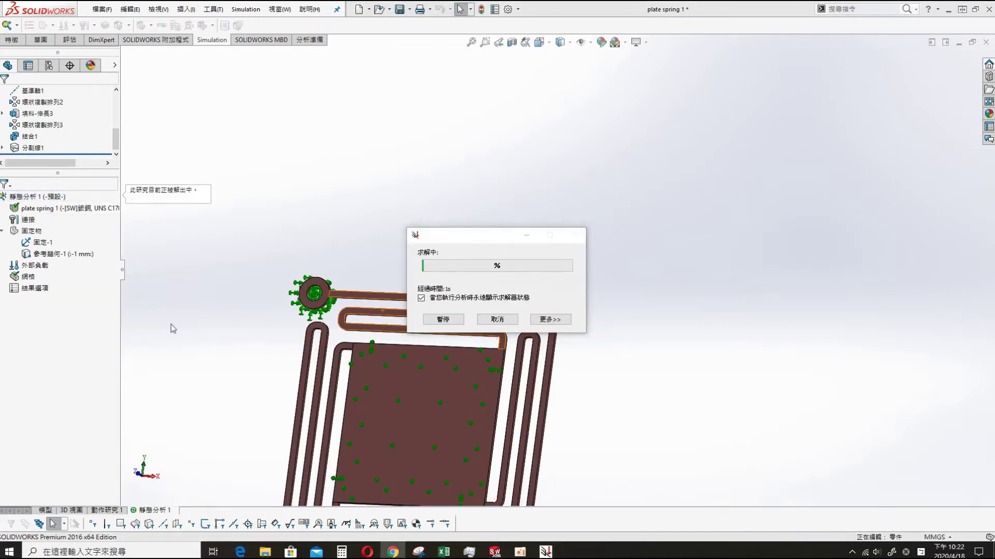
pyautogui.click(550, 319)
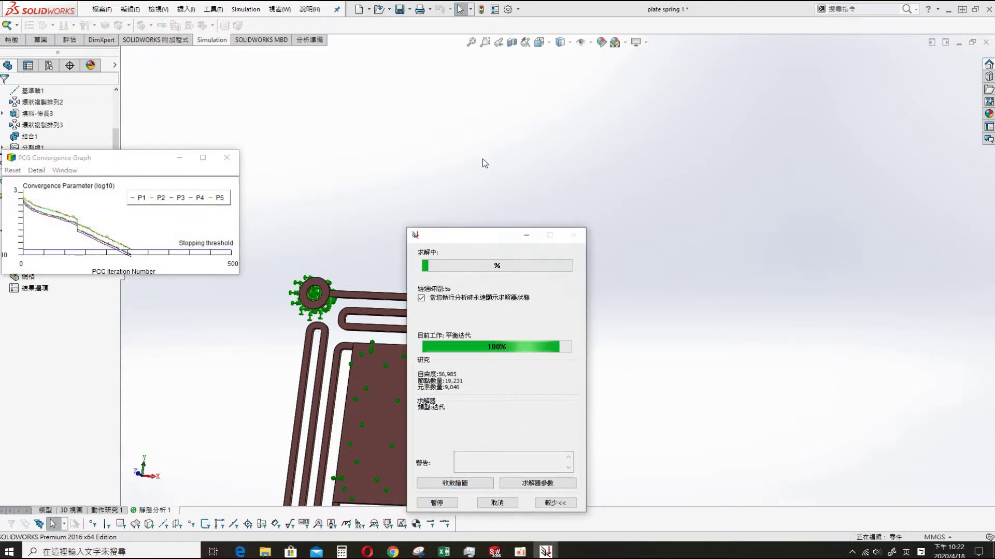
pyautogui.moveTo(669, 133); pyautogui.dragTo(160, 316, button='middle')
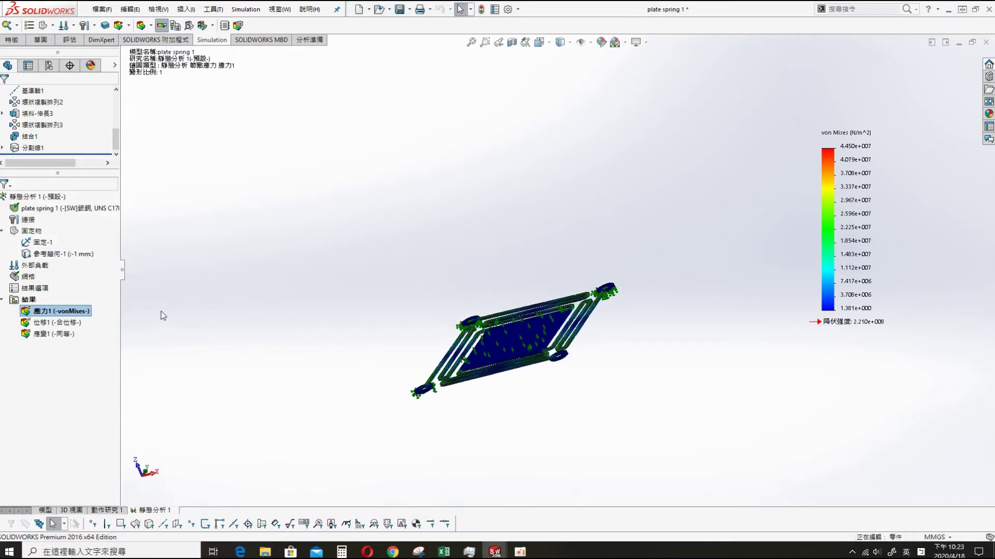
pyautogui.rightClick(64, 313)
pyautogui.click(100, 88)
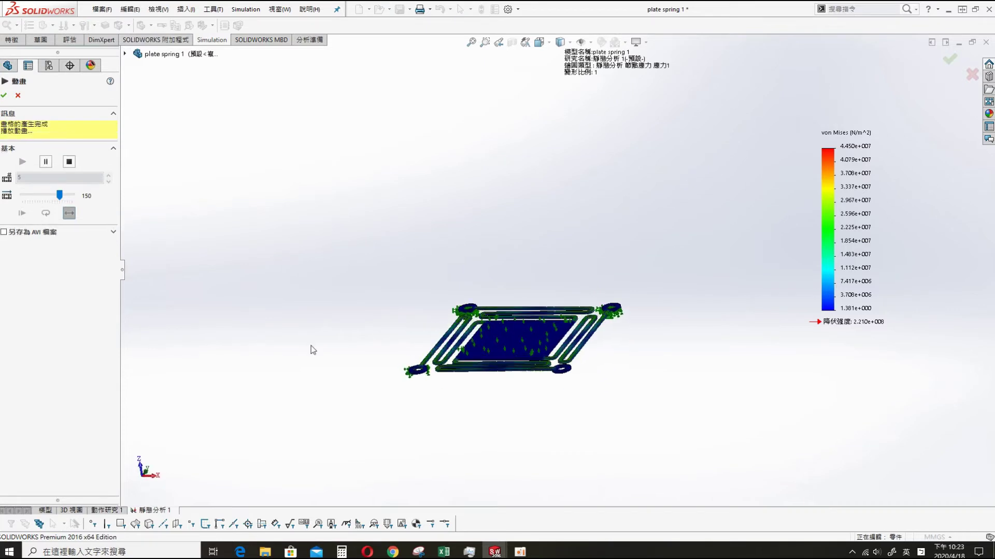
pyautogui.click(4, 95)
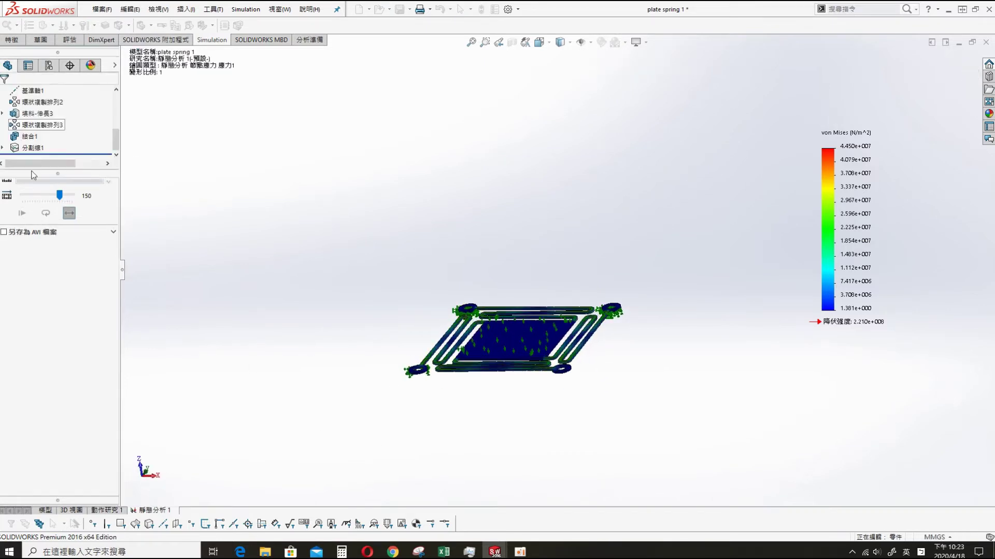
# Give the von Mises stress plot a user-defined deformation scale of 10, viewed face-on.
pyautogui.rightClick(72, 313)
pyautogui.click(104, 80)
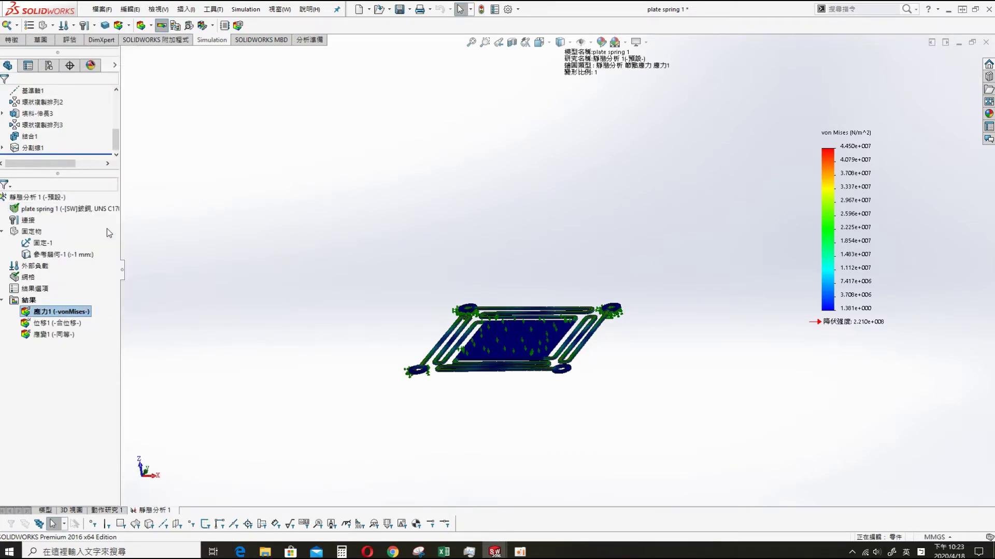
pyautogui.write('10')
pyautogui.click(21, 247)
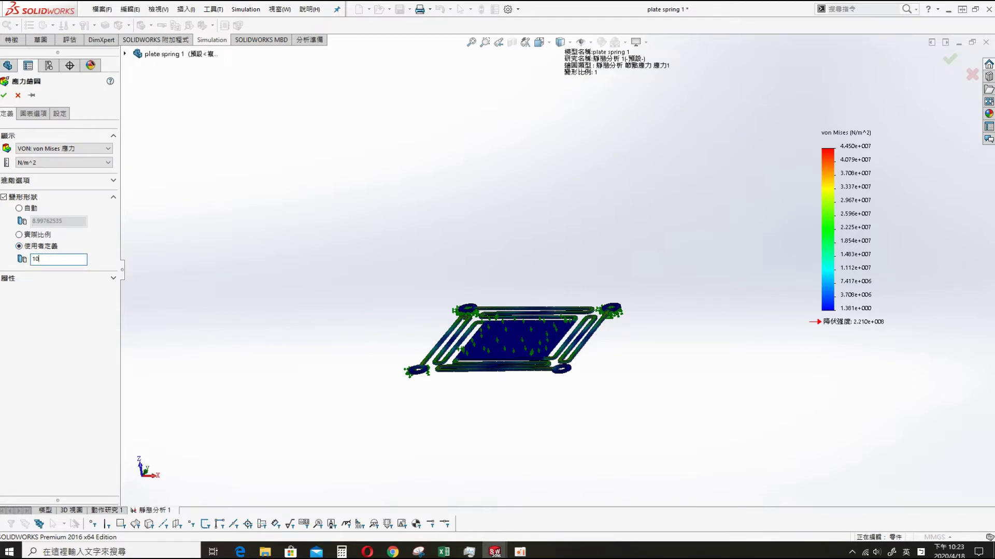
pyautogui.click(4, 95)
pyautogui.moveTo(626, 315); pyautogui.dragTo(614, 395, button='middle')
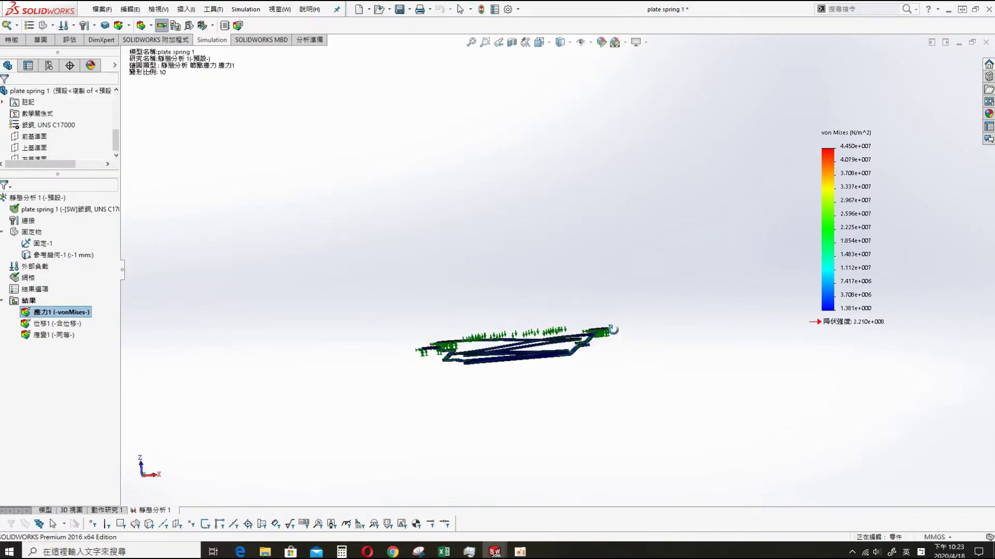
pyautogui.hotkey('ctrl', '6')
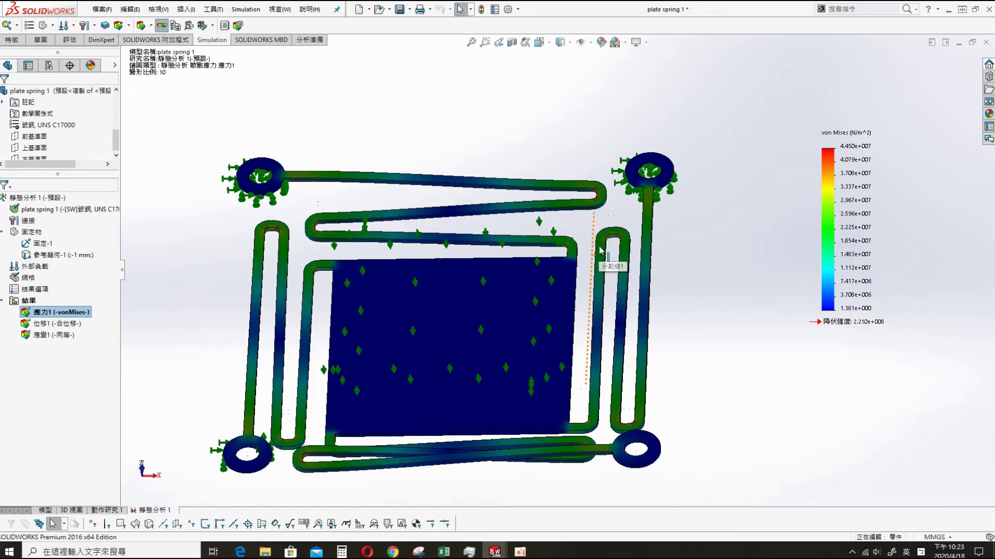
# Create a factor-of-safety plot from the study results.
pyautogui.rightClick(29, 301)
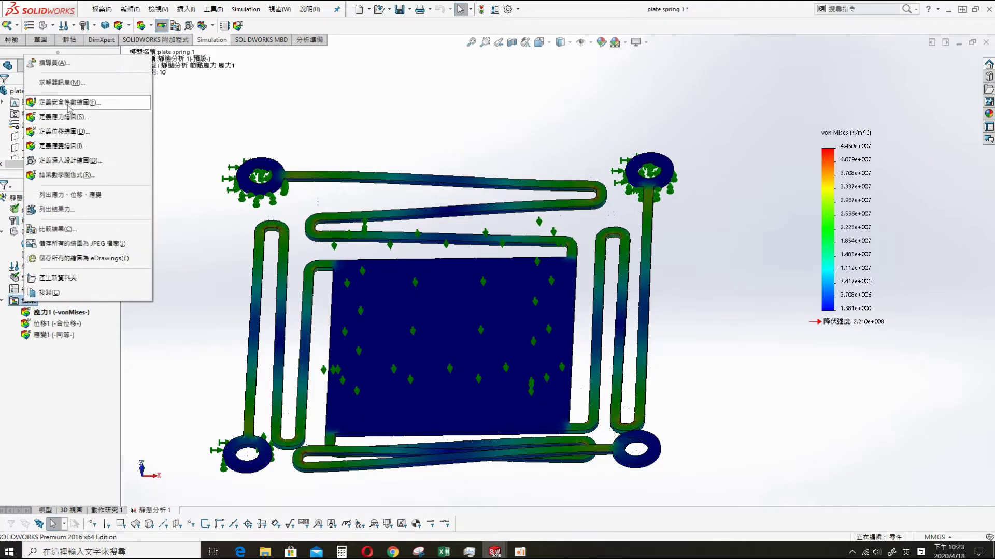
pyautogui.click(31, 106)
pyautogui.click(114, 95)
pyautogui.click(114, 95)
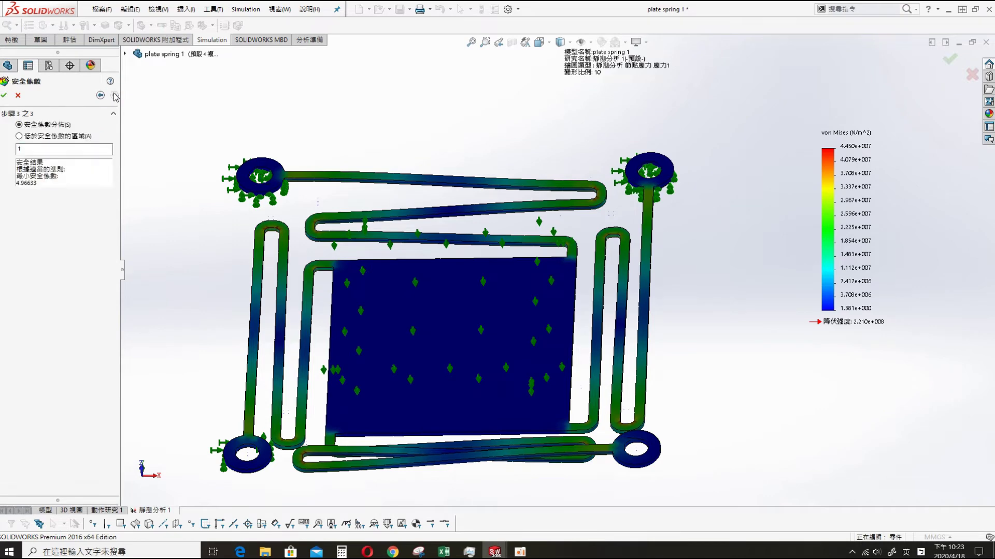
pyautogui.click(4, 96)
pyautogui.moveTo(397, 333); pyautogui.dragTo(399, 211, button='middle')
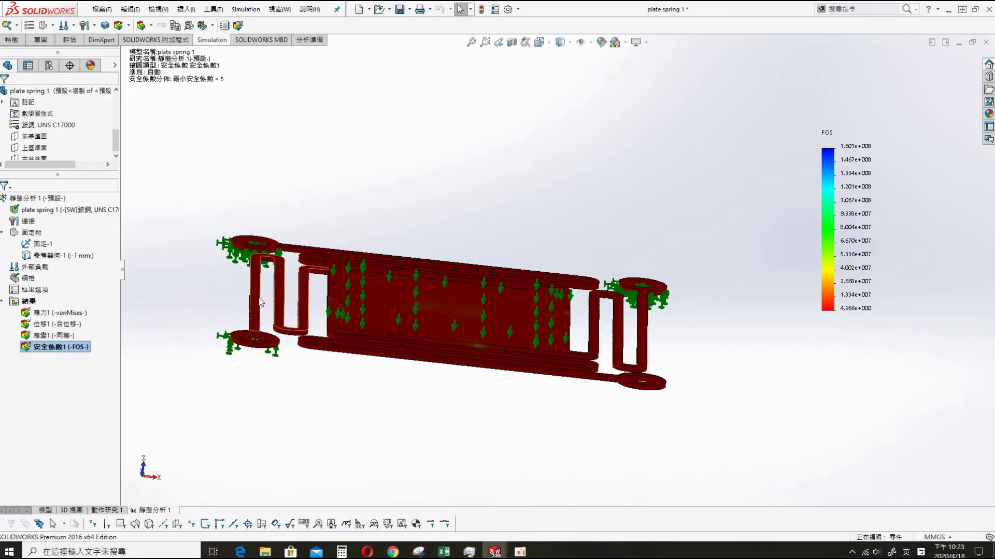
# Review the safety factor plot definition, which shows a minimum factor of 4.96633.
pyautogui.rightClick(82, 351)
pyautogui.click(108, 142)
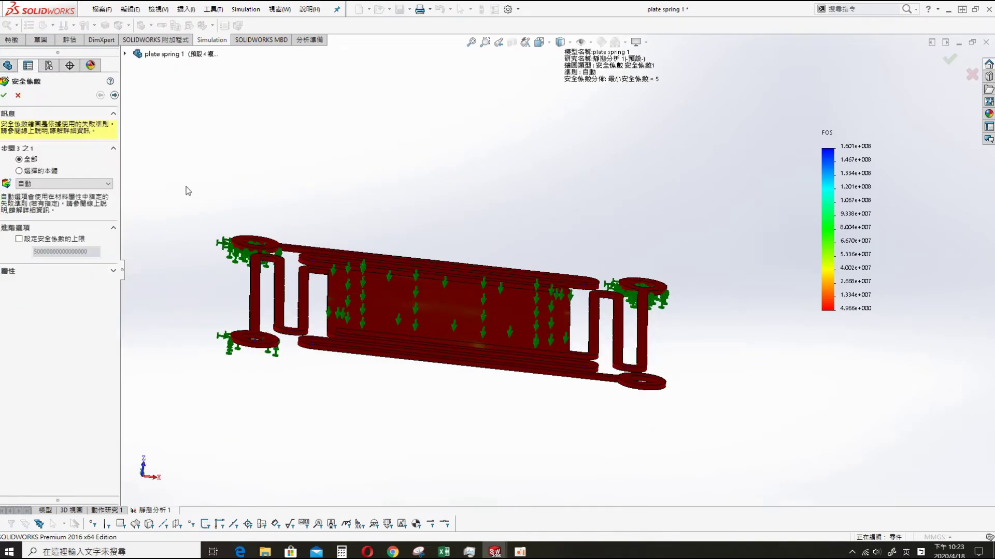
pyautogui.click(114, 95)
pyautogui.click(5, 96)
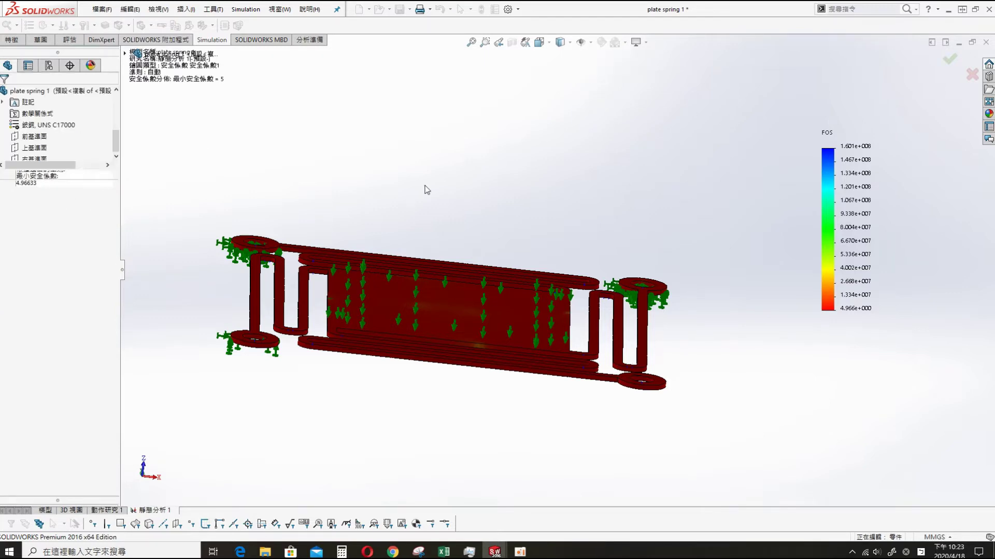
pyautogui.moveTo(390, 148); pyautogui.dragTo(119, 300, button='middle')
# Display the strain plot, then the displacement plot.
pyautogui.rightClick(38, 334)
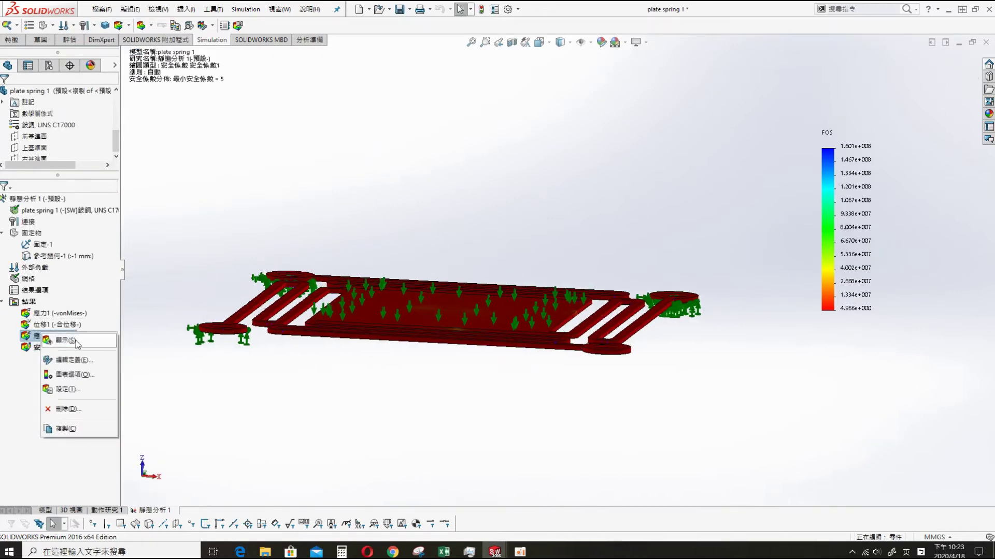
pyautogui.click(67, 375)
pyautogui.moveTo(469, 266); pyautogui.dragTo(466, 332, button='middle')
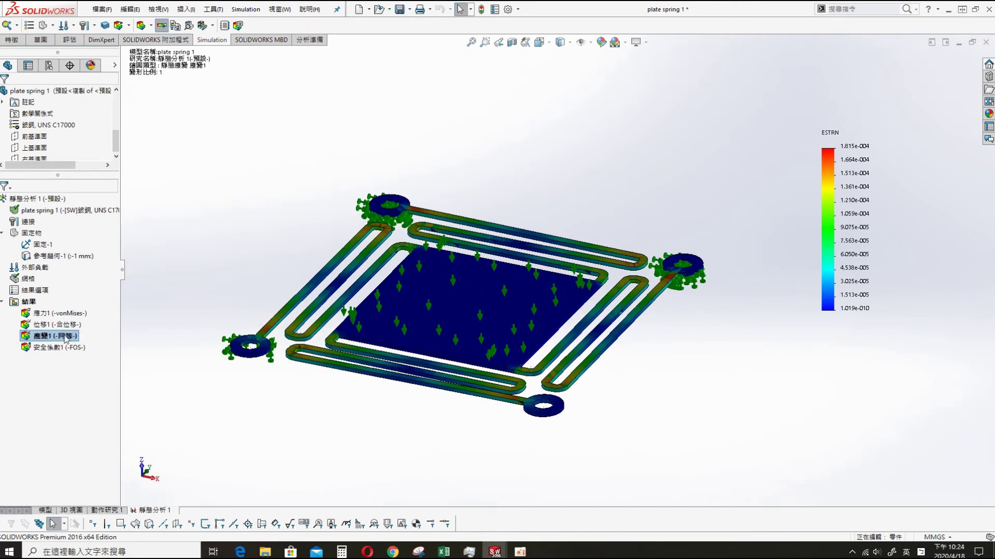
pyautogui.rightClick(74, 326)
pyautogui.click(95, 336)
pyautogui.moveTo(242, 296); pyautogui.dragTo(197, 333, button='middle')
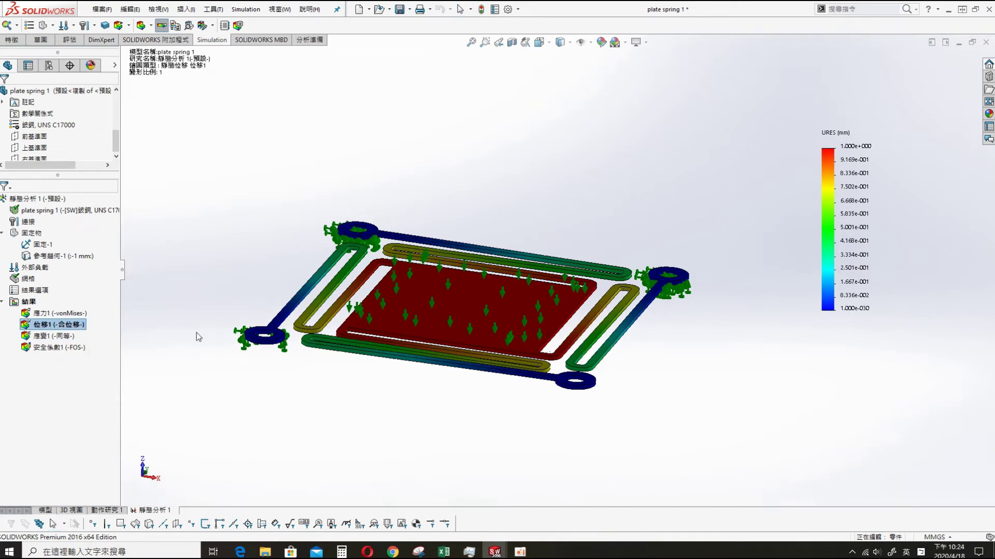
# Set the displacement plot (位移1) deformation to a user-defined scale of 10.
pyautogui.rightClick(63, 326)
pyautogui.click(90, 91)
pyautogui.write('10')
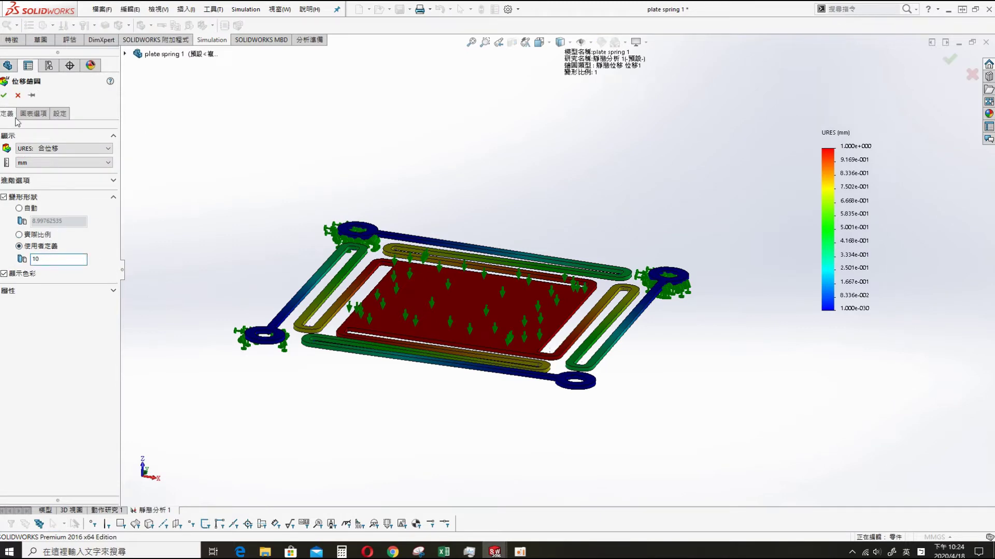
pyautogui.click(4, 96)
pyautogui.moveTo(194, 210)
pyautogui.mouseDown(button='middle')
pyautogui.moveTo(358, 315)
pyautogui.moveTo(348, 179)
pyautogui.moveTo(186, 251)
pyautogui.mouseUp(button='middle')
# Review the fixed-geometry fixture definition and zoom the model to fit.
pyautogui.click(43, 245)
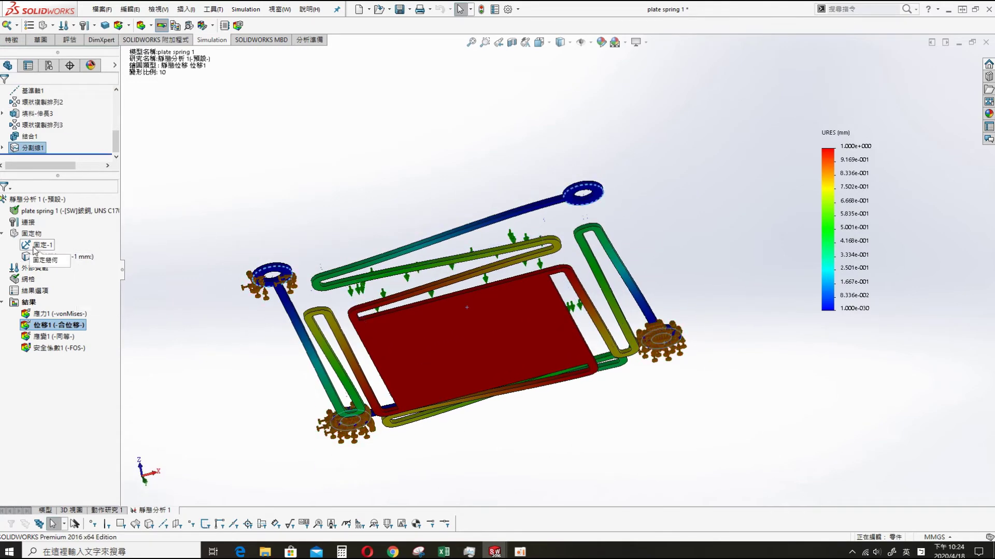
pyautogui.rightClick(43, 245)
pyautogui.click(63, 298)
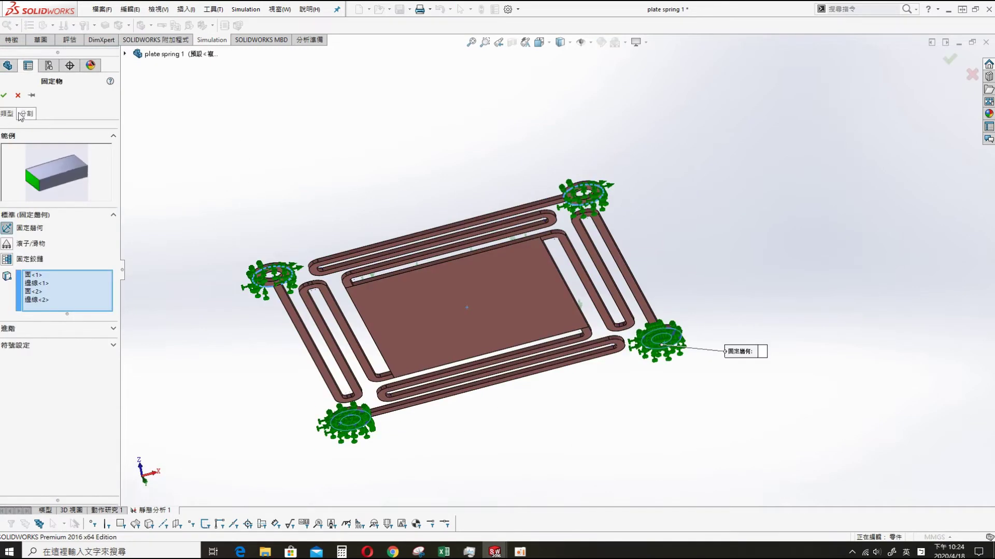
pyautogui.press('Return')
pyautogui.moveTo(242, 135)
pyautogui.mouseDown(button='middle')
pyautogui.moveTo(259, 173)
pyautogui.moveTo(244, 150)
pyautogui.moveTo(258, 373)
pyautogui.moveTo(254, 334)
pyautogui.mouseUp(button='middle')
pyautogui.scroll(-3, 255, 367)
pyautogui.scroll(-3, 254, 368)
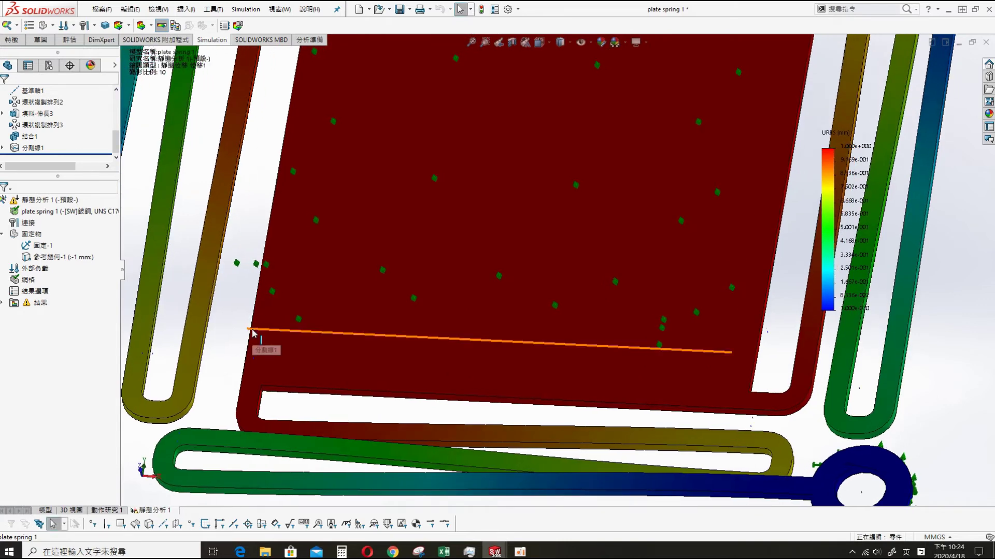
pyautogui.press('f')
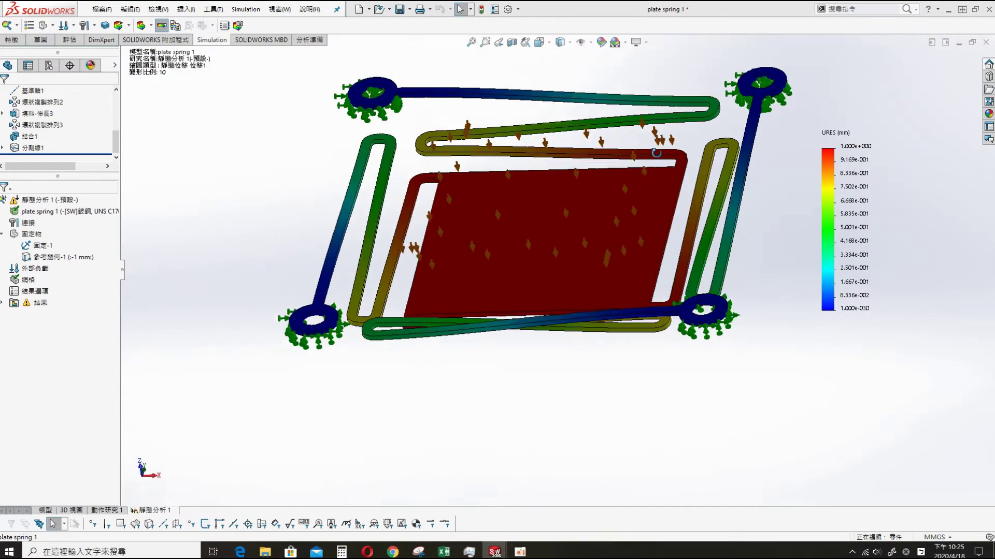
pyautogui.moveTo(665, 208)
pyautogui.mouseDown(button='middle')
pyautogui.moveTo(665, 81)
pyautogui.moveTo(663, 91)
pyautogui.mouseUp(button='middle')
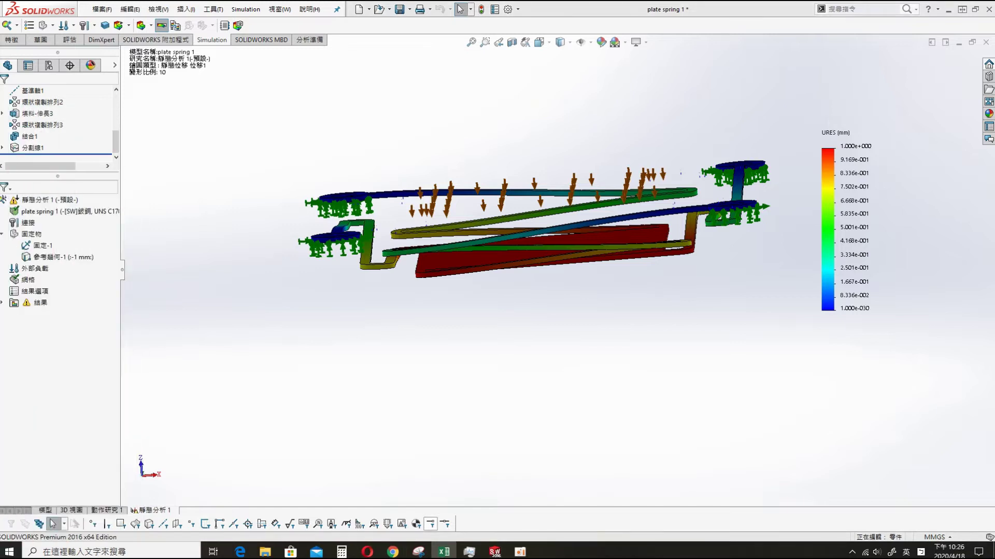
# Re-run 靜態分析 1 and view the solver convergence graph.
pyautogui.rightClick(46, 204)
pyautogui.click(72, 221)
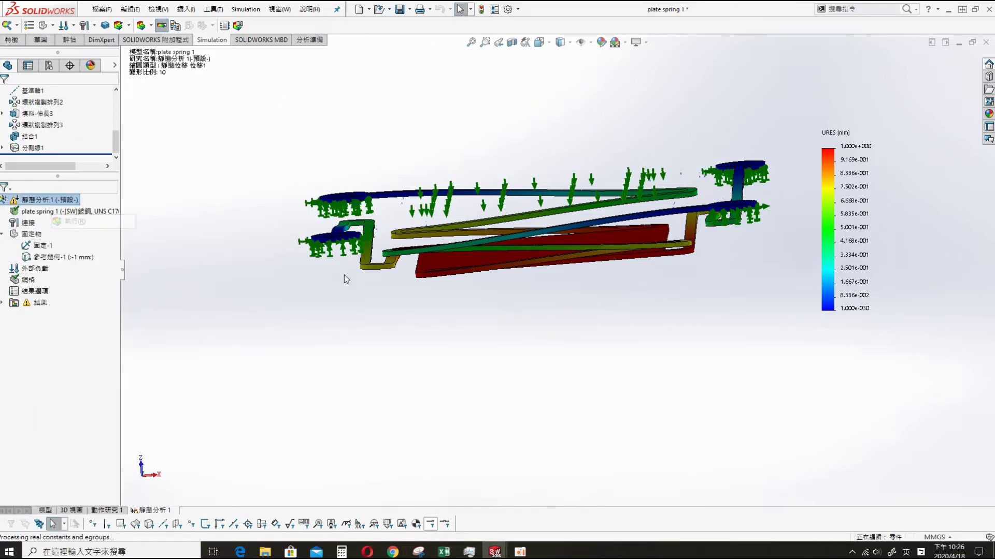
pyautogui.click(548, 320)
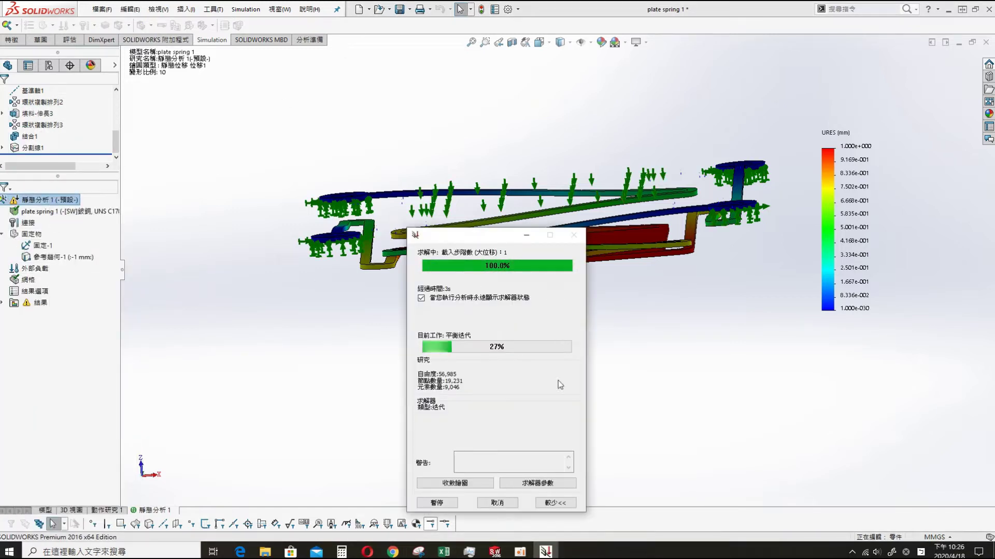
pyautogui.click(482, 487)
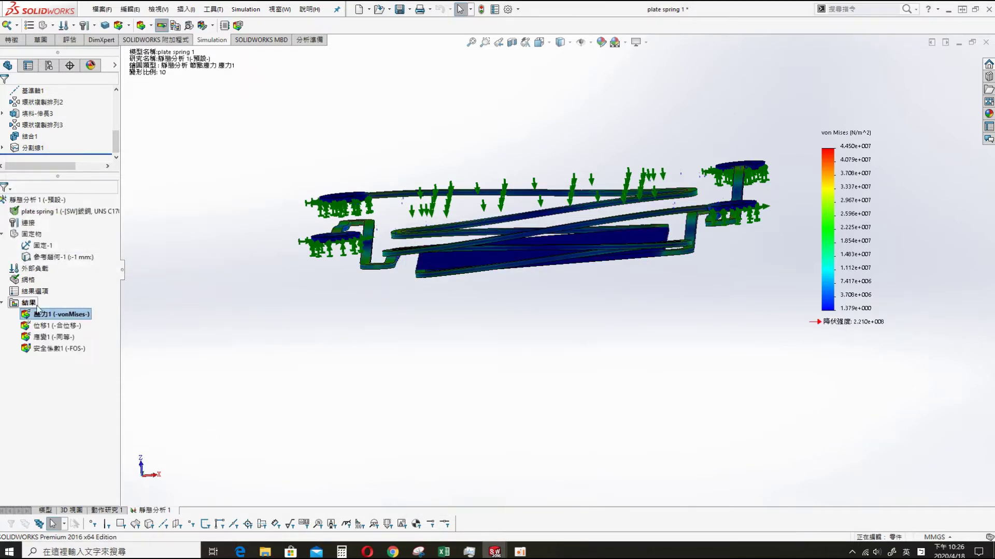
# List reaction forces on the four washer faces, about 0.305–0.308 N each, totalling 1.2258 N.
pyautogui.rightClick(36, 308)
pyautogui.click(66, 198)
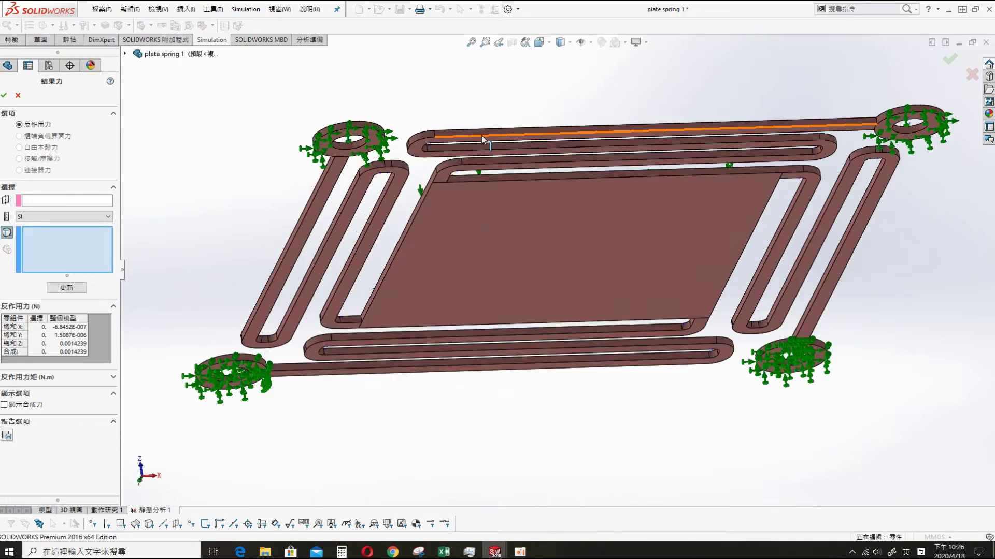
pyautogui.click(327, 147)
pyautogui.scroll(-3, 207, 363)
pyautogui.click(233, 397)
pyautogui.scroll(5, 595, 259)
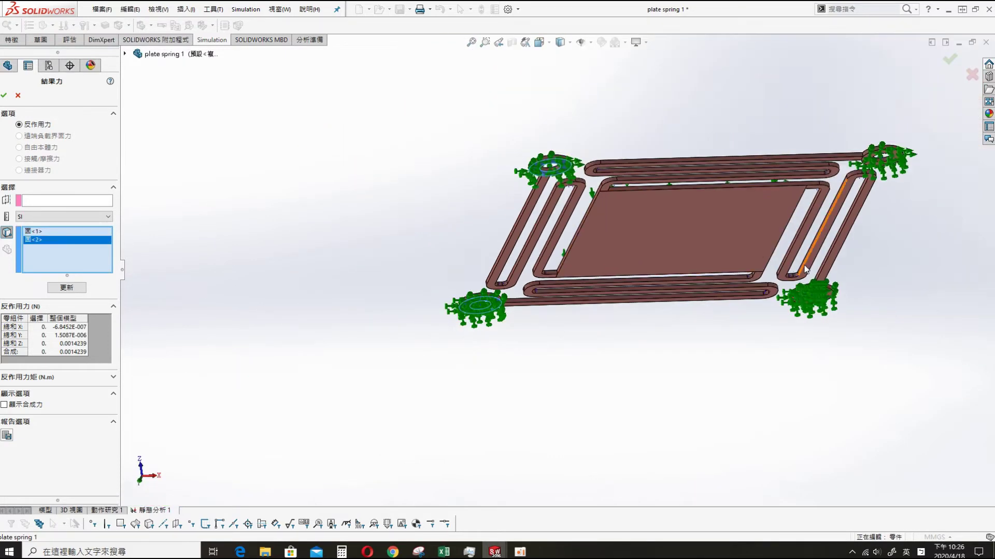
pyautogui.scroll(-3, 803, 275)
pyautogui.click(689, 306)
pyautogui.scroll(3, 684, 233)
pyautogui.scroll(-3, 672, 156)
pyautogui.click(689, 112)
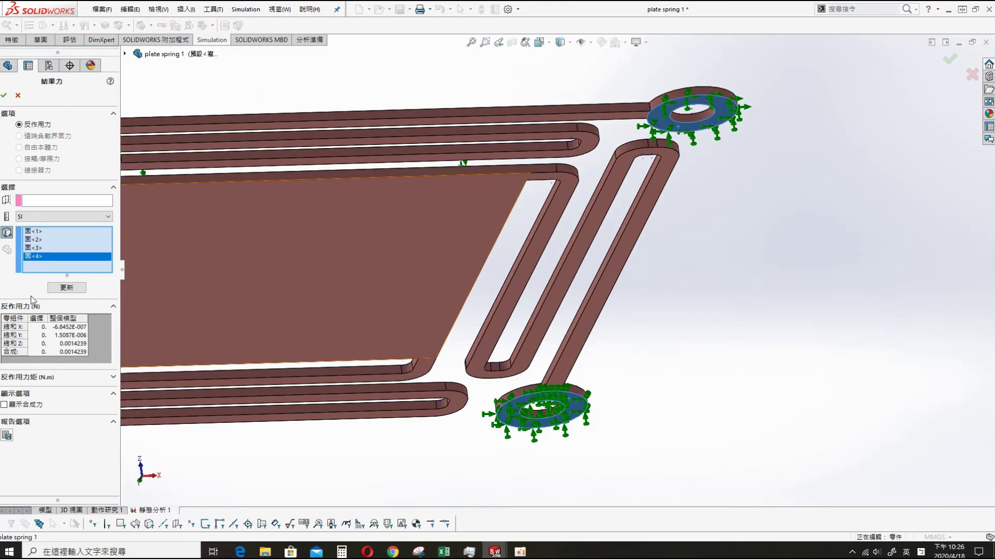
pyautogui.click(66, 288)
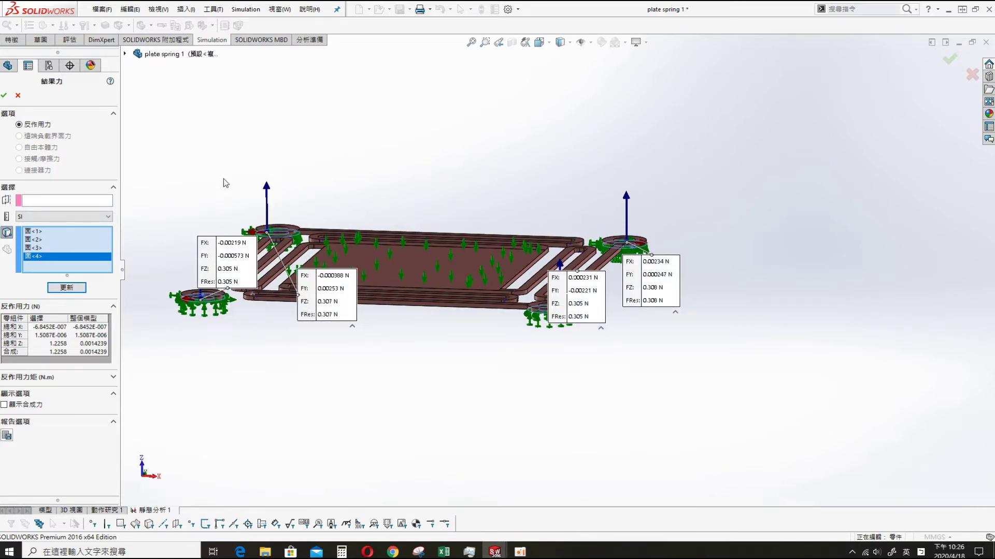
# Move the four SolidWorks reaction-force callouts so each FZ value is readable.
pyautogui.hotkey('alt', 'Tab')
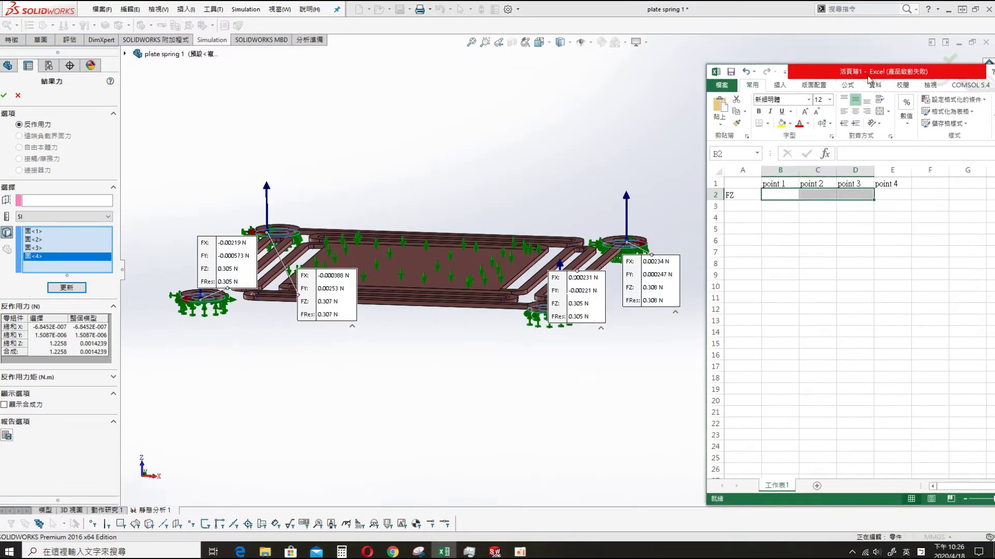
pyautogui.click(759, 196)
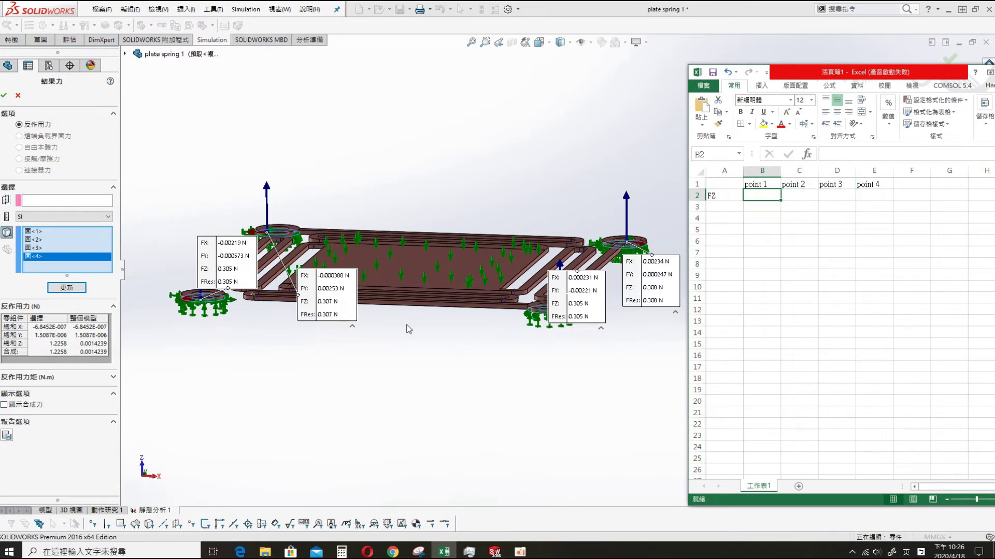
pyautogui.click(340, 326)
pyautogui.moveTo(326, 310); pyautogui.dragTo(347, 154)
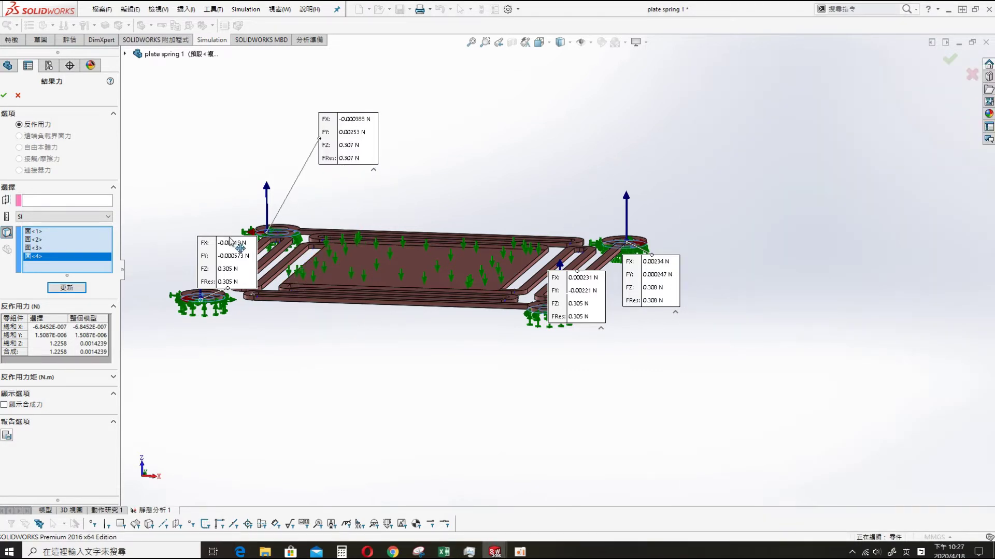
pyautogui.moveTo(236, 249); pyautogui.dragTo(300, 365)
pyautogui.moveTo(586, 320); pyautogui.dragTo(542, 408)
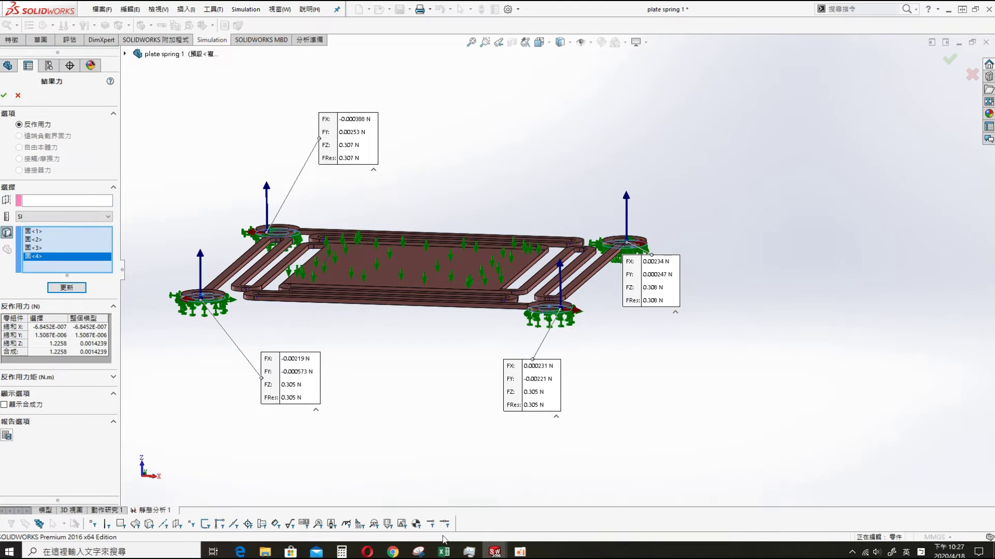
pyautogui.moveTo(657, 305); pyautogui.dragTo(706, 206)
# Enter FZ values 0.305, 0.307, 0.308 and 0.305 for points 1–4 in B2:E2.
pyautogui.hotkey('alt', 'Tab')
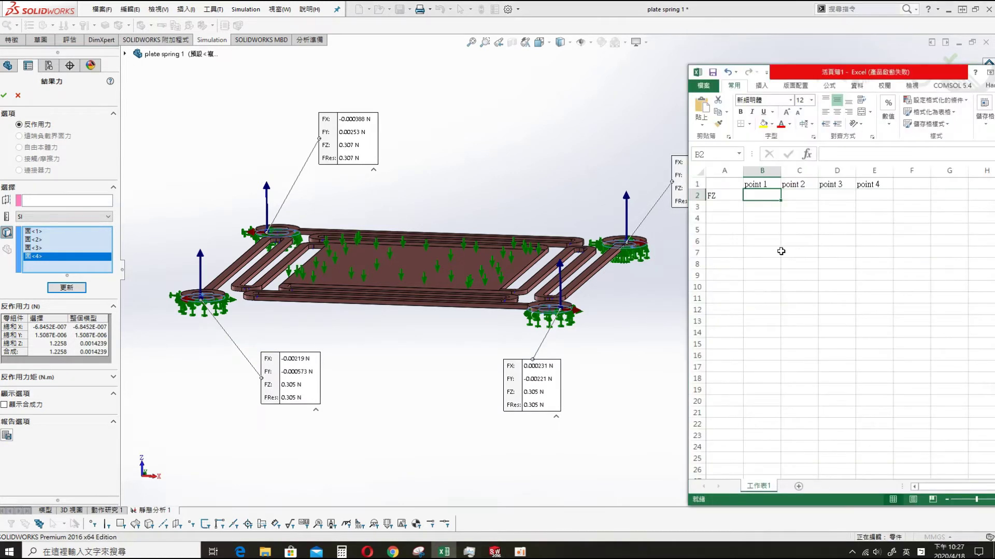
pyautogui.write('.305')
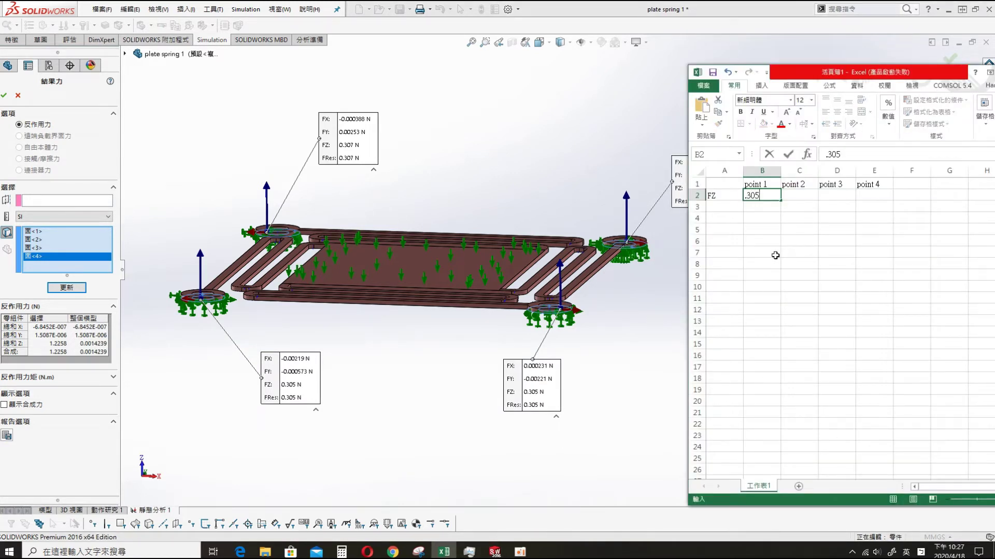
pyautogui.press('Tab')
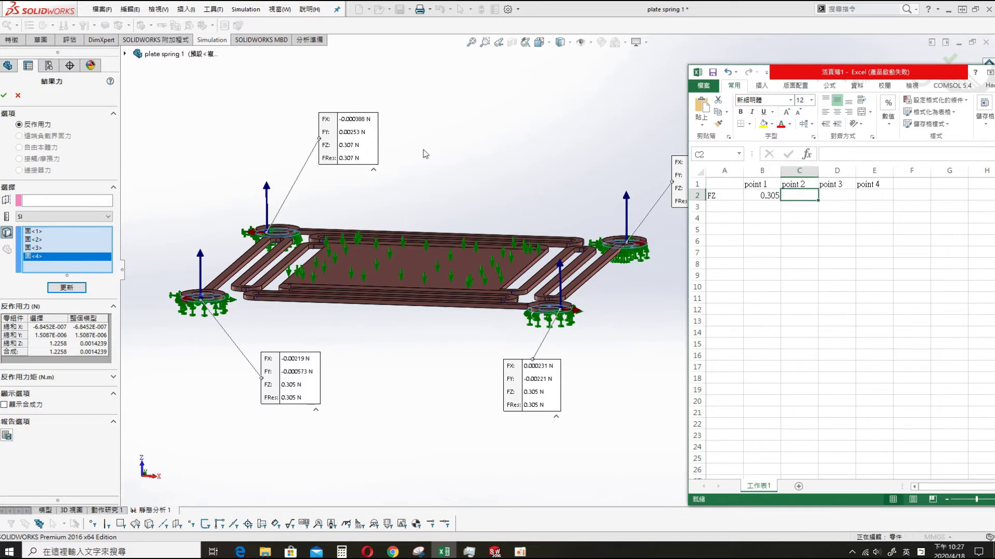
pyautogui.write('0.307')
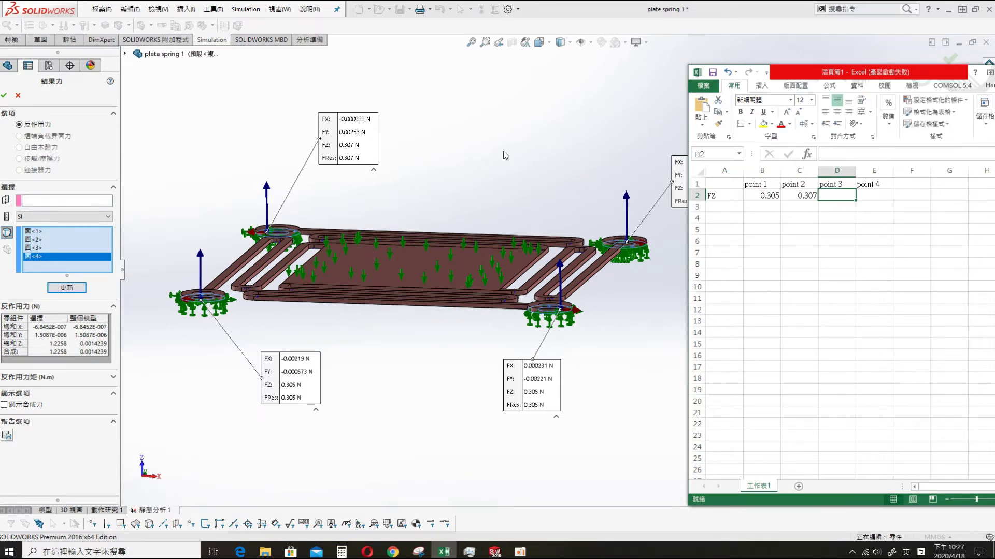
pyautogui.click(502, 151)
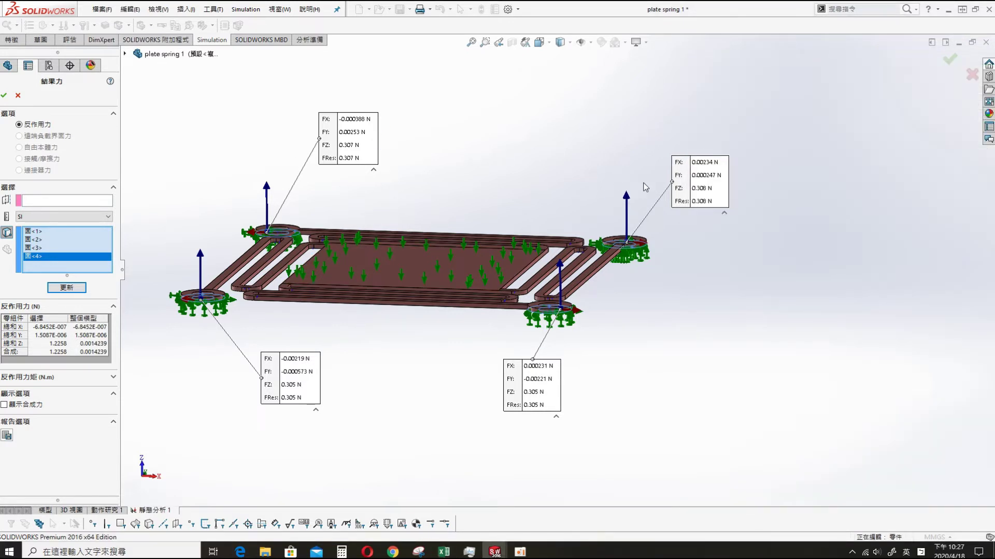
pyautogui.keyDown('ctrl'); pyautogui.moveTo(714, 283); pyautogui.dragTo(689, 287, button='middle'); pyautogui.keyUp('ctrl')
pyautogui.click(444, 553)
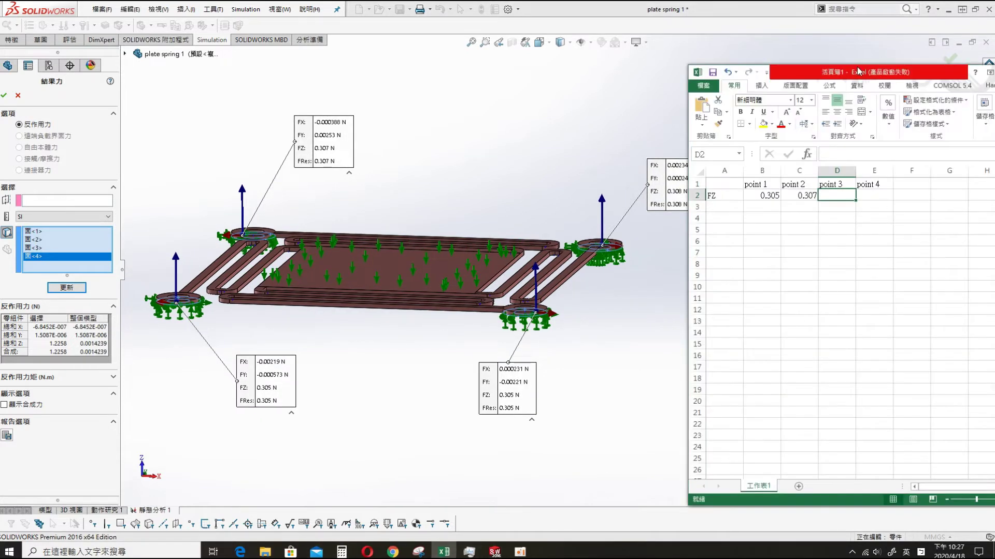
pyautogui.write('.308')
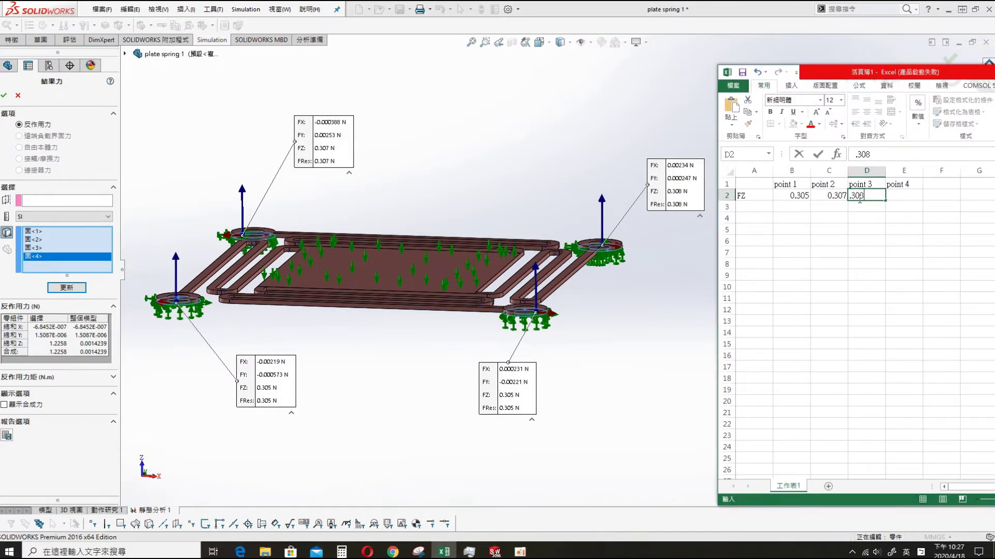
pyautogui.press('Tab')
pyautogui.write('.30')
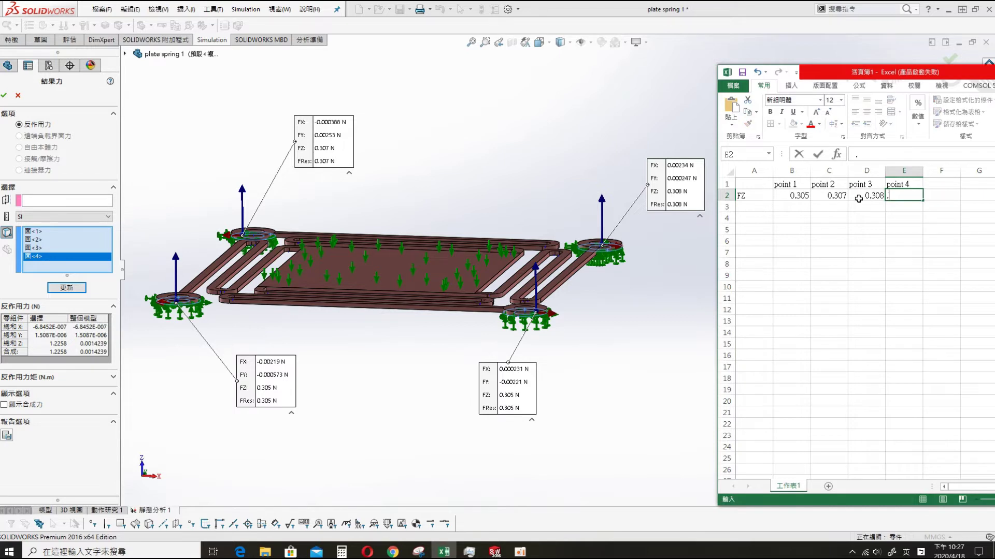
pyautogui.write('5')
pyautogui.press('Return')
# Add a 'total' heading in F1 with =SUM(B2:E2) beneath it, giving 1.225.
pyautogui.click(933, 193)
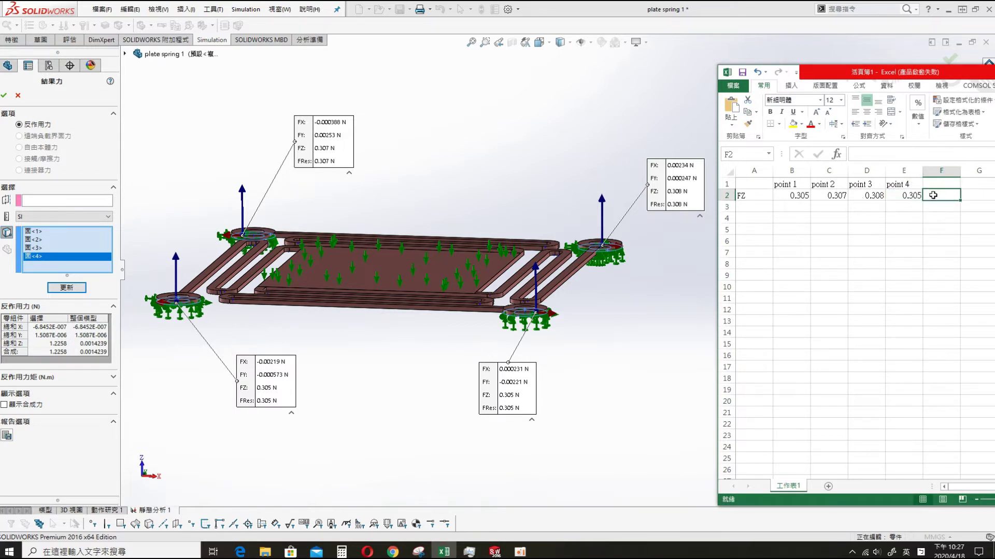
pyautogui.write('total')
pyautogui.press('Return')
pyautogui.write('=sum(')
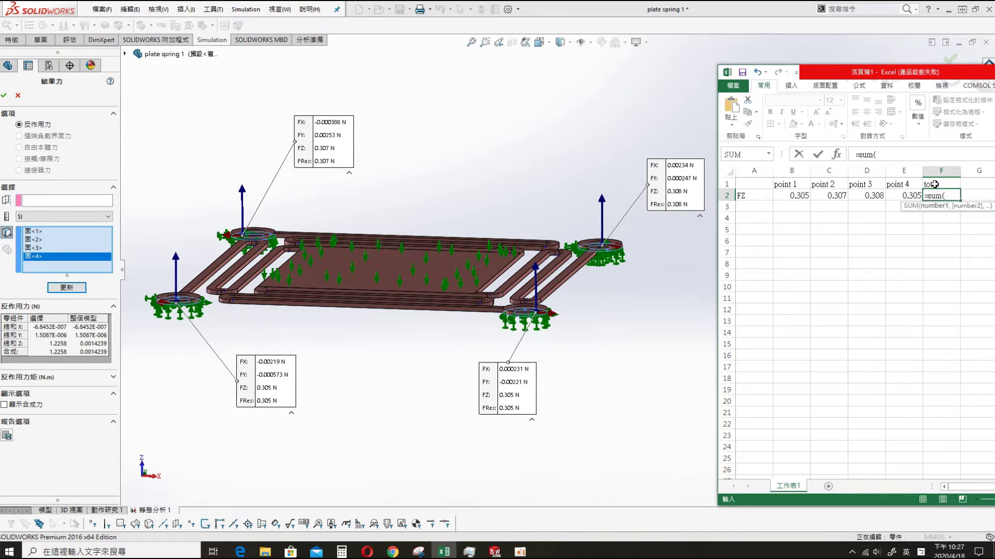
pyautogui.moveTo(804, 197); pyautogui.dragTo(915, 198)
pyautogui.press('Return')
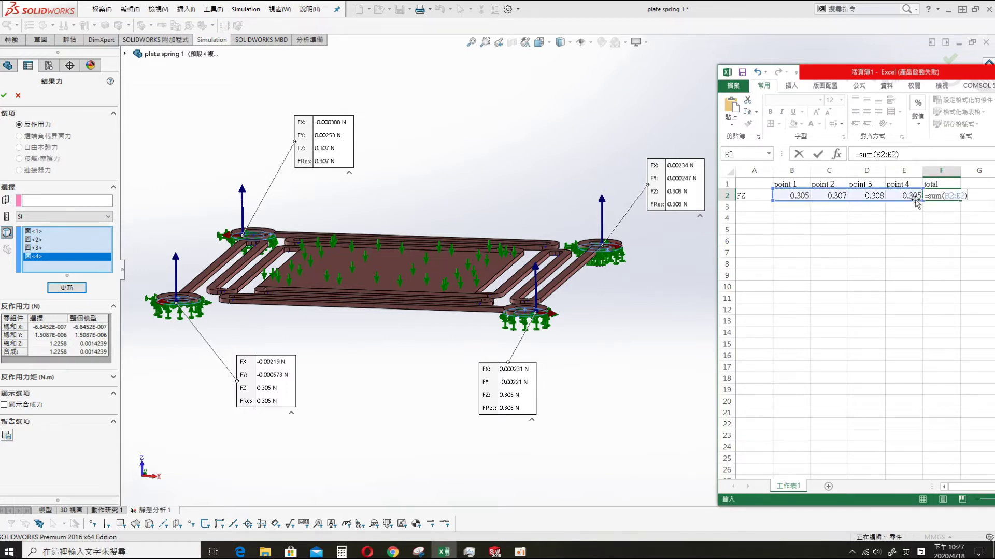
pyautogui.moveTo(940, 76); pyautogui.dragTo(736, 75)
# Add a row reading displacement, 1, mm in A3:C3 and a K(N/mm)= label in A4.
pyautogui.click(785, 181)
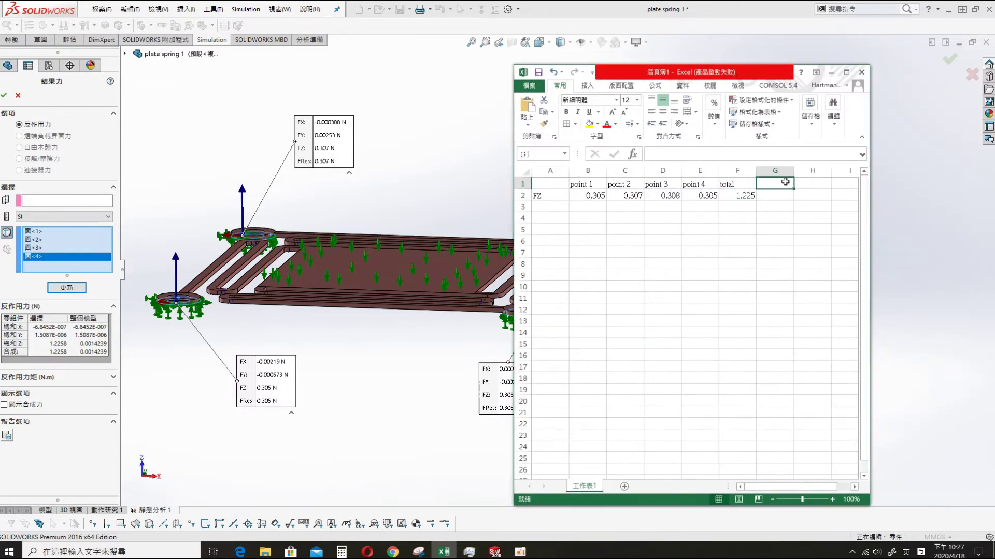
pyautogui.click(560, 206)
pyautogui.write('displacement')
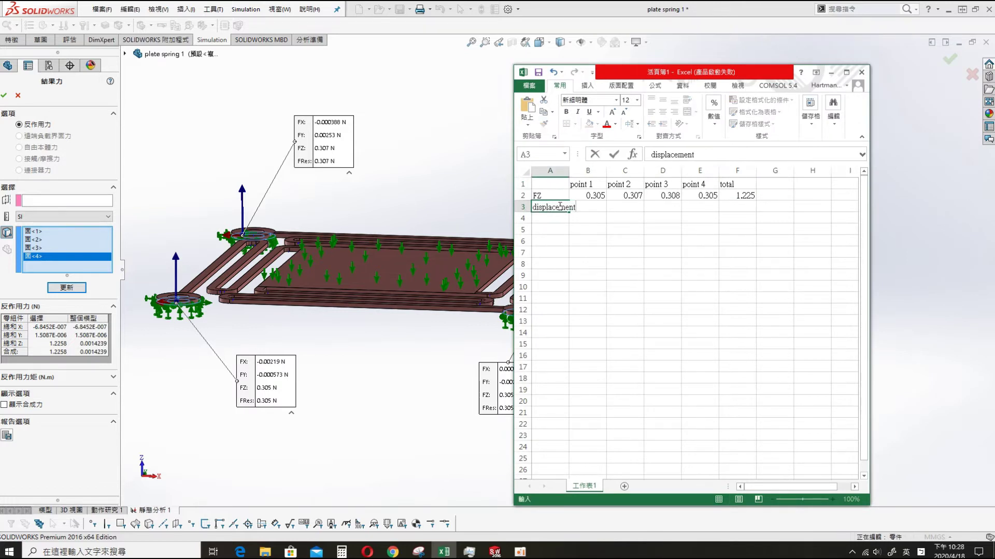
pyautogui.press('Tab')
pyautogui.write('1')
pyautogui.press('Tab')
pyautogui.write('mm')
pyautogui.press('Tab')
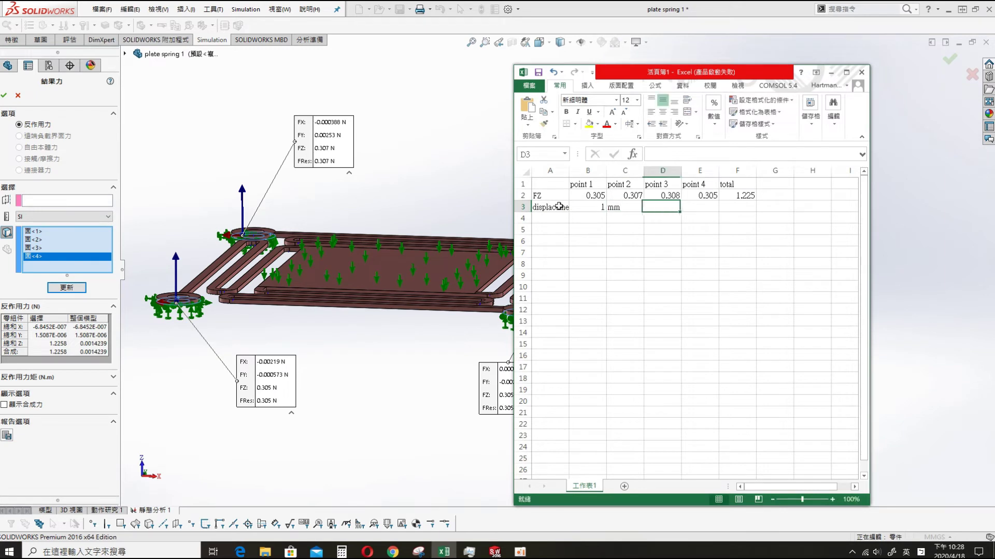
pyautogui.press('Down')
pyautogui.press('Left')
pyautogui.press('Left')
pyautogui.press('Left')
pyautogui.write('K')
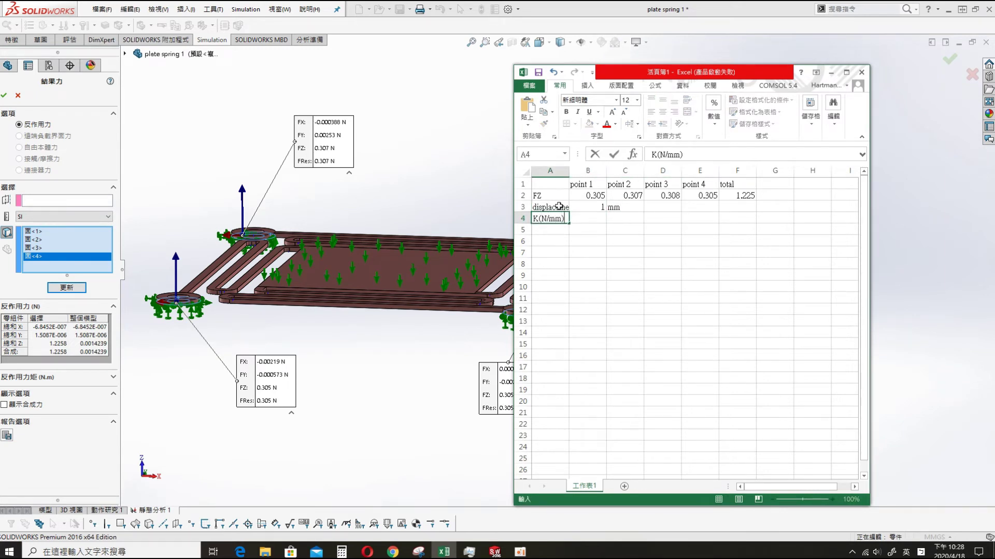
pyautogui.press('Tab')
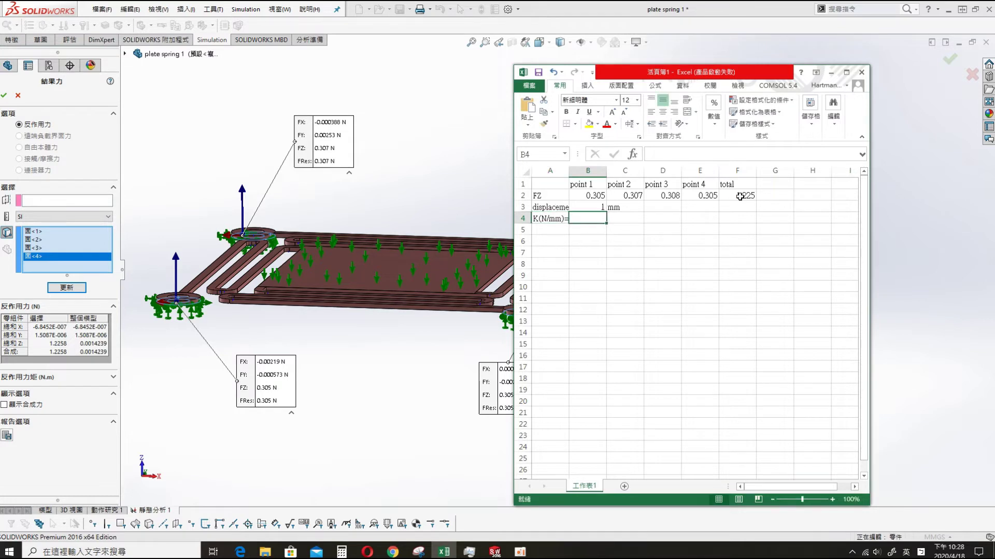
# Enter =F2/B3 in B4 to compute the stiffness of 1.225 N/mm.
pyautogui.click(738, 198)
pyautogui.click(595, 220)
pyautogui.write('=')
pyautogui.click(743, 195)
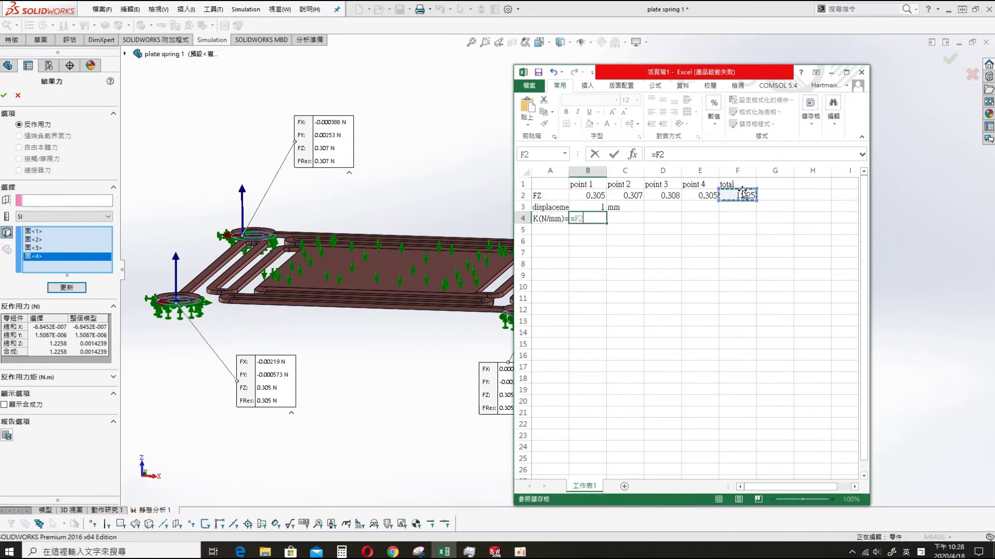
pyautogui.click(601, 208)
pyautogui.press('Return')
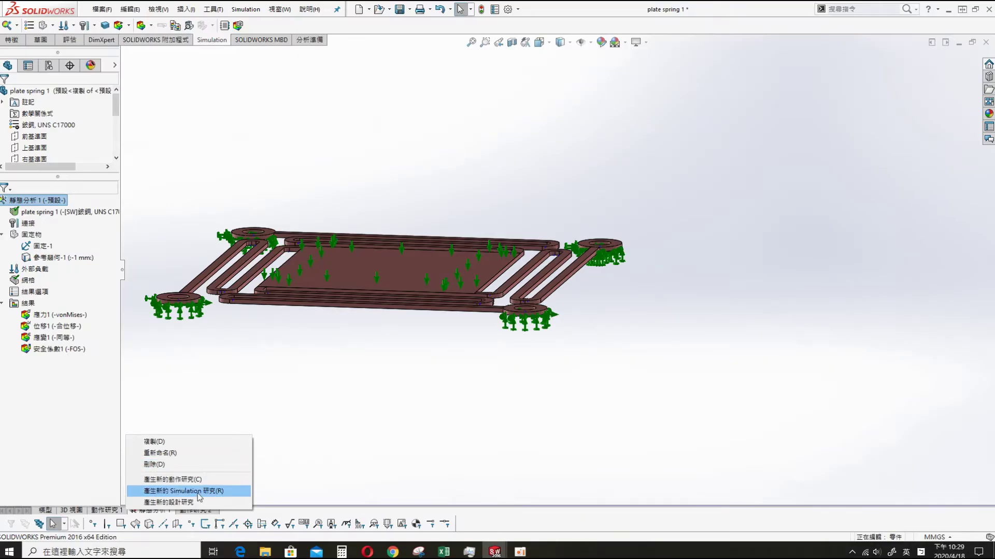
# Create static study 靜態分析 2 and apply fixed-geometry fixture 固定-1 to the four corner ring faces.
pyautogui.click(197, 493)
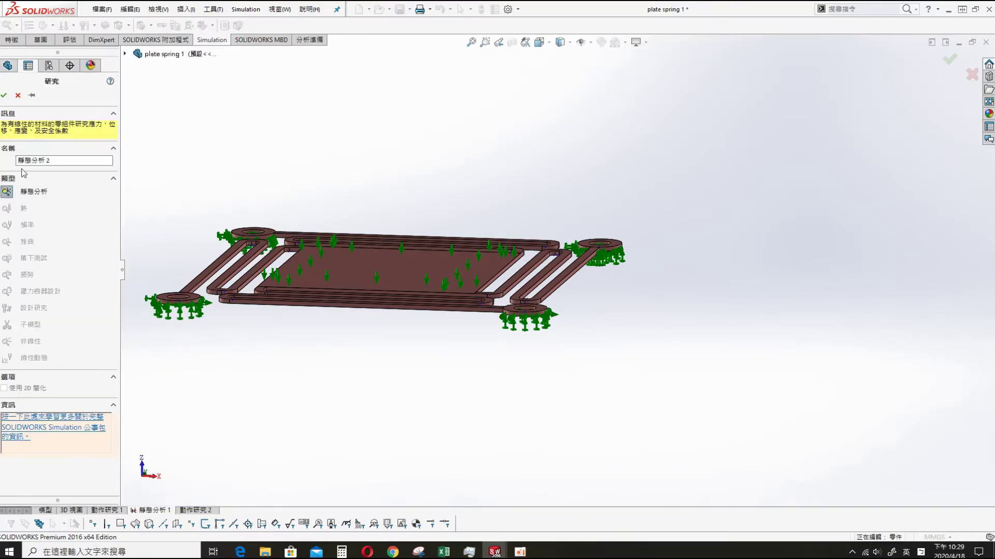
pyautogui.click(3, 94)
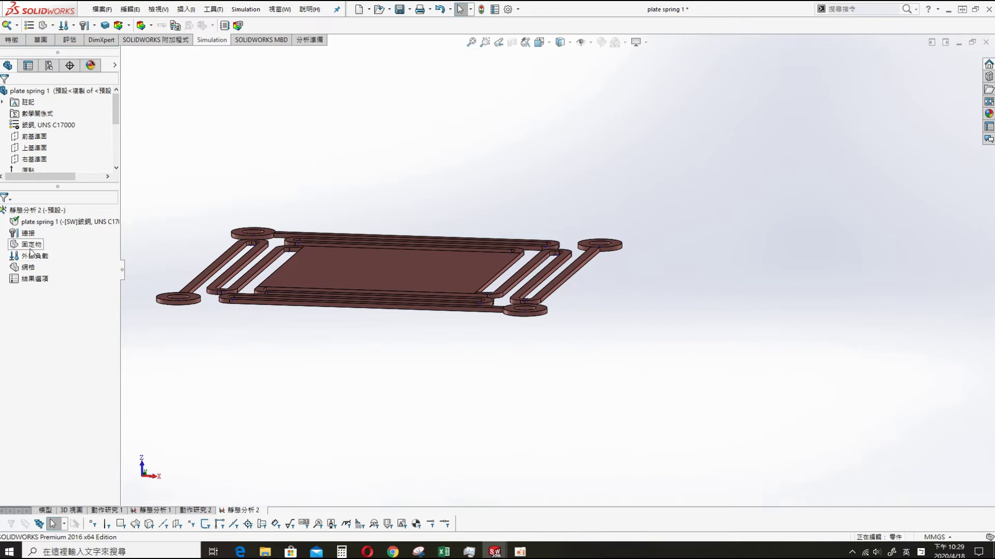
pyautogui.rightClick(30, 249)
pyautogui.click(171, 256)
pyautogui.hotkey('ctrl', '7')
pyautogui.click(201, 234)
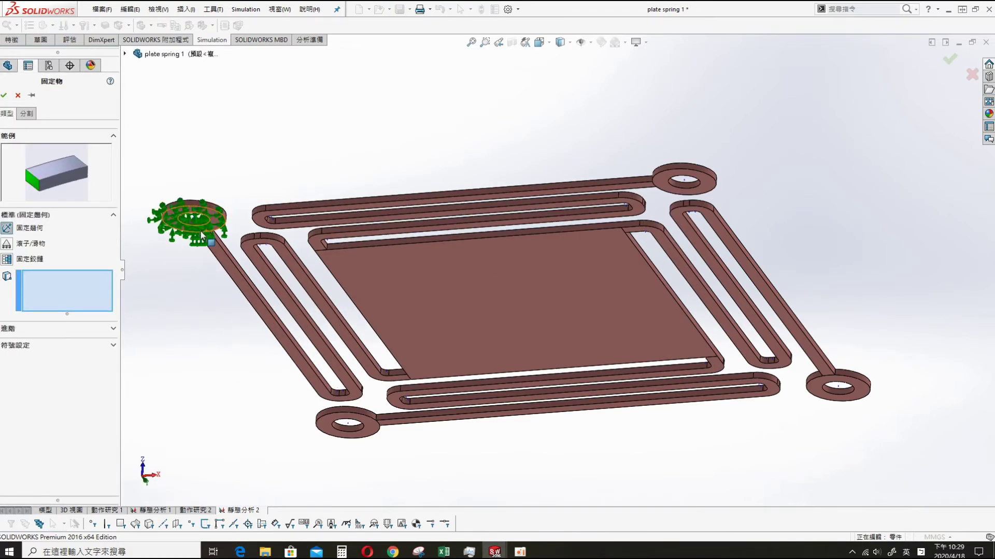
pyautogui.click(684, 181)
pyautogui.click(834, 386)
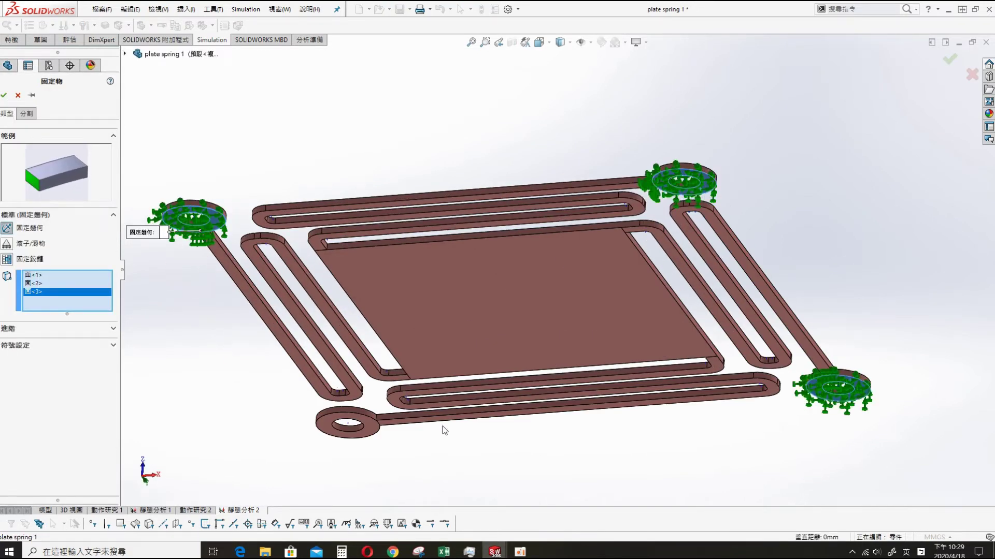
pyautogui.click(372, 431)
pyautogui.click(3, 96)
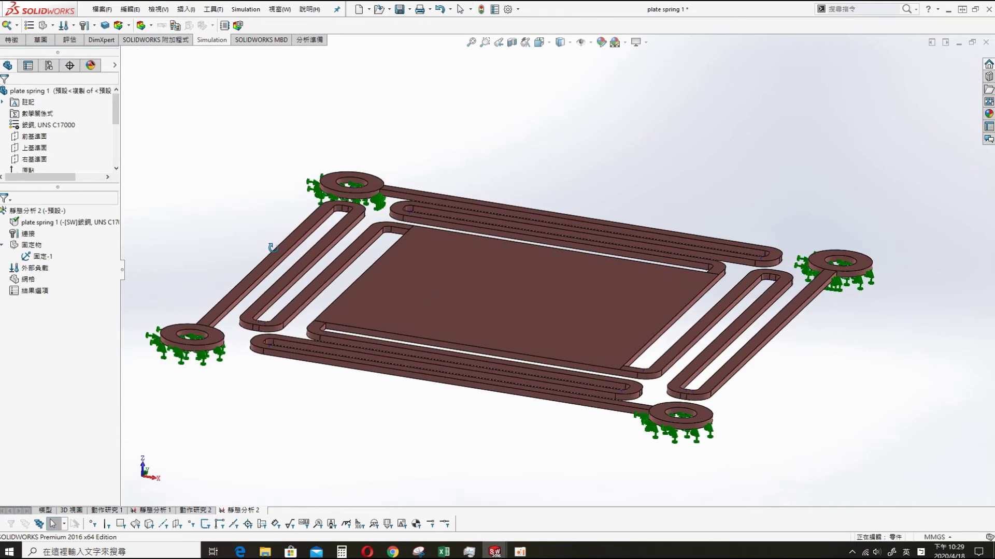
# Prescribe 1 mm displacement on the centre plate face, normal and along both in-plane directions.
pyautogui.rightClick(31, 264)
pyautogui.click(60, 390)
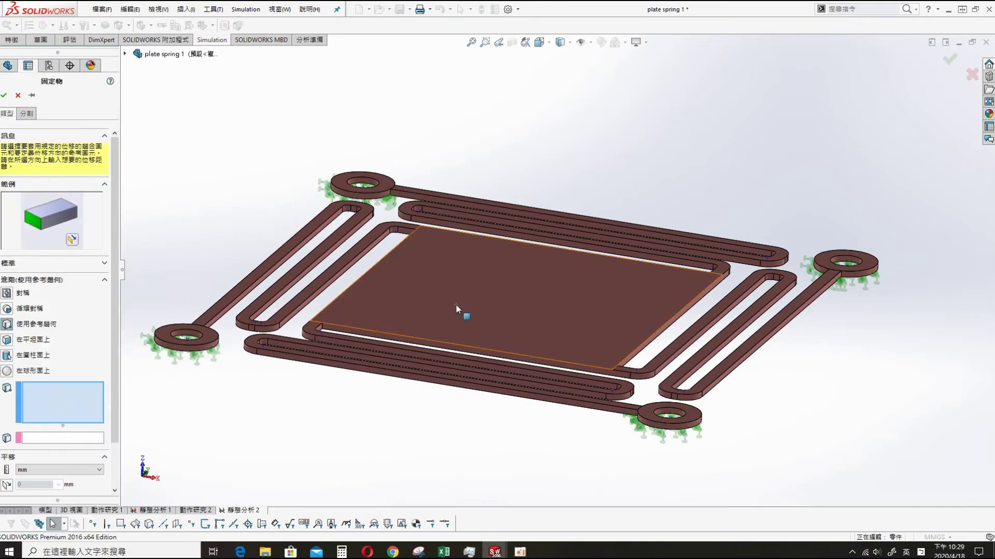
pyautogui.click(456, 304)
pyautogui.scroll(-2, 53, 361)
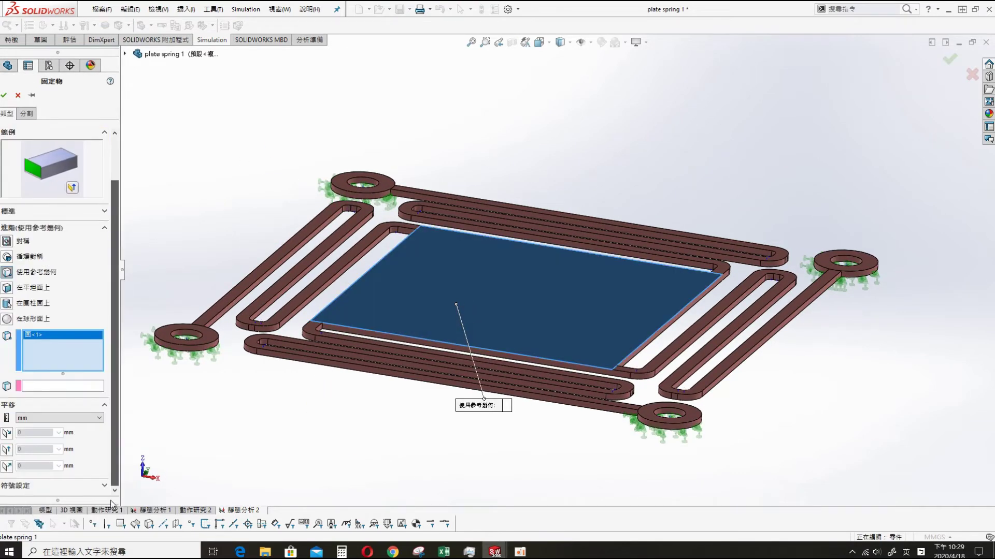
pyautogui.click(7, 479)
pyautogui.scroll(-1, 111, 449)
pyautogui.write('1')
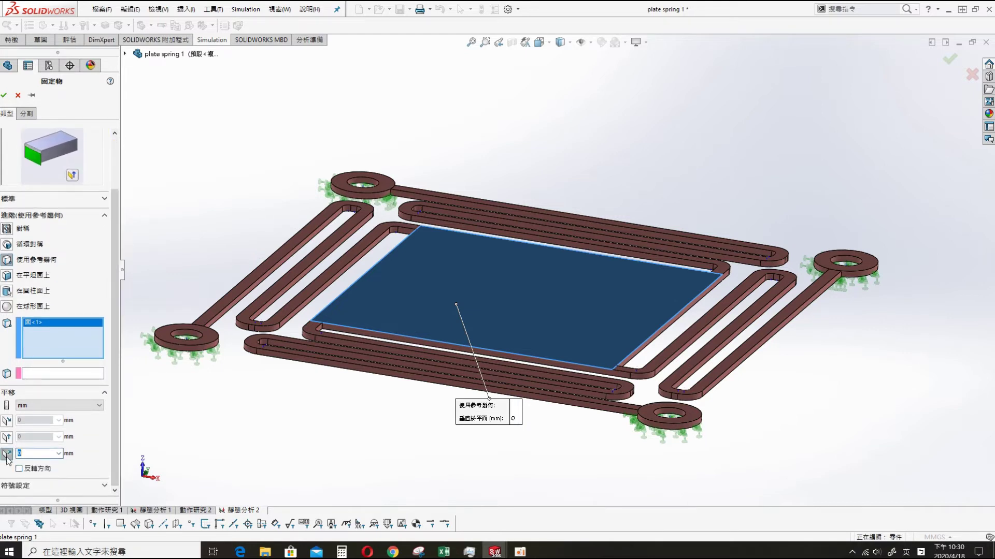
pyautogui.click(514, 308)
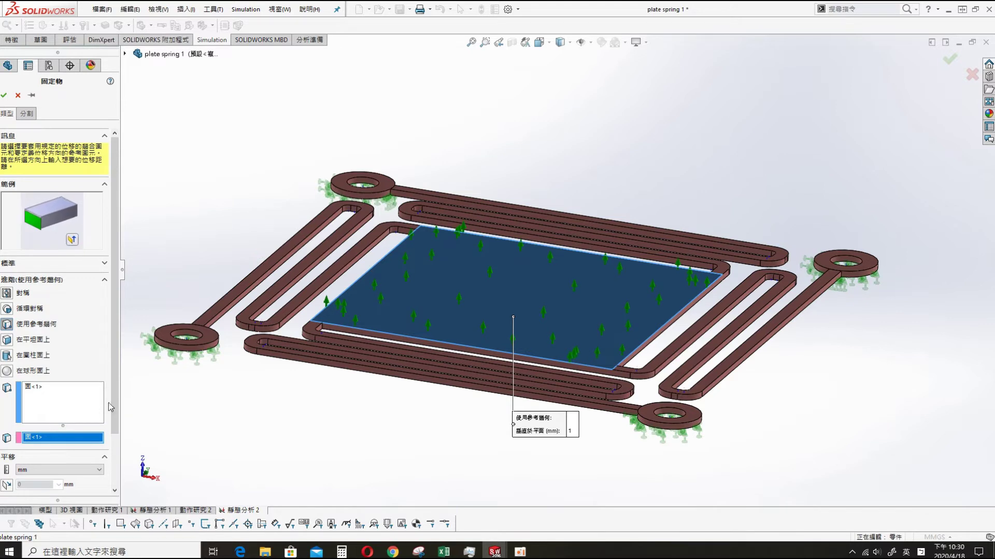
pyautogui.scroll(-3, 111, 406)
pyautogui.click(6, 438)
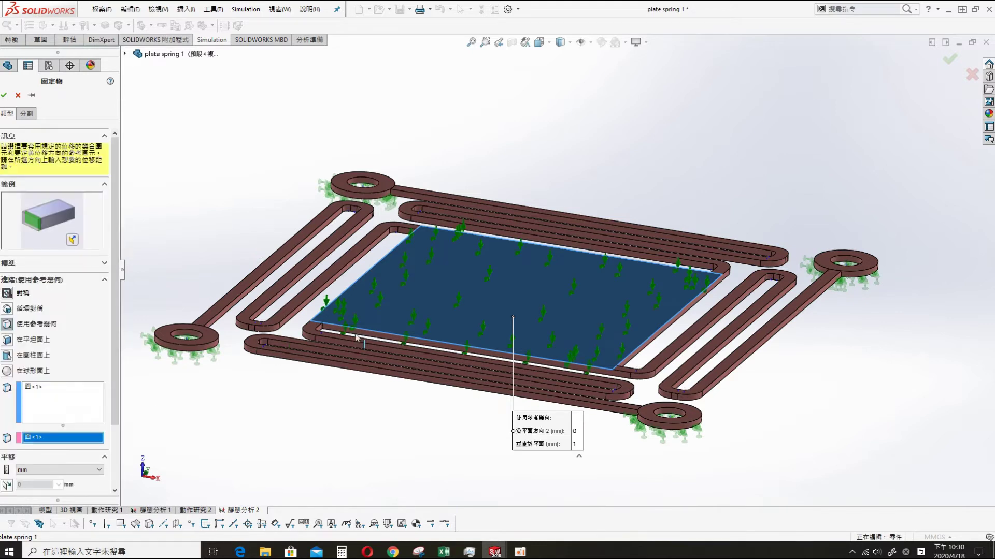
pyautogui.doubleClick(31, 424)
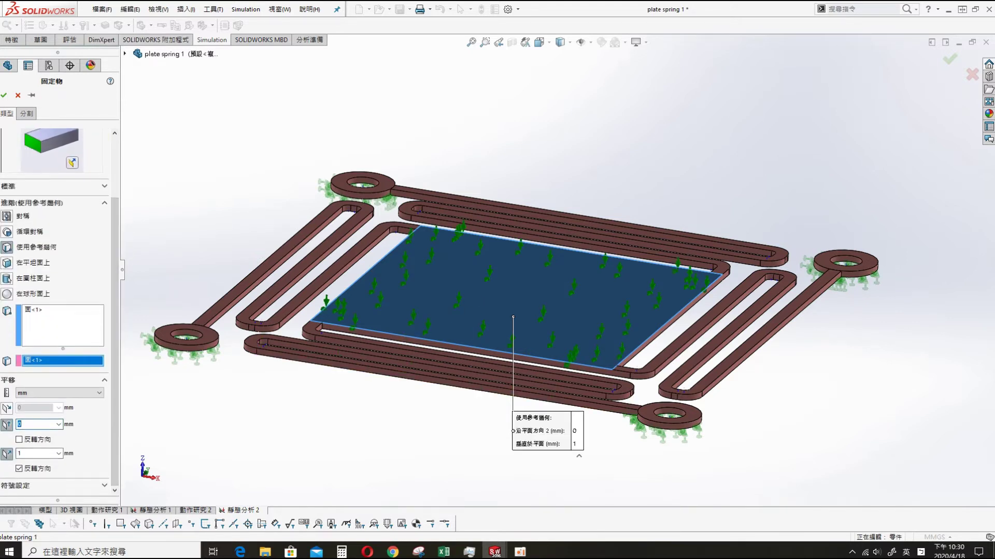
pyautogui.click(7, 409)
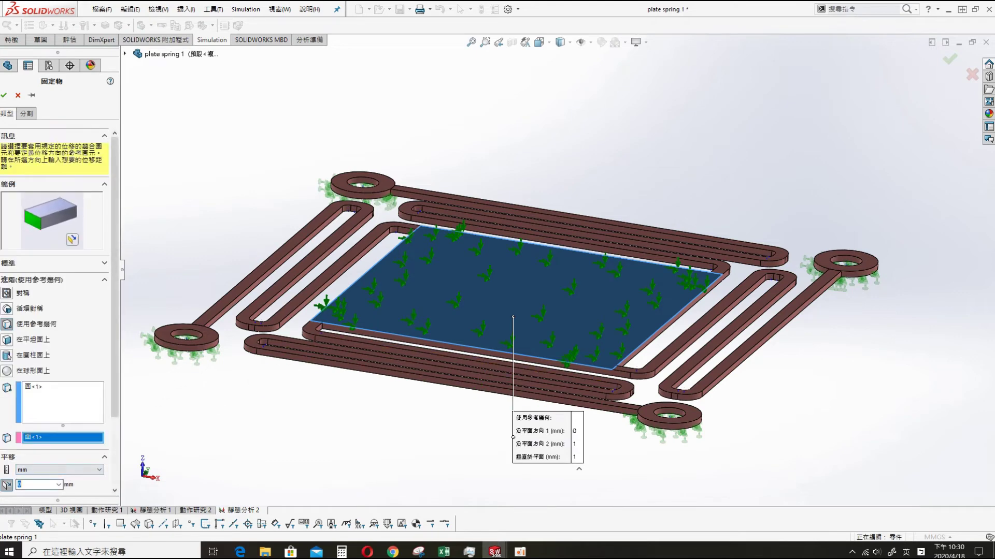
pyautogui.moveTo(281, 444); pyautogui.dragTo(342, 447, button='middle')
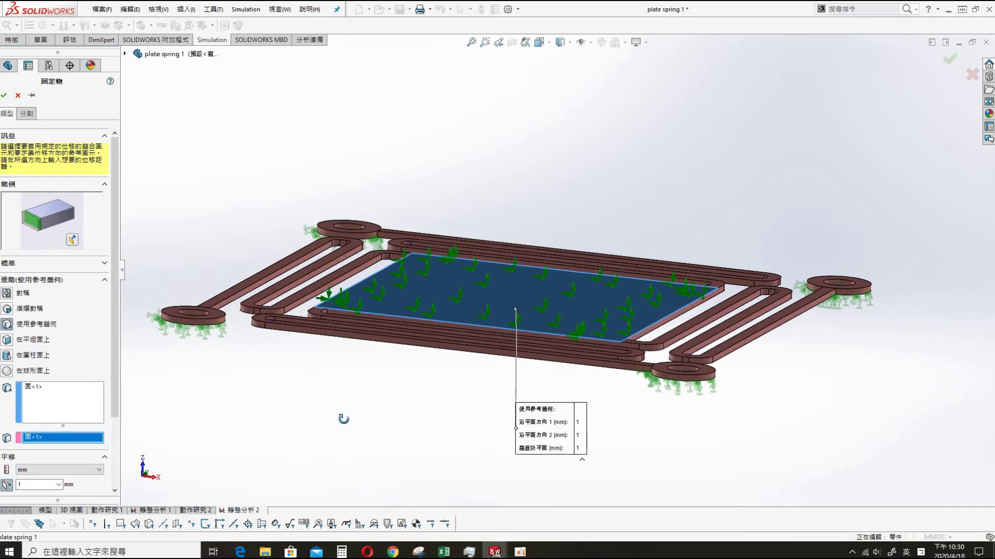
pyautogui.click(3, 95)
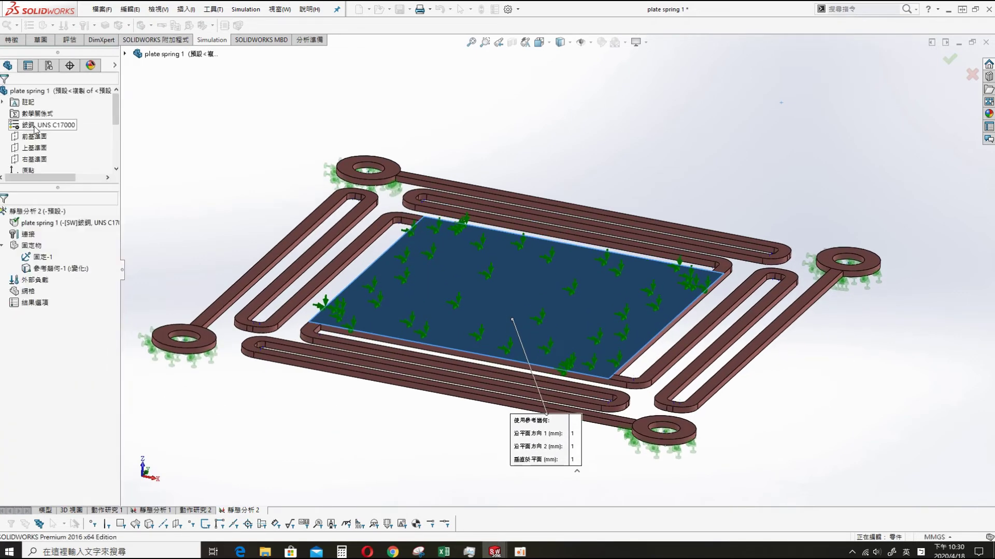
pyautogui.moveTo(339, 294); pyautogui.dragTo(484, 406, button='middle')
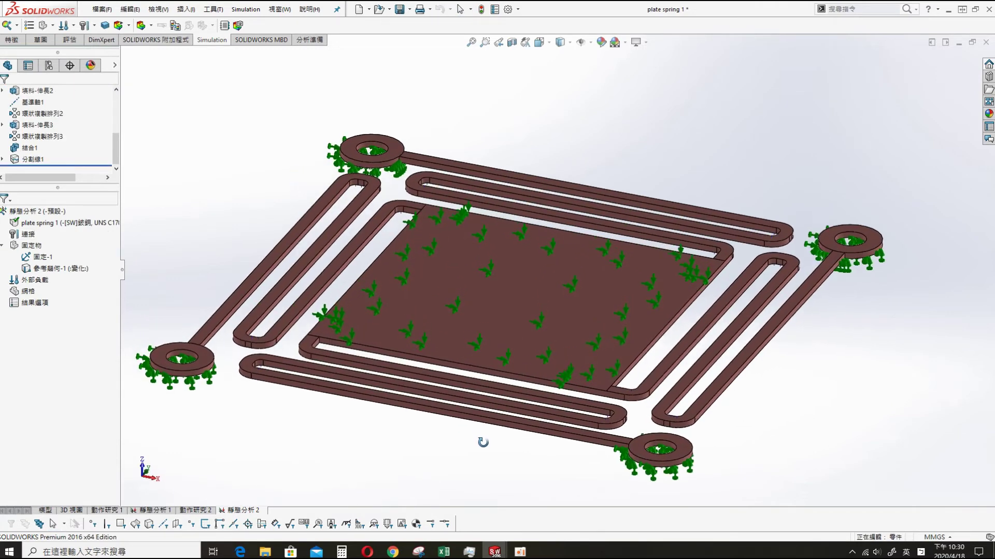
pyautogui.rightClick(54, 269)
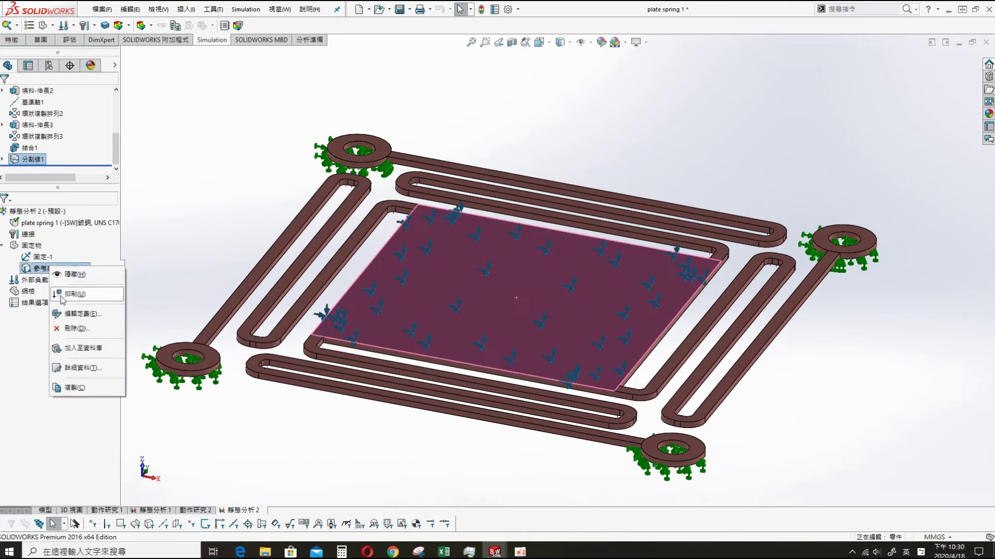
pyautogui.click(78, 282)
pyautogui.scroll(-1, 110, 435)
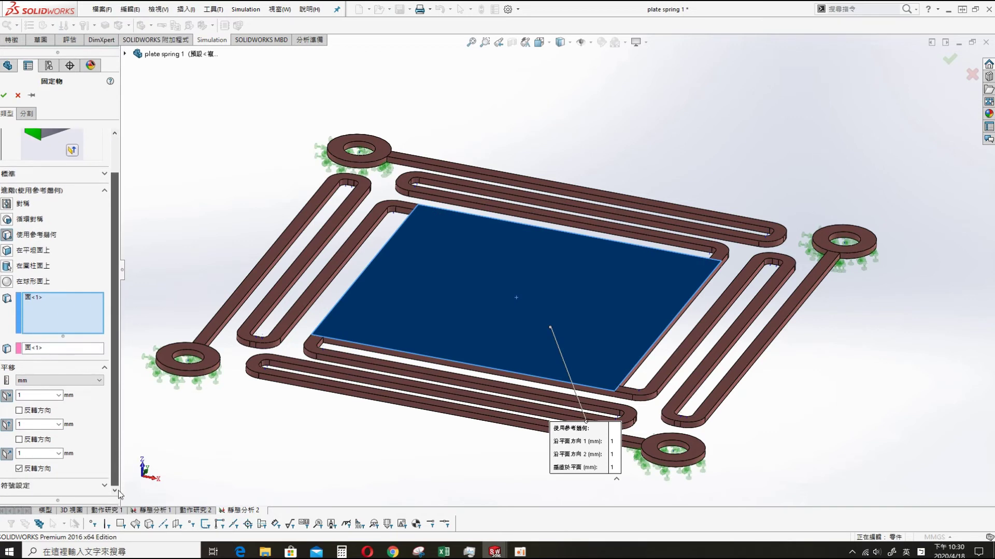
pyautogui.click(20, 440)
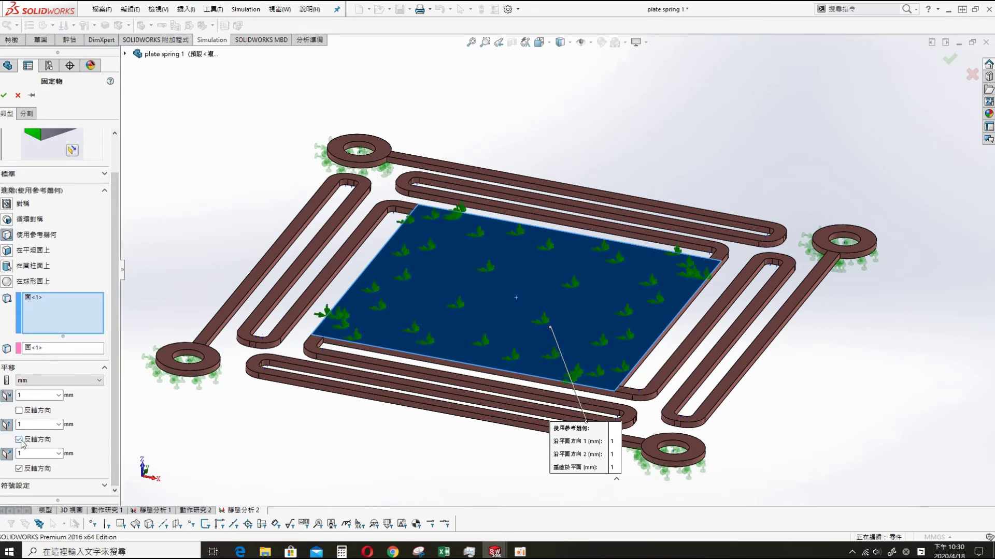
pyautogui.click(21, 441)
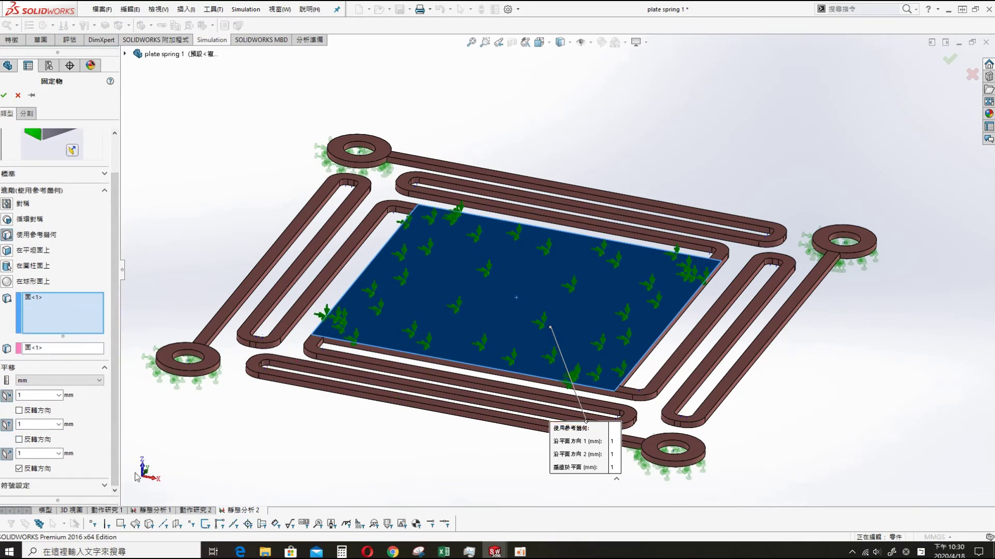
pyautogui.click(3, 95)
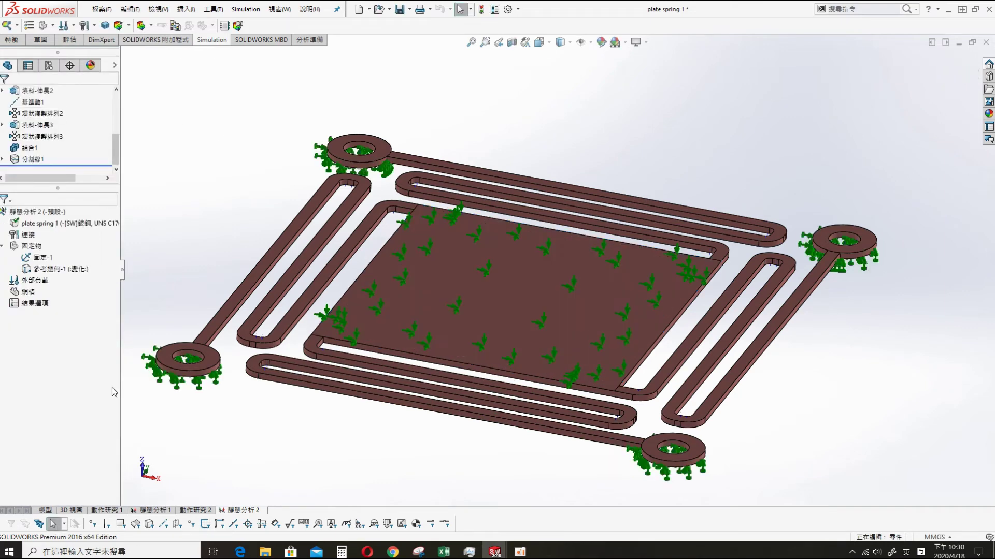
# Accept static study 2's properties unchanged.
pyautogui.rightClick(37, 212)
pyautogui.click(63, 305)
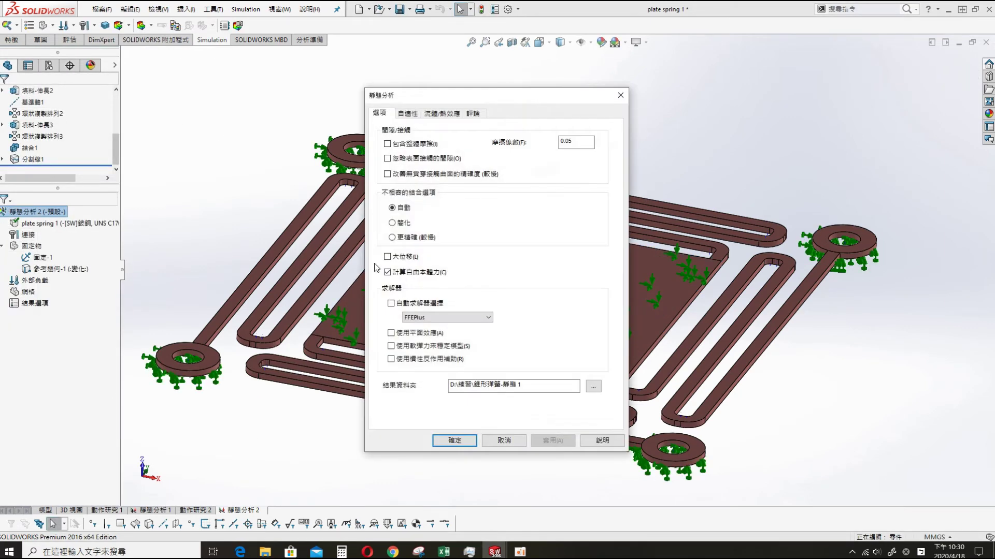
pyautogui.click(455, 440)
# Run static study 2 to completion, reaching a peak von Mises stress of 4.378e+08 N/m^2.
pyautogui.rightClick(31, 212)
pyautogui.click(52, 221)
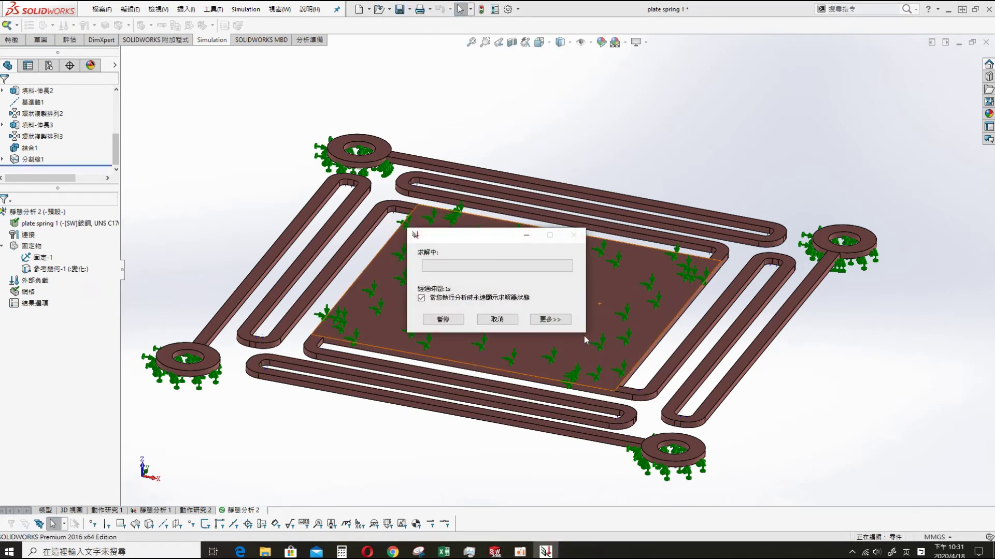
pyautogui.click(550, 319)
pyautogui.click(455, 483)
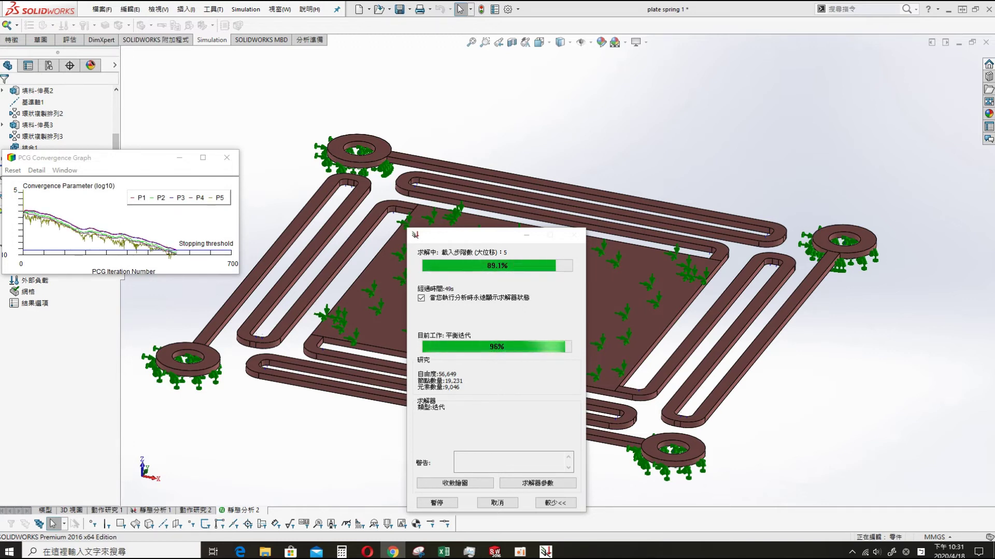
pyautogui.click(560, 482)
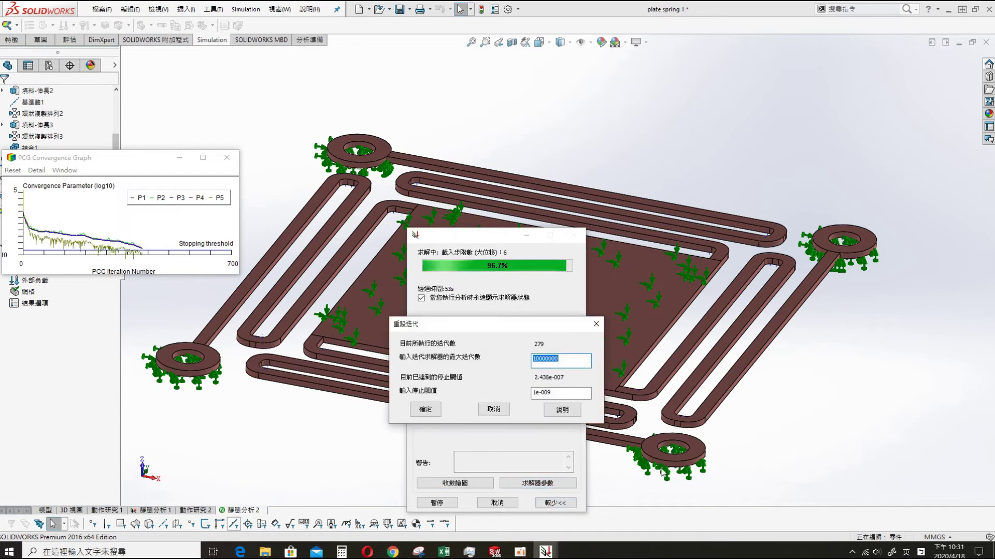
pyautogui.click(425, 409)
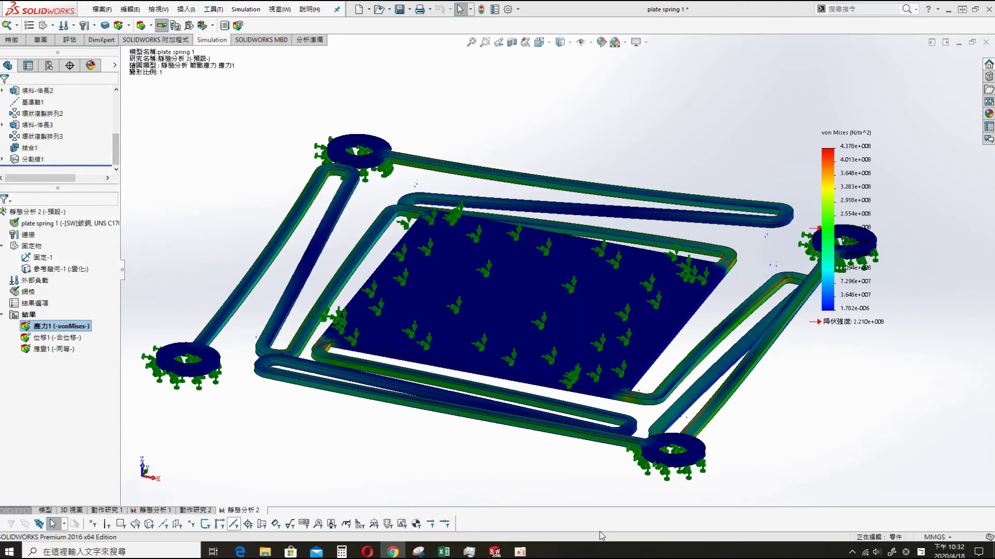
# Create safety factor plot 安全係數1, minimum about 0.5, then return to the von Mises plot.
pyautogui.rightClick(29, 314)
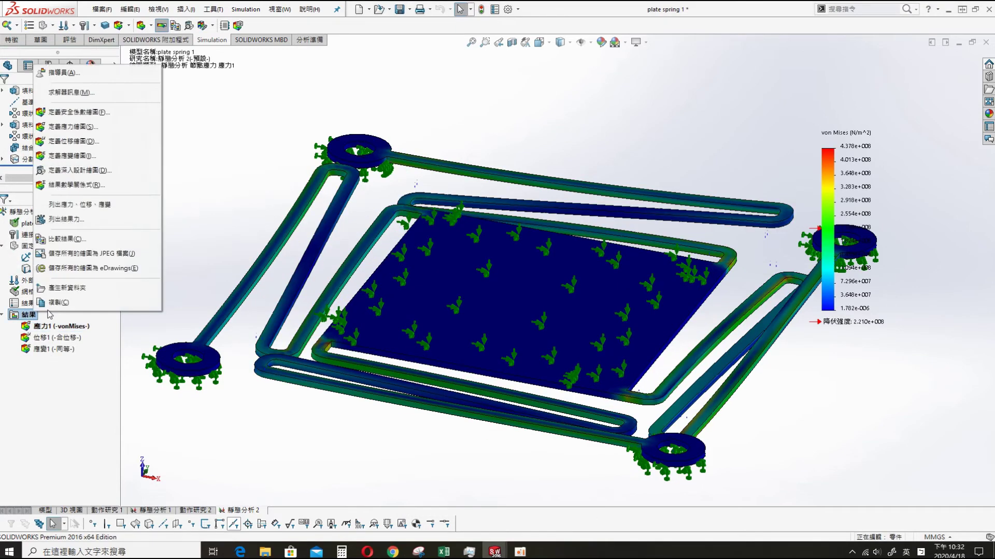
pyautogui.click(78, 112)
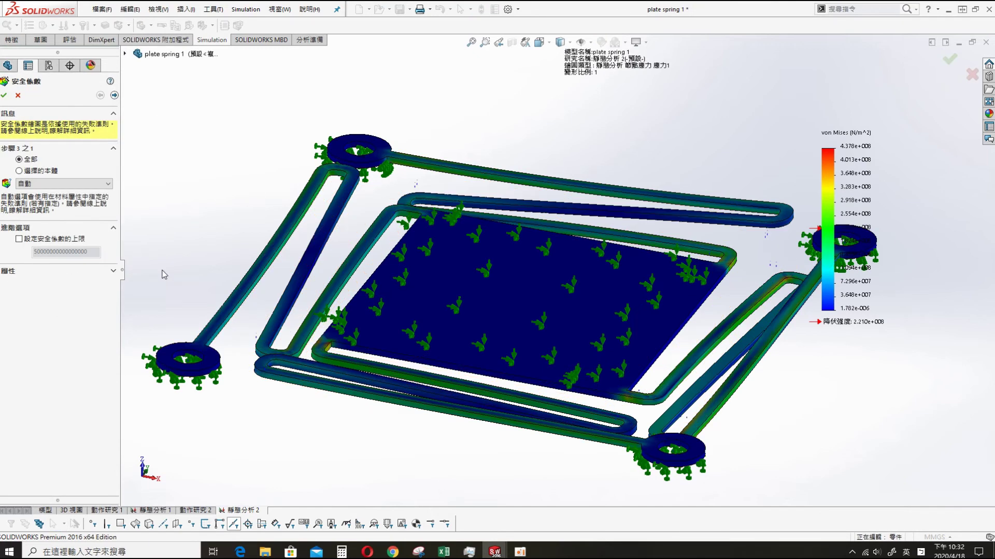
pyautogui.click(115, 96)
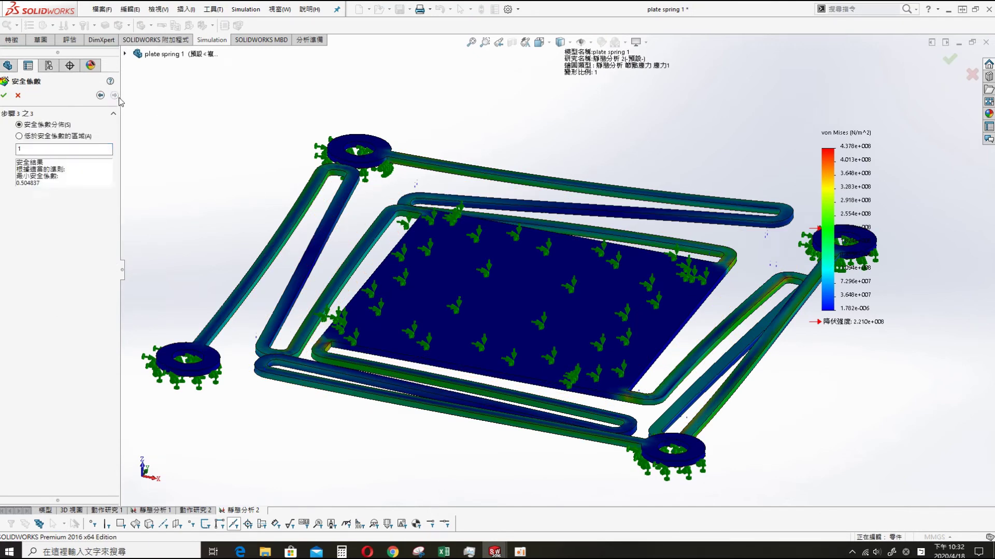
pyautogui.click(4, 95)
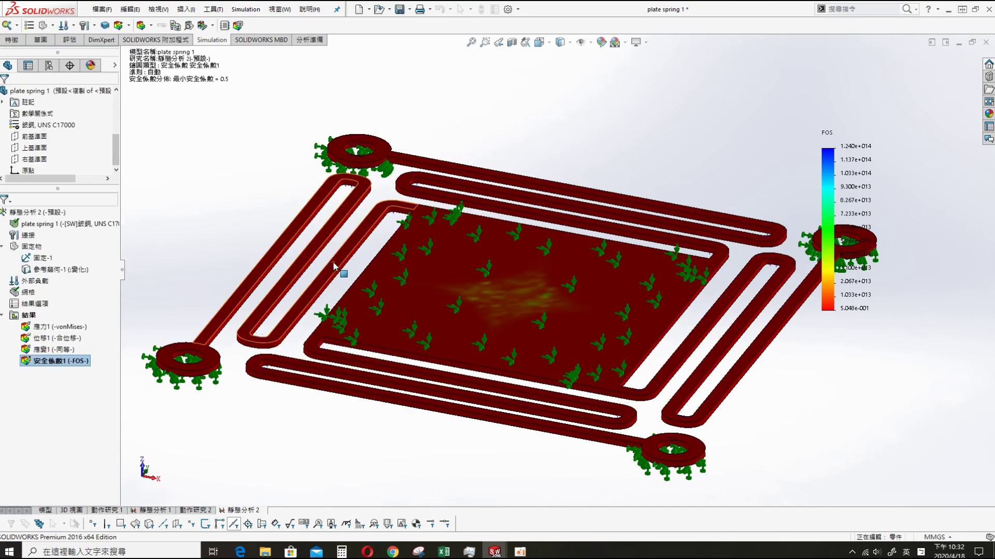
pyautogui.doubleClick(57, 326)
pyautogui.moveTo(221, 396); pyautogui.dragTo(207, 332, button='middle')
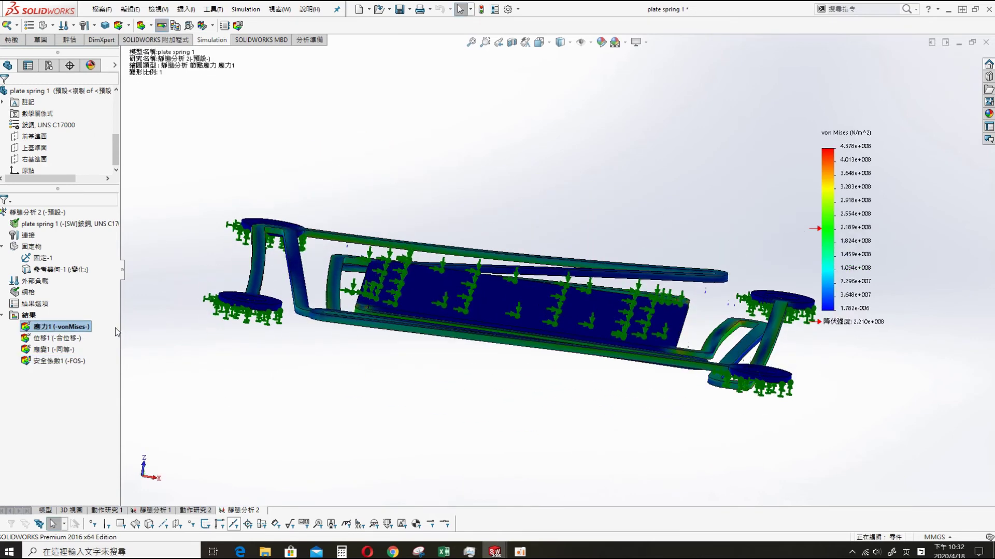
# Set the von Mises stress plot's deformed shape to a user-defined scale of 10.
pyautogui.rightClick(81, 327)
pyautogui.click(114, 95)
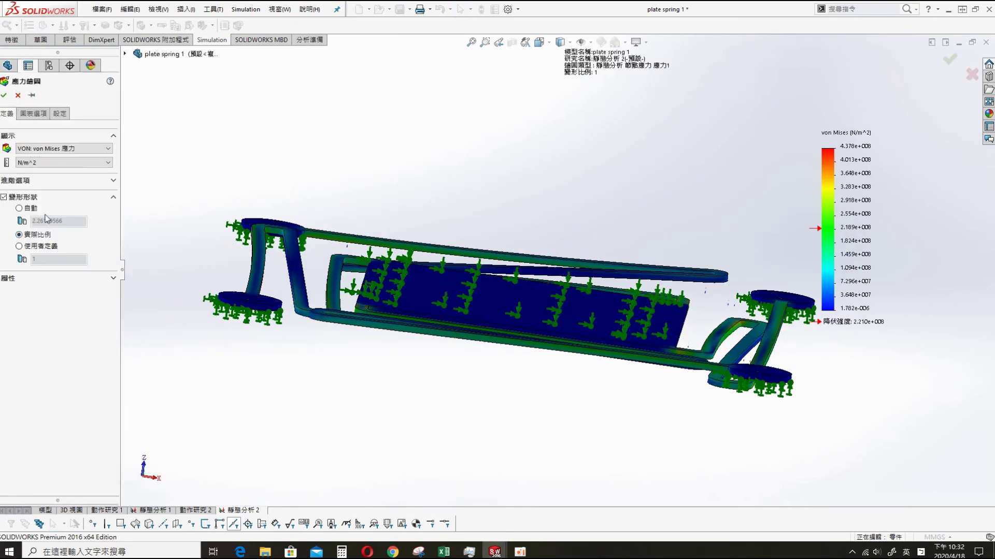
pyautogui.click(52, 258)
pyautogui.write('0')
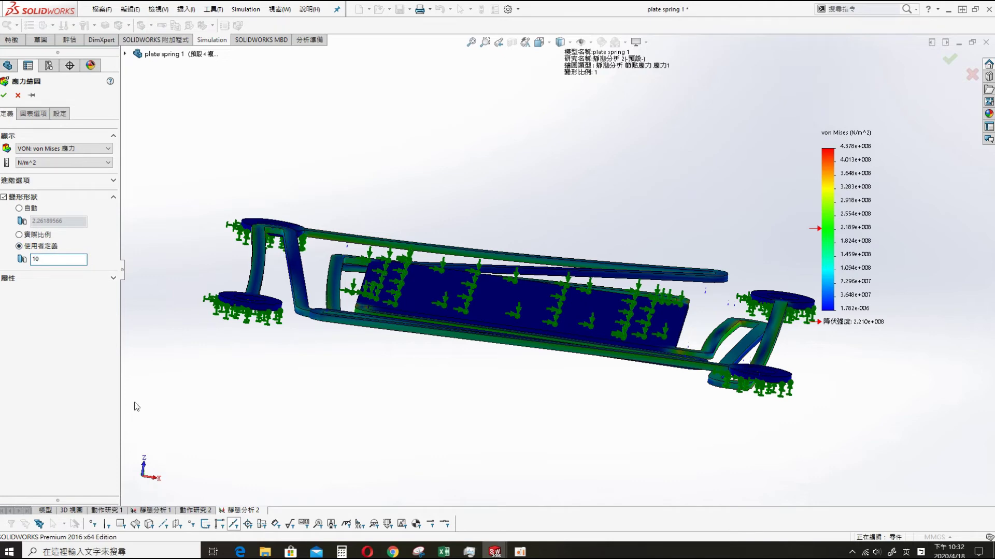
pyautogui.click(6, 95)
pyautogui.moveTo(526, 321)
pyautogui.mouseDown(button='middle')
pyautogui.moveTo(535, 497)
pyautogui.moveTo(523, 456)
pyautogui.mouseUp(button='middle')
pyautogui.scroll(-3, 56, 135)
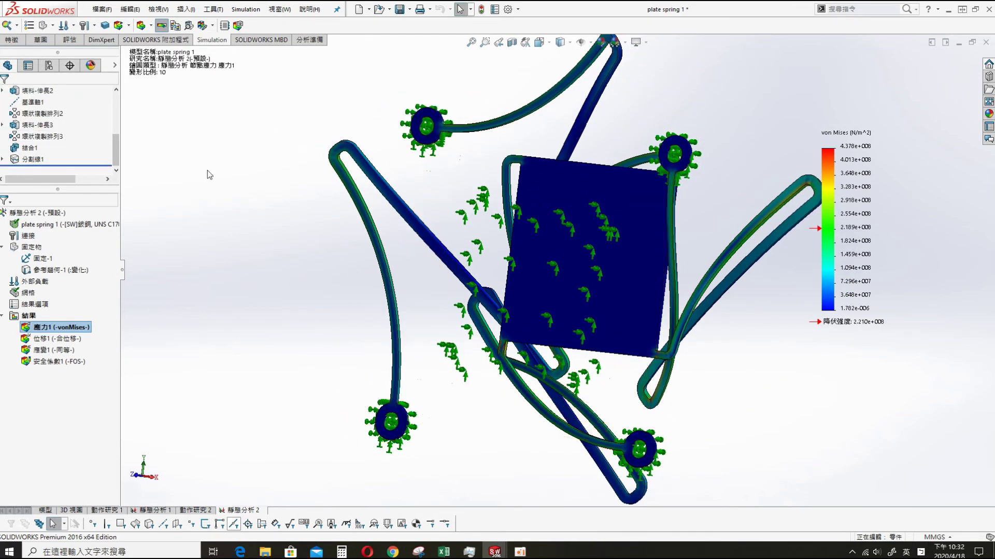
pyautogui.scroll(3, 117, 144)
# View the model normal to the Front Plane and animate the stress plot's deformation.
pyautogui.click(33, 136)
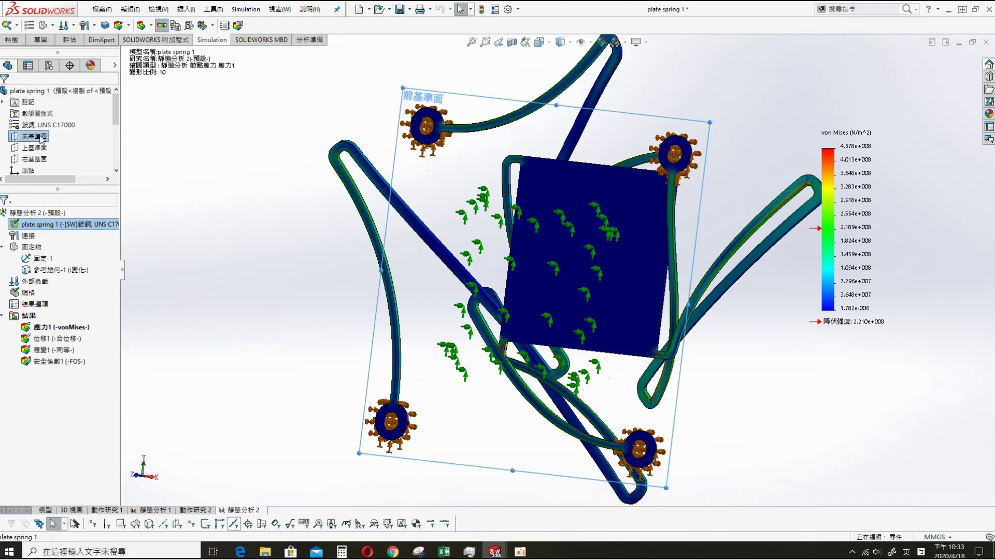
pyautogui.click(78, 154)
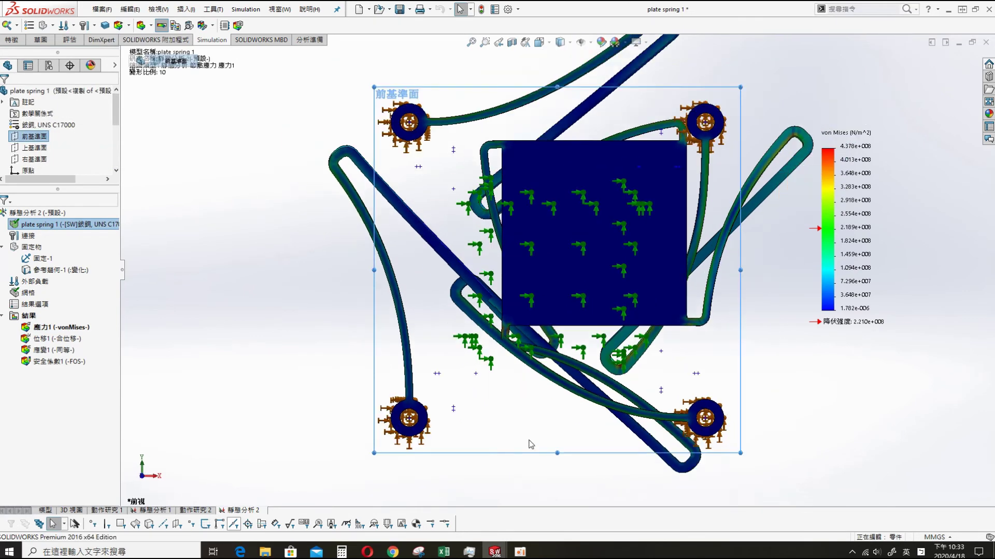
pyautogui.moveTo(585, 401); pyautogui.dragTo(503, 206, button='middle')
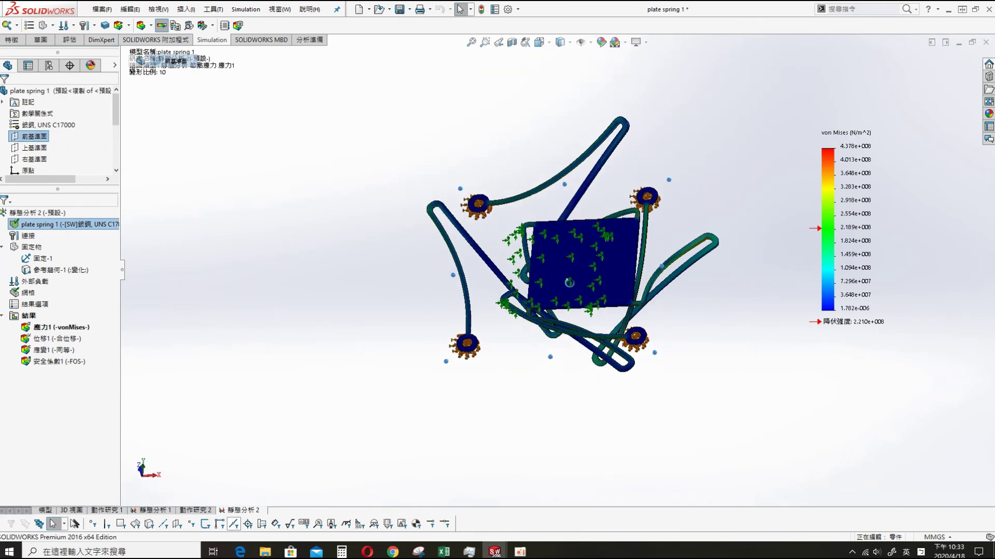
pyautogui.hotkey('ctrl', '8')
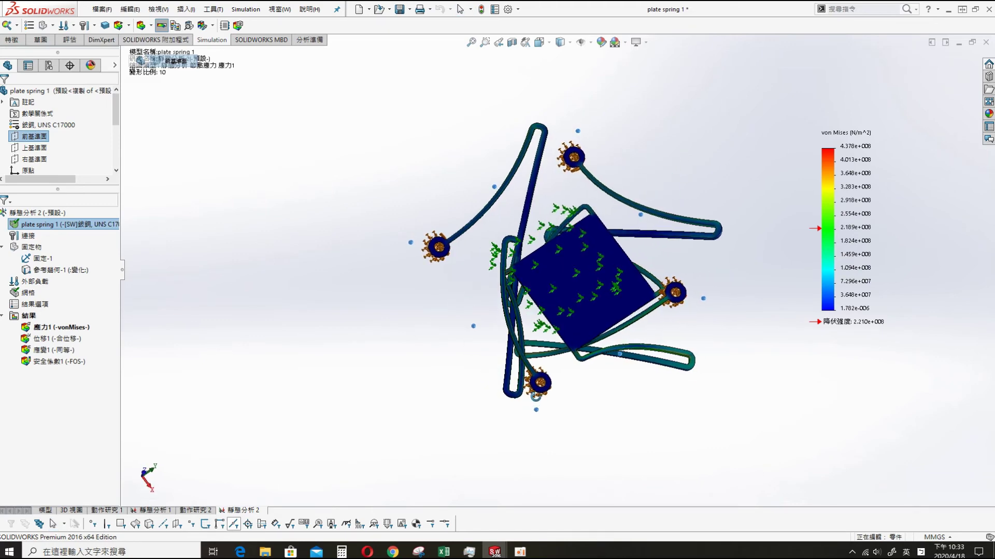
pyautogui.rightClick(29, 322)
pyautogui.click(60, 110)
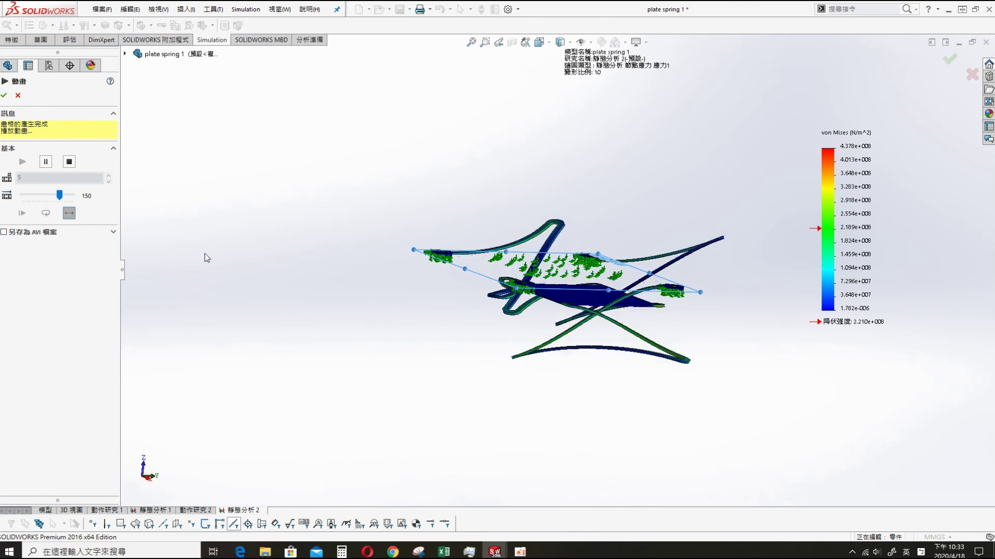
pyautogui.rightClick(40, 332)
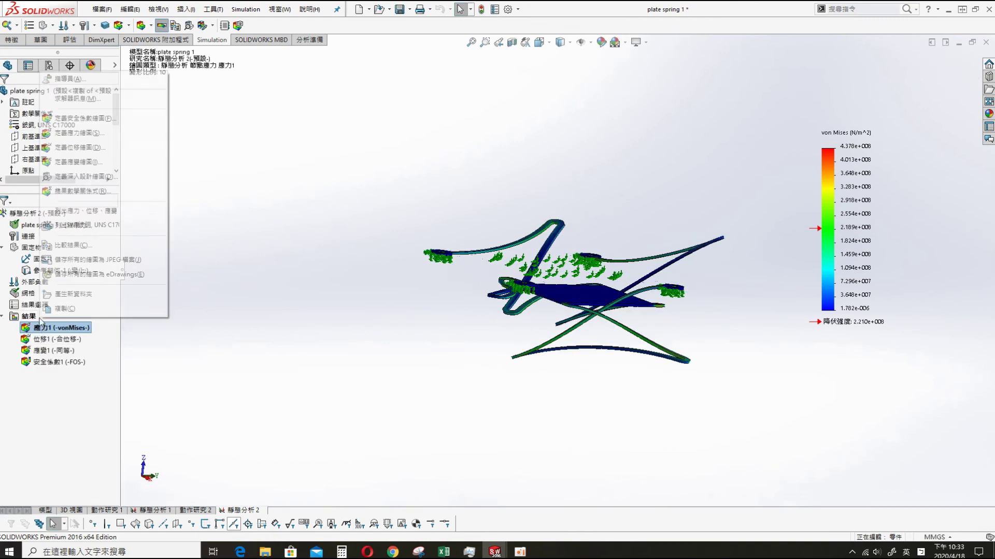
# Start listing reaction forces and select the plate spring's four mount-hole faces.
pyautogui.click(78, 220)
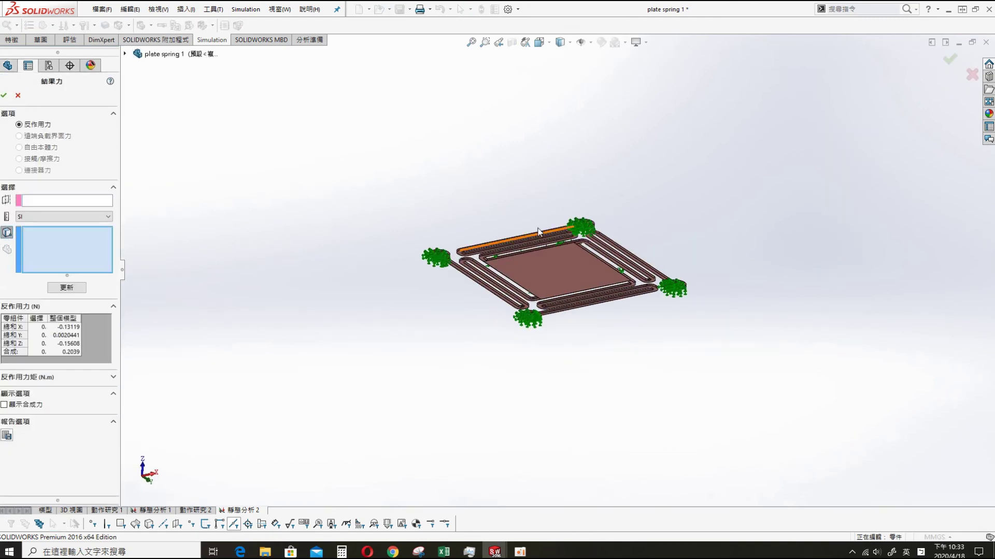
pyautogui.scroll(-5, 377, 256)
pyautogui.click(377, 256)
pyautogui.scroll(2, 377, 256)
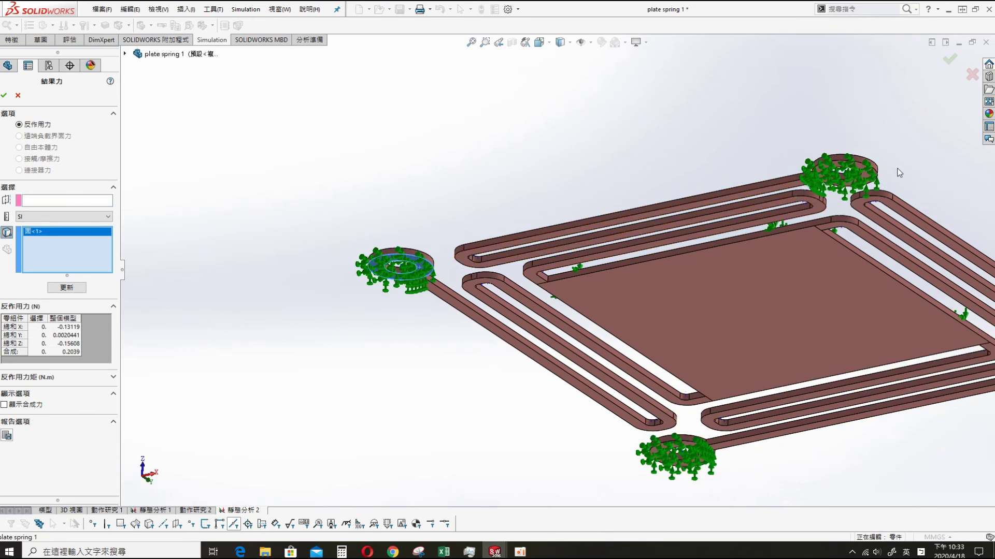
pyautogui.scroll(-2, 818, 192)
pyautogui.click(819, 192)
pyautogui.scroll(2, 819, 191)
pyautogui.scroll(-2, 832, 337)
pyautogui.click(831, 336)
pyautogui.scroll(2, 832, 336)
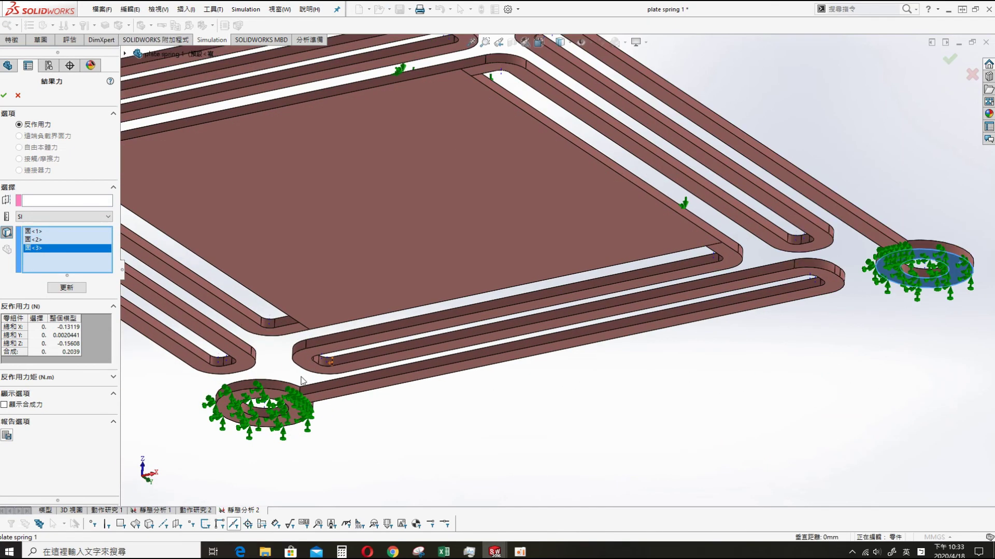
pyautogui.scroll(-2, 259, 406)
pyautogui.click(295, 396)
# Compute the reaction sums (FX -47.005, FY -45.899, FZ -1.1443 N) and hide the resultant arrows.
pyautogui.click(67, 287)
pyautogui.scroll(3, 512, 337)
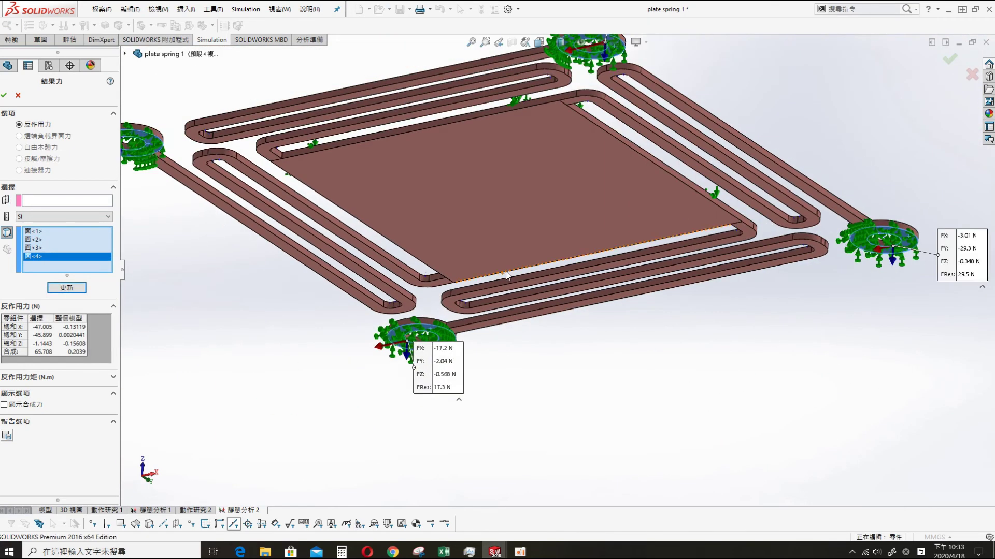
pyautogui.moveTo(513, 337)
pyautogui.mouseDown(button='middle')
pyautogui.moveTo(504, 226)
pyautogui.moveTo(502, 241)
pyautogui.mouseUp(button='middle')
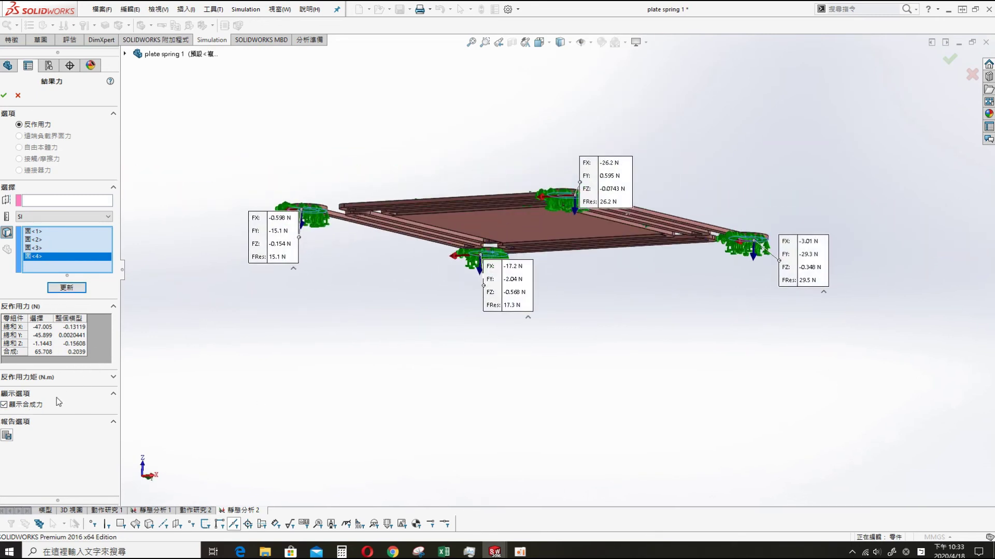
pyautogui.moveTo(423, 322)
pyautogui.mouseDown(button='middle')
pyautogui.moveTo(440, 299)
pyautogui.moveTo(419, 336)
pyautogui.mouseUp(button='middle')
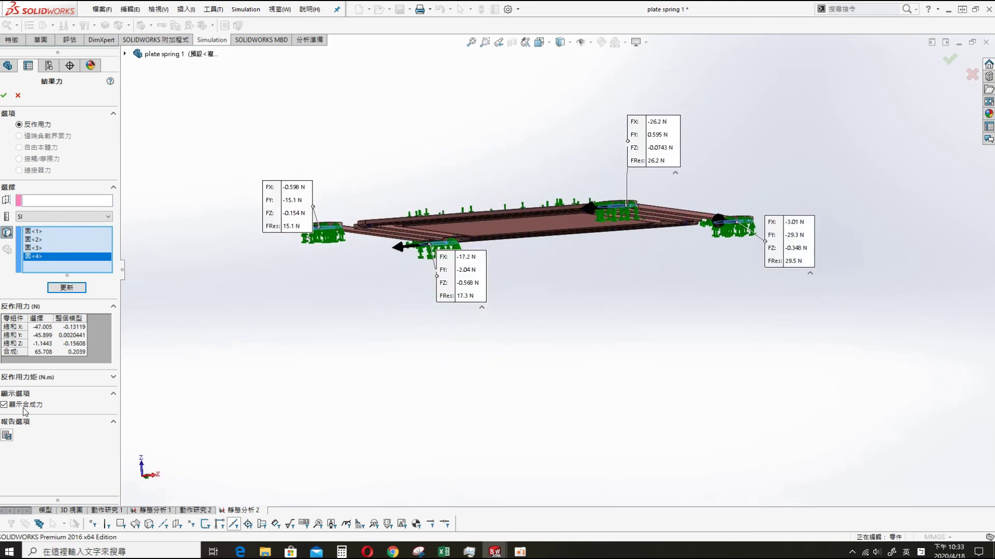
pyautogui.click(65, 291)
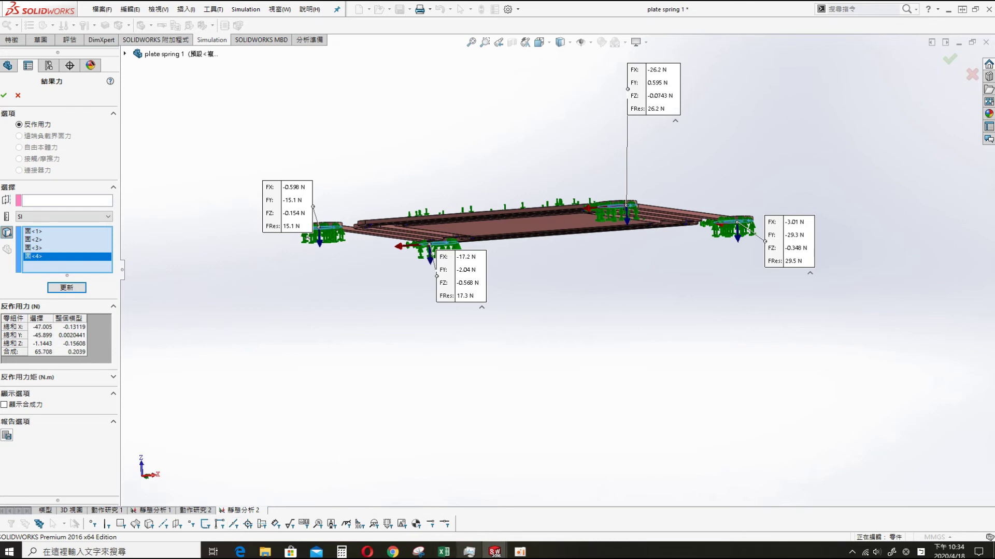
# In Excel, enter FX, -47.005 and N across row 8.
pyautogui.click(444, 551)
pyautogui.click(550, 263)
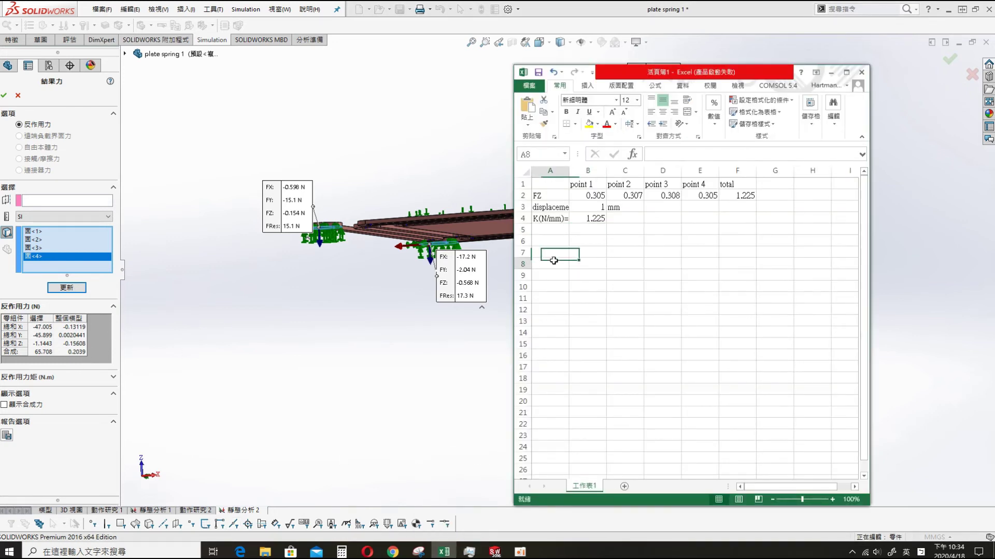
pyautogui.write('FX')
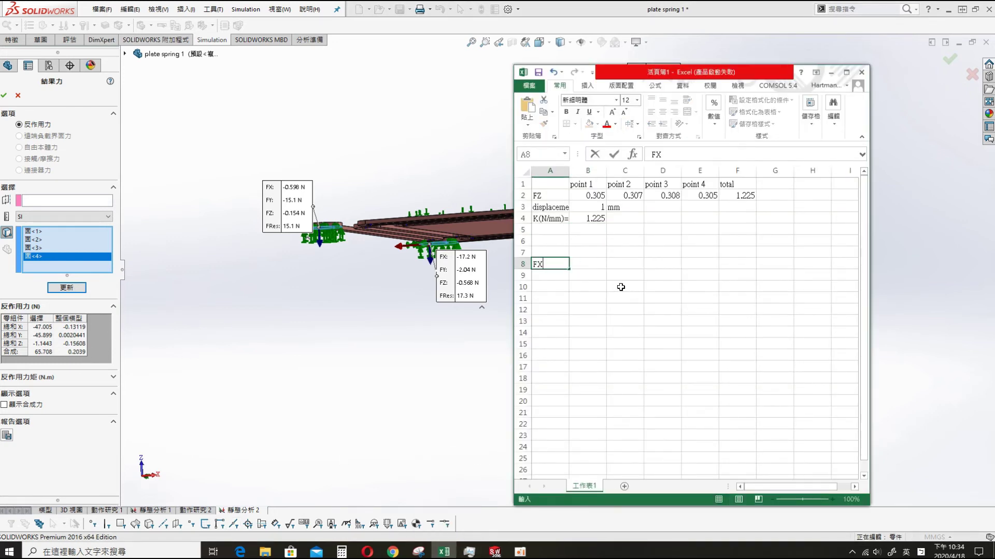
pyautogui.press('Tab')
pyautogui.write('-47')
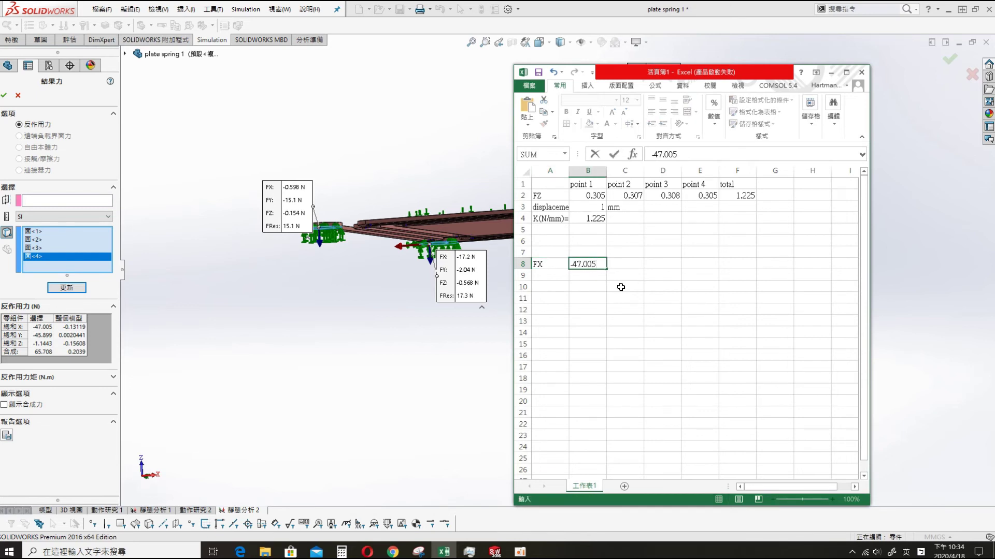
pyautogui.write('N')
pyautogui.press('BackSpace')
pyautogui.press('Tab')
pyautogui.write('N')
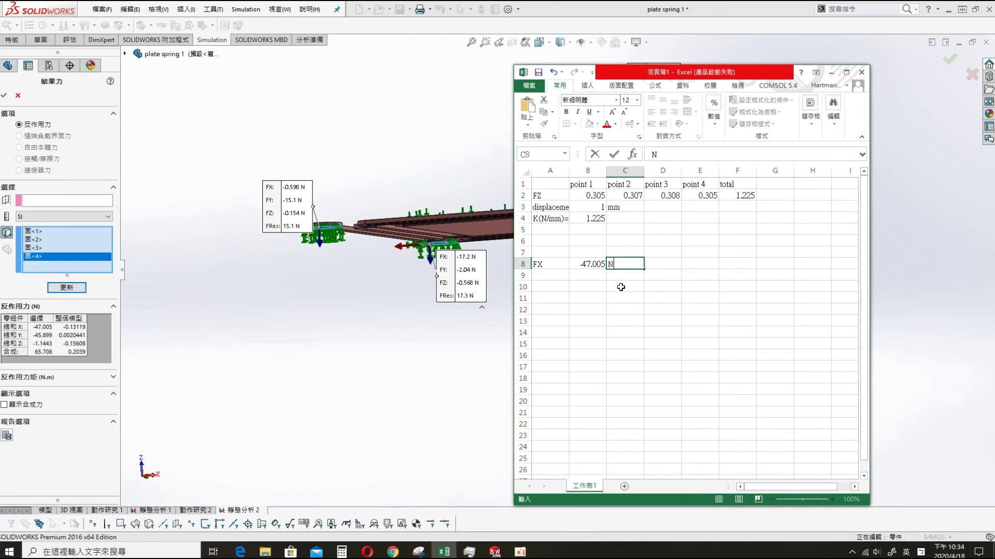
pyautogui.press('Tab')
pyautogui.press('Down')
pyautogui.press('Left')
pyautogui.press('Left')
pyautogui.press('Left')
# Enter FY, -45.899 and N across row 9.
pyautogui.write('FX')
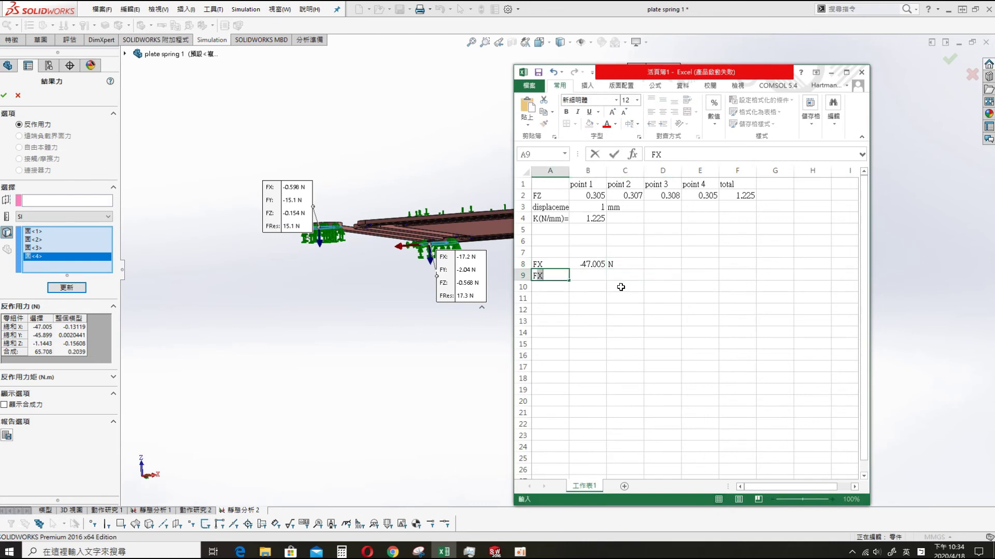
pyautogui.press('Tab')
pyautogui.write('-4')
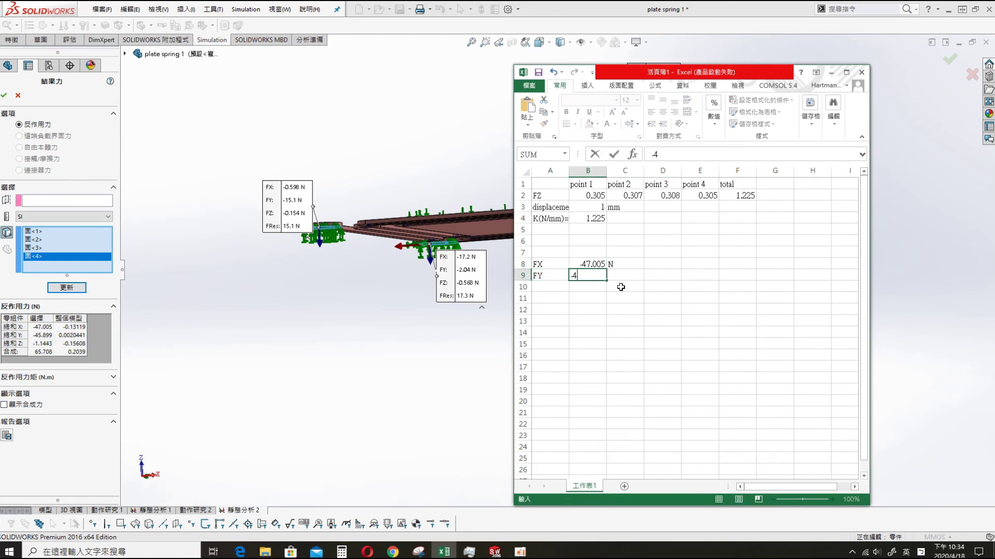
pyautogui.press('Tab')
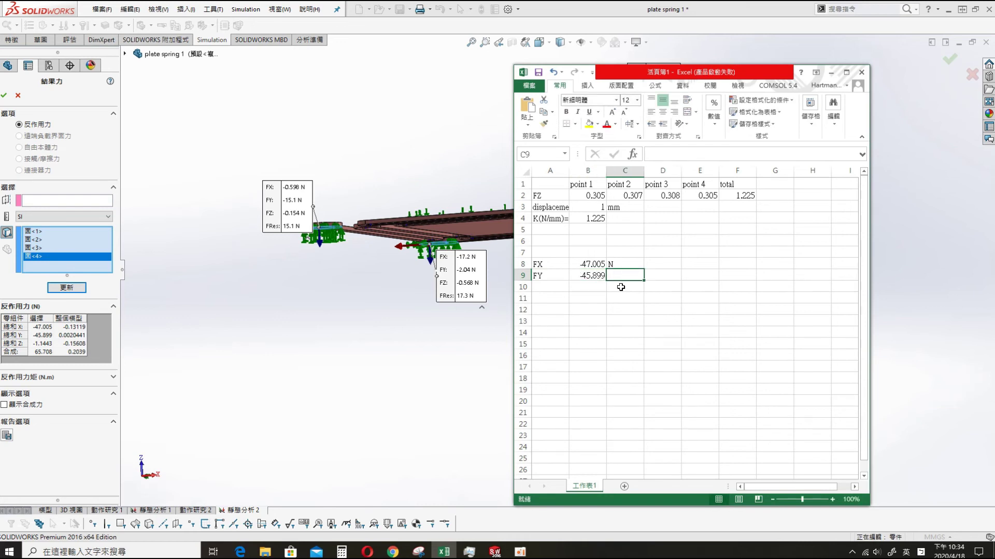
pyautogui.write('N')
pyautogui.press('Return')
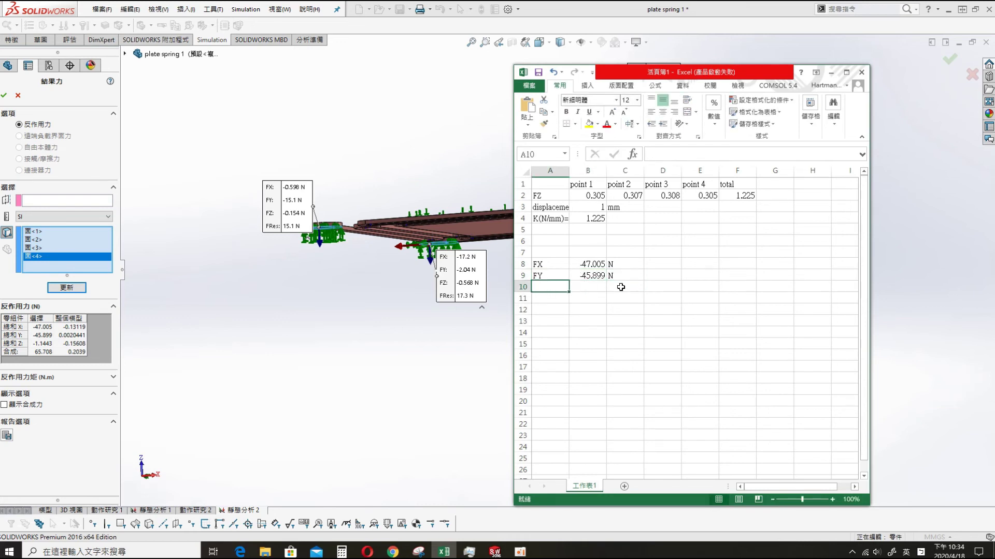
# Enter FZ, -1.1443 and N across row 10.
pyautogui.write('FZ')
pyautogui.press('Tab')
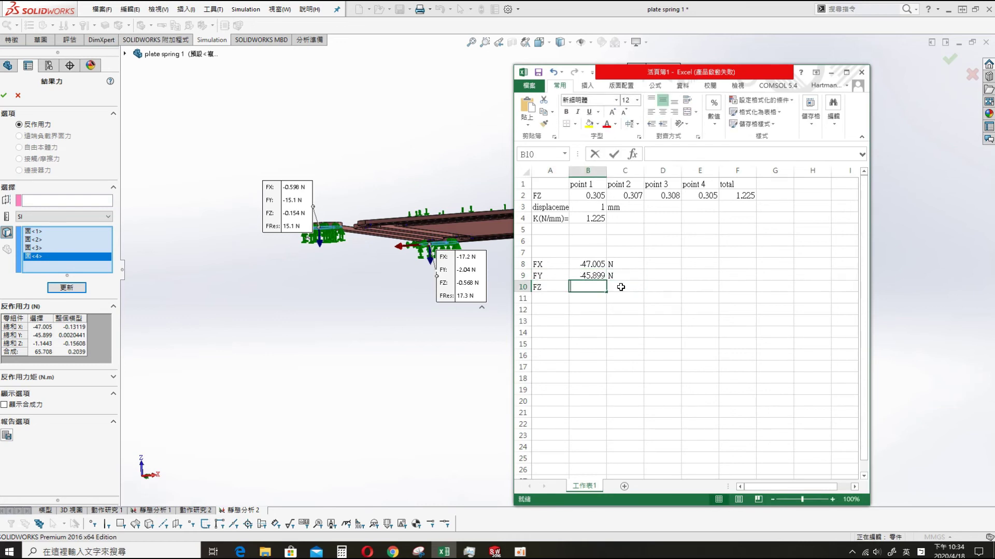
pyautogui.write('-1.1443')
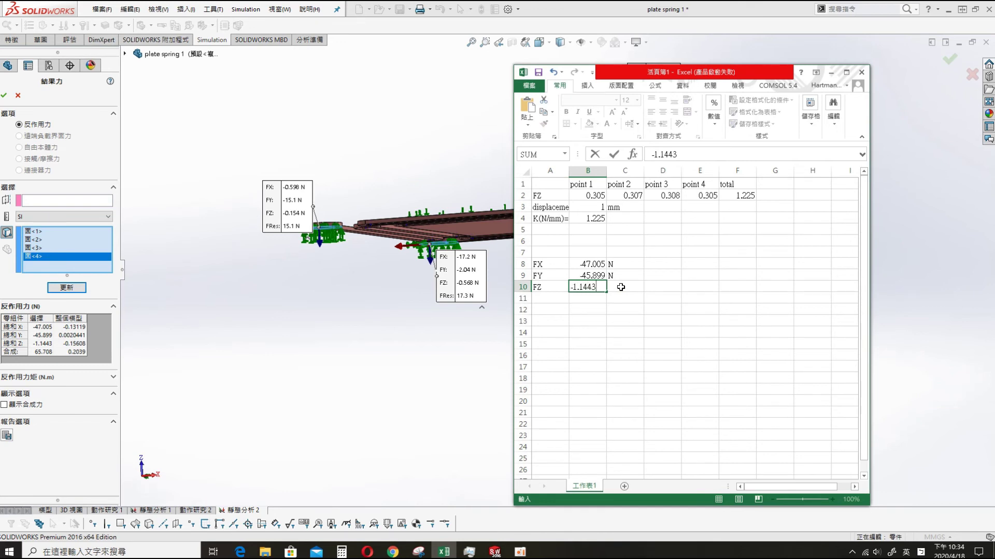
pyautogui.press('Tab')
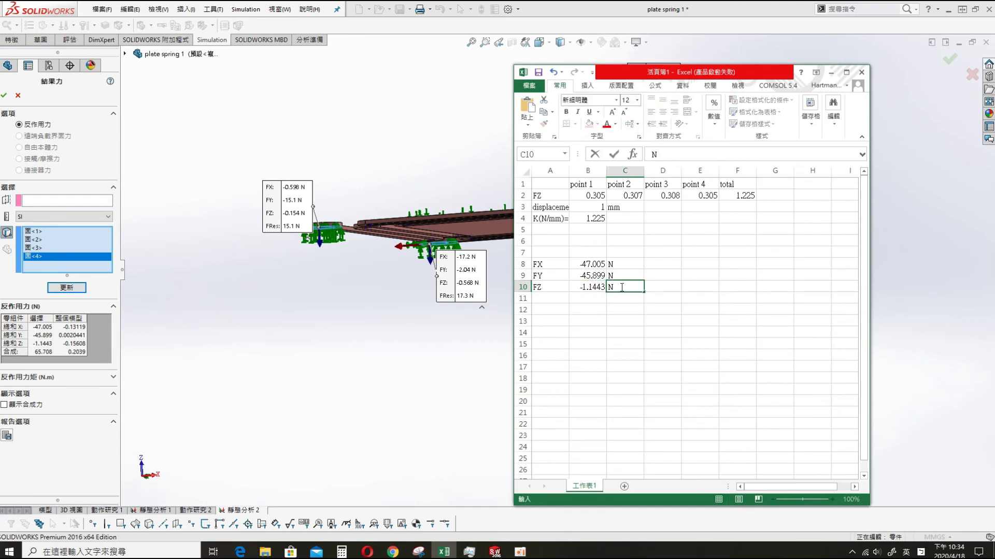
pyautogui.press('Tab')
pyautogui.press('Up')
pyautogui.press('Up')
pyautogui.press('Up')
# Add the K(N/mm) header in D7 and an =ABS(B8/B3) stiffness formula in D8.
pyautogui.write('K')
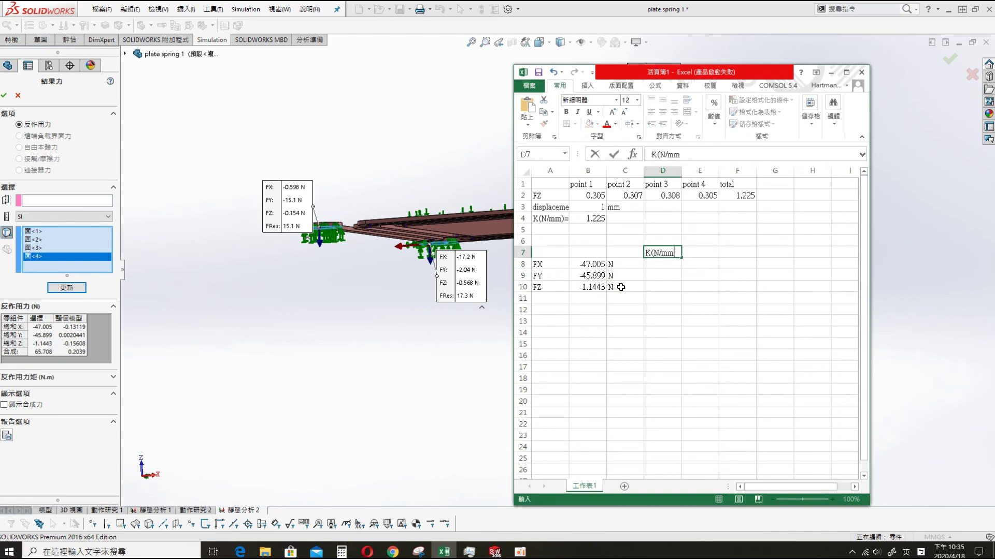
pyautogui.write(')')
pyautogui.press('Return')
pyautogui.write('=')
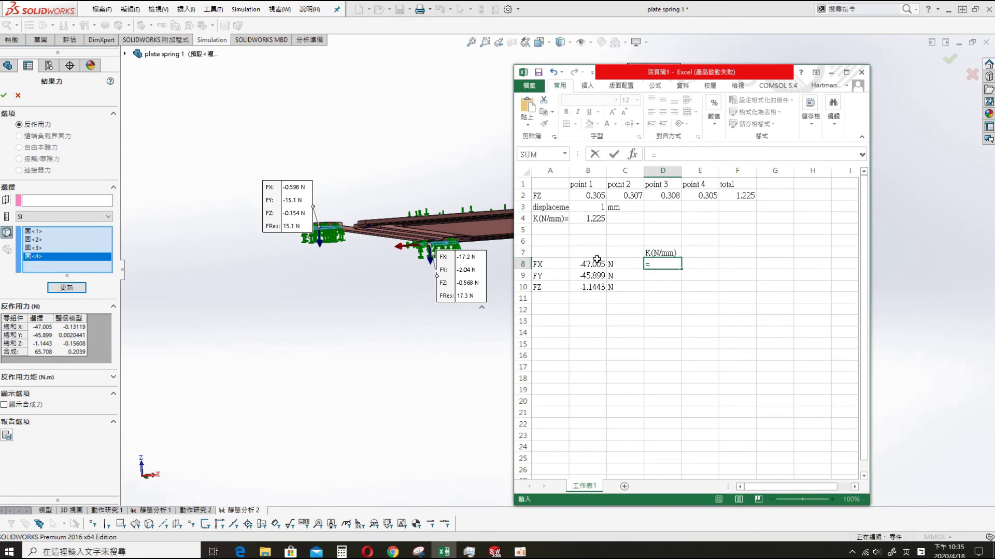
pyautogui.write('abs')
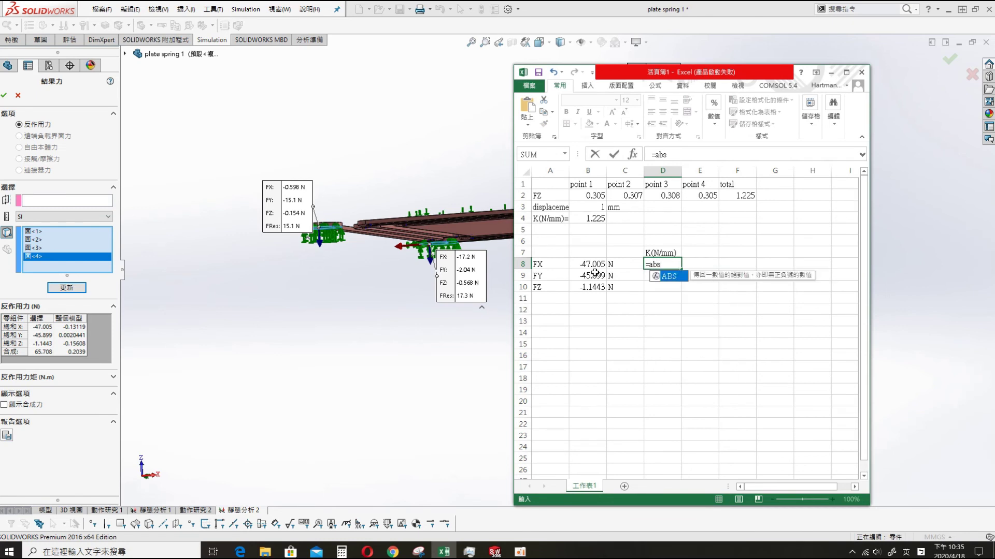
pyautogui.write('(')
pyautogui.click(594, 265)
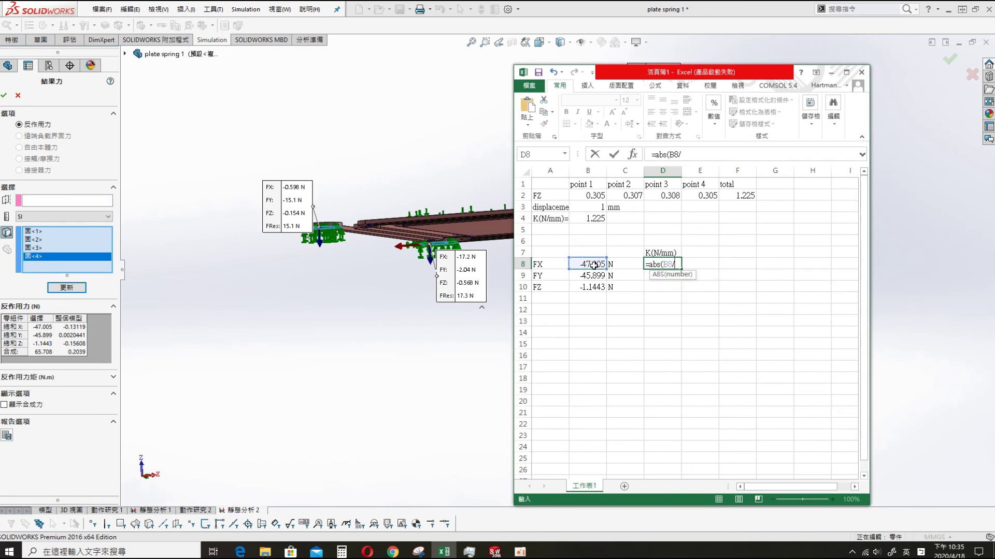
pyautogui.click(594, 205)
pyautogui.write(')')
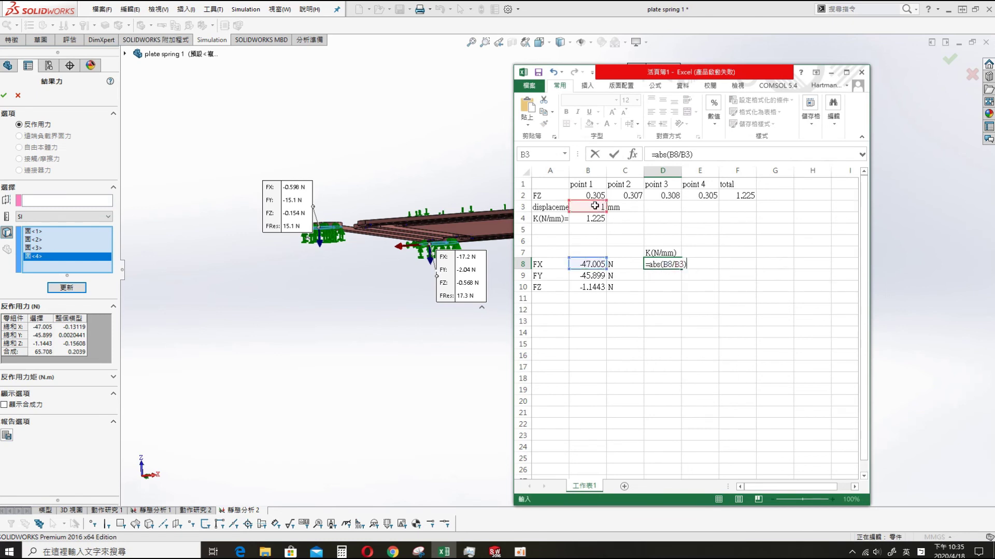
pyautogui.press('Return')
# Lock the divisor as B$3 and fill the stiffness formula down to D10.
pyautogui.click(675, 266)
pyautogui.click(709, 154)
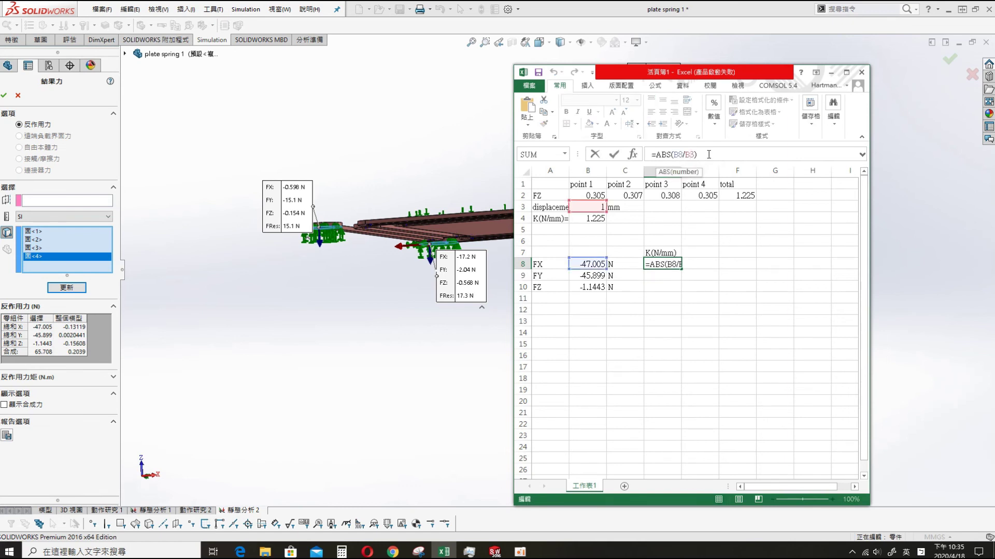
pyautogui.write('$')
pyautogui.press('Return')
pyautogui.press('Up')
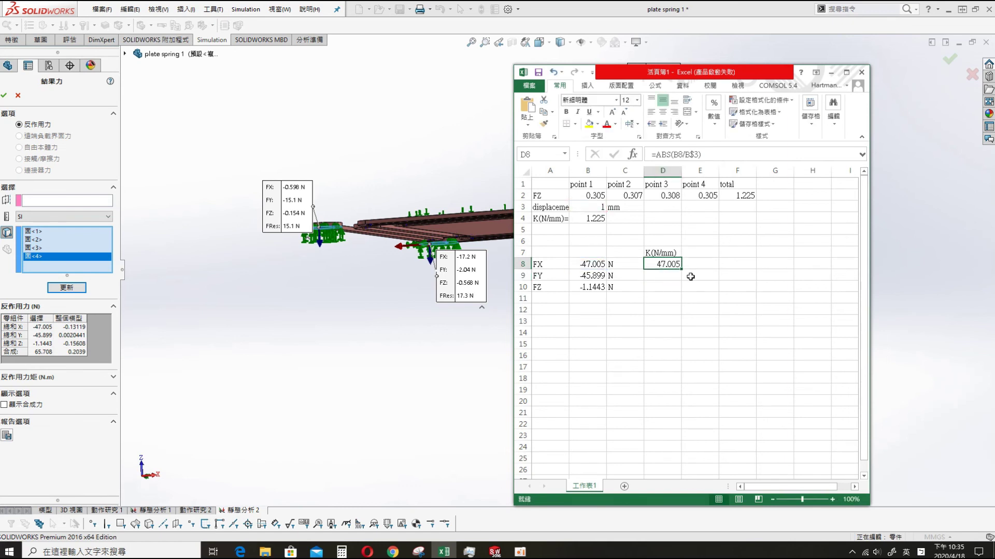
pyautogui.moveTo(678, 269); pyautogui.dragTo(678, 290)
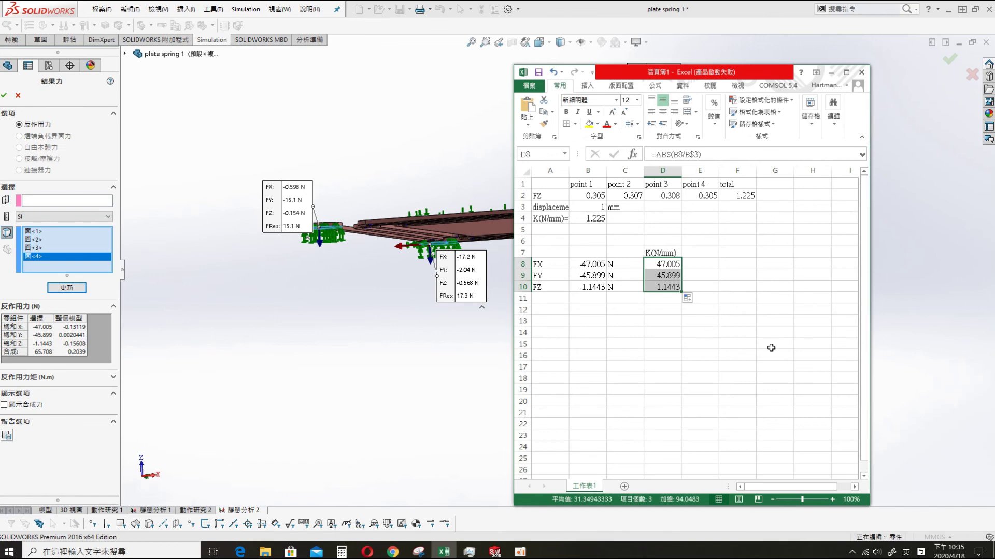